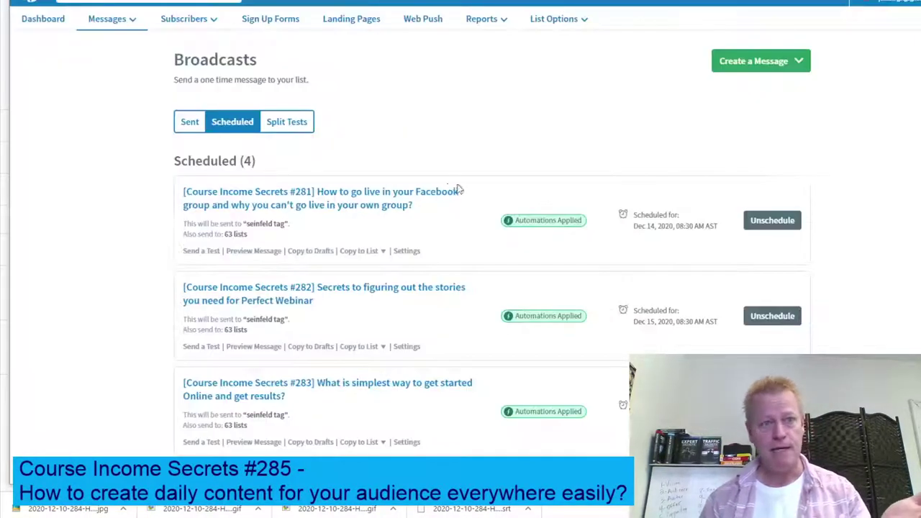
- Review the scheduled broadcasts and read through the preview of the #281 message about going live in a Facebook group
scroll(516, 194, down, 5)
scroll(516, 194, up, 3)
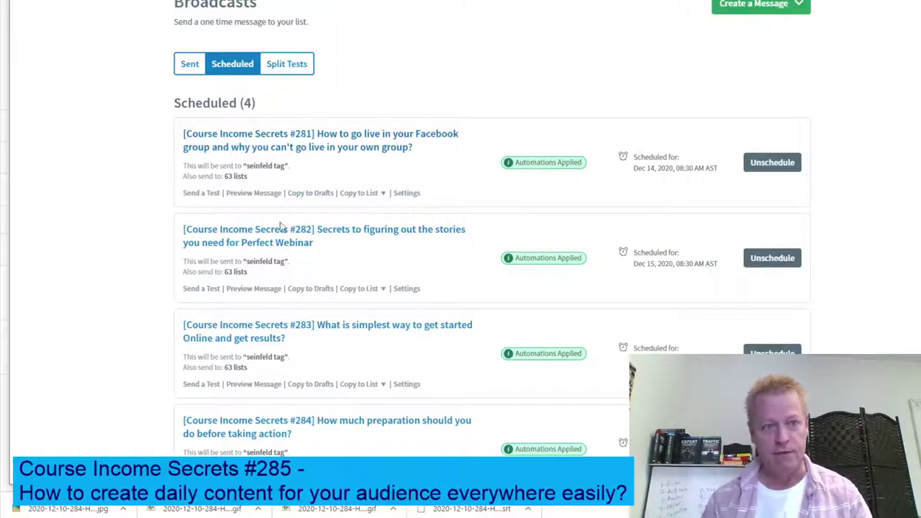
scroll(317, 351, down, 3)
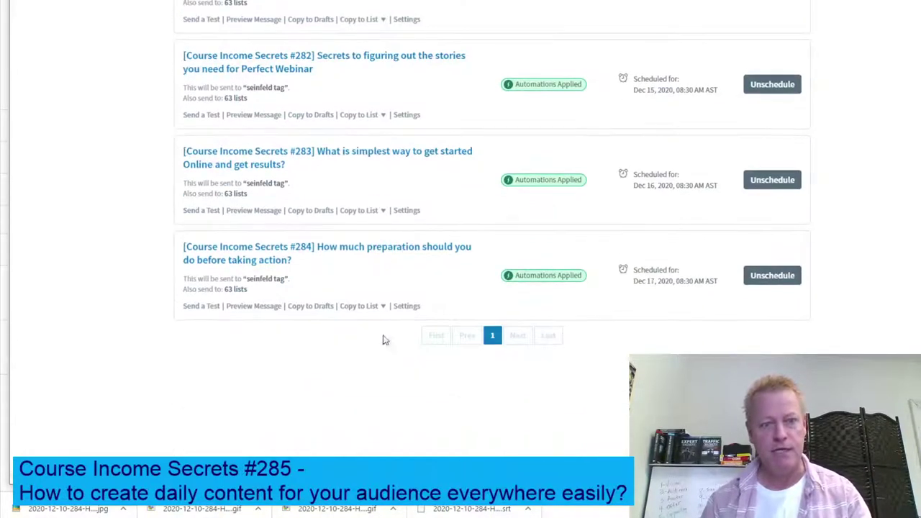
scroll(399, 267, up, 1)
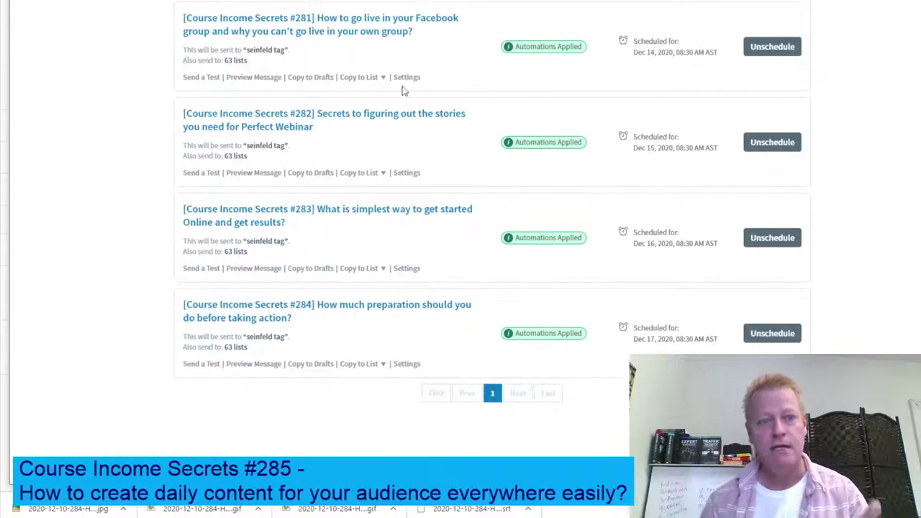
click(253, 78)
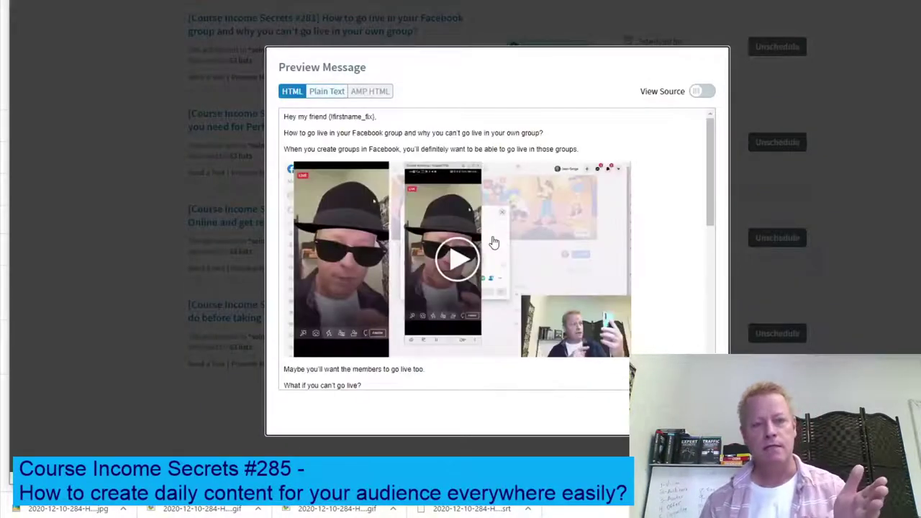
scroll(502, 240, down, 3)
scroll(502, 240, down, 7)
scroll(501, 239, up, 6)
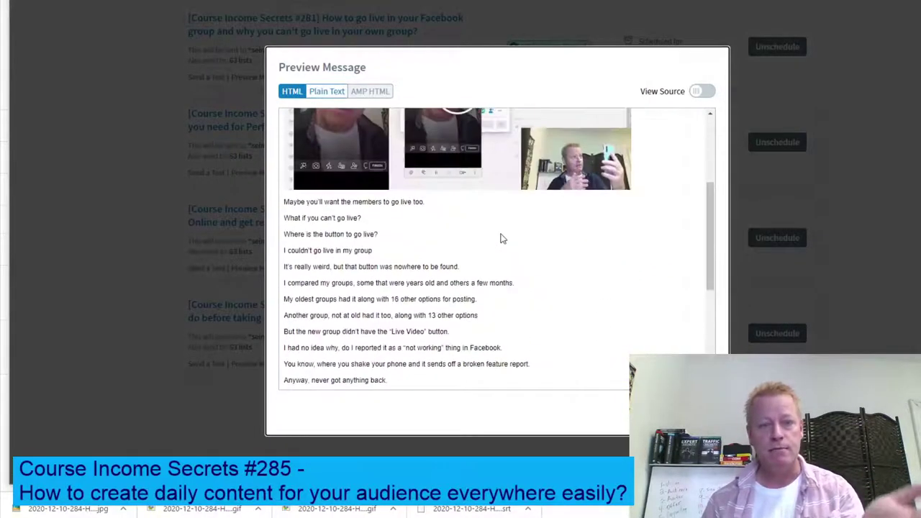
scroll(501, 240, up, 5)
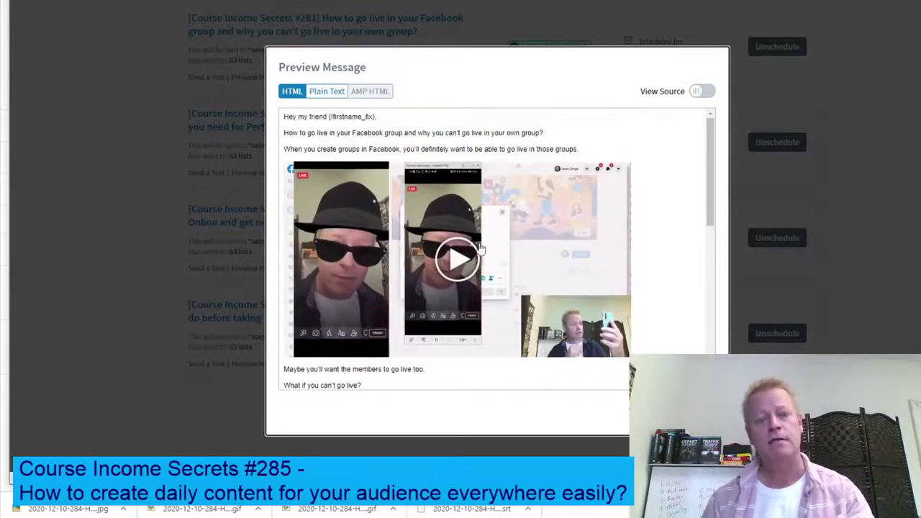
scroll(526, 251, down, 5)
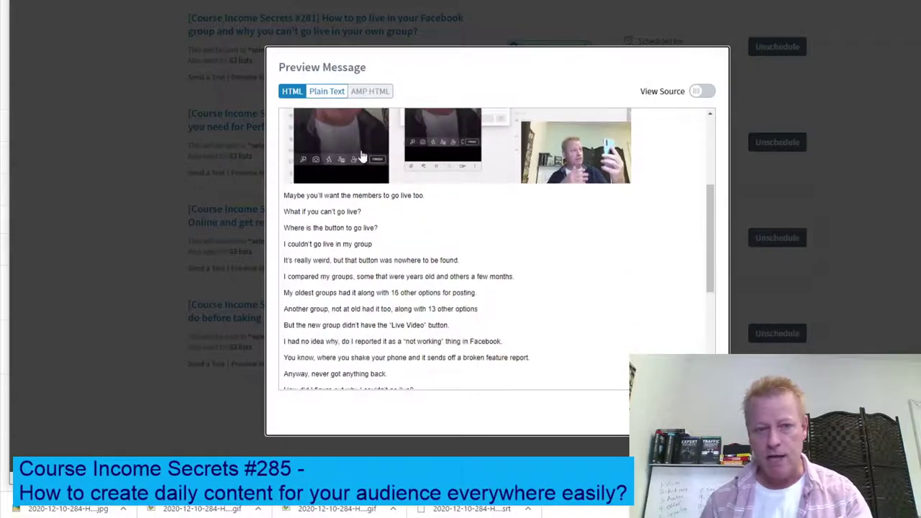
scroll(513, 324, down, 4)
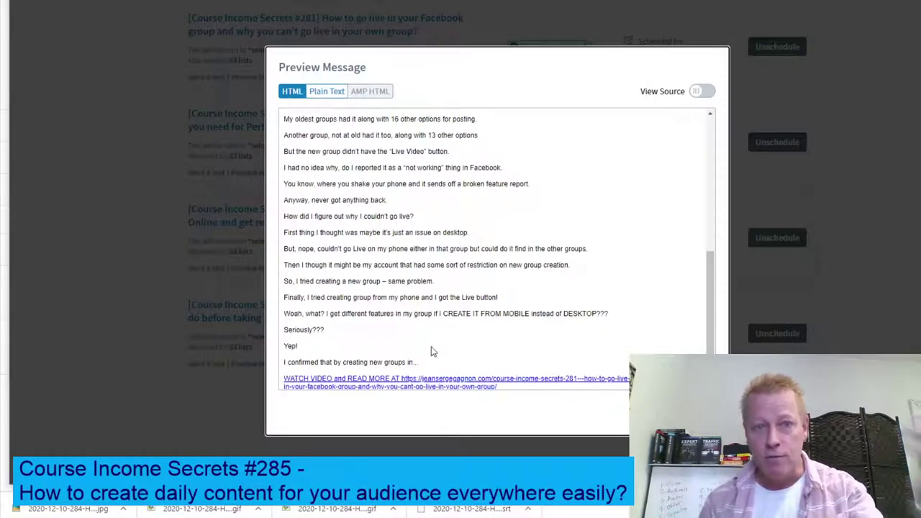
scroll(440, 309, down, 2)
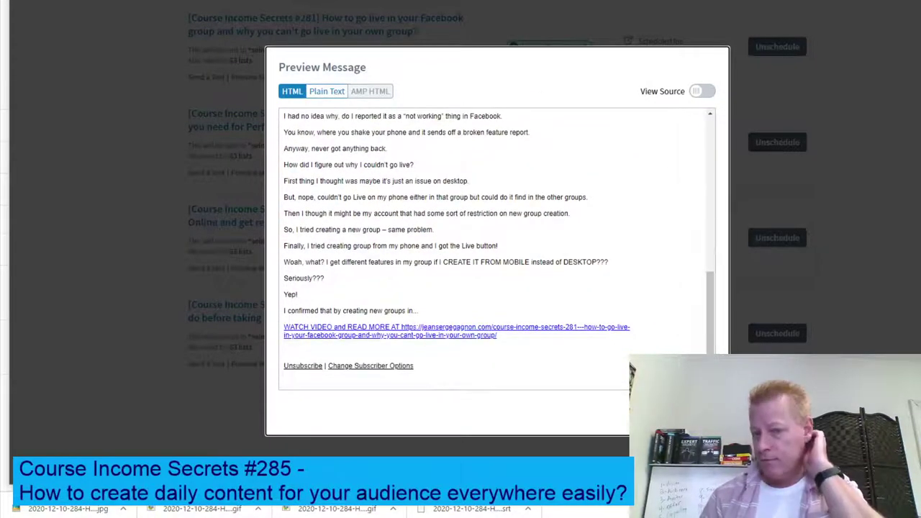
key(Escape)
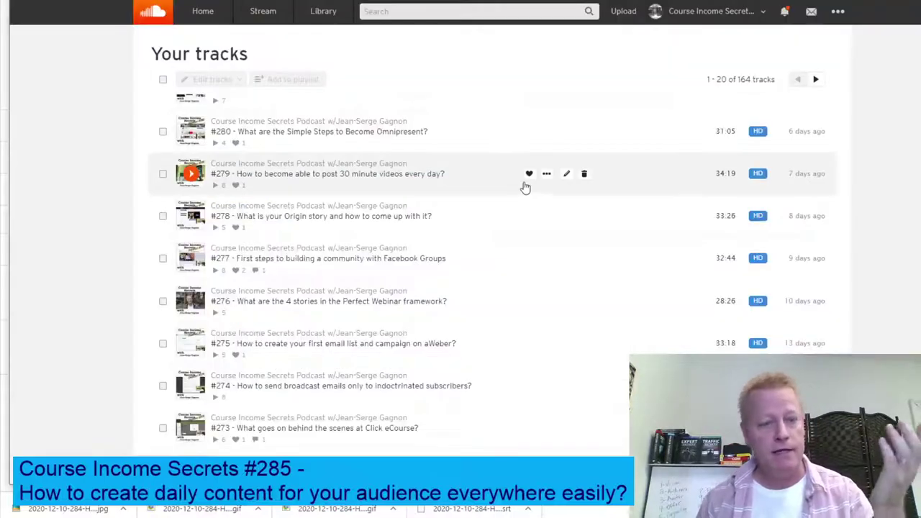
- Look through the Course Income Secrets episode lists on SoundCloud and Apple Podcasts
scroll(527, 189, down, 5)
scroll(536, 237, up, 6)
scroll(539, 230, up, 2)
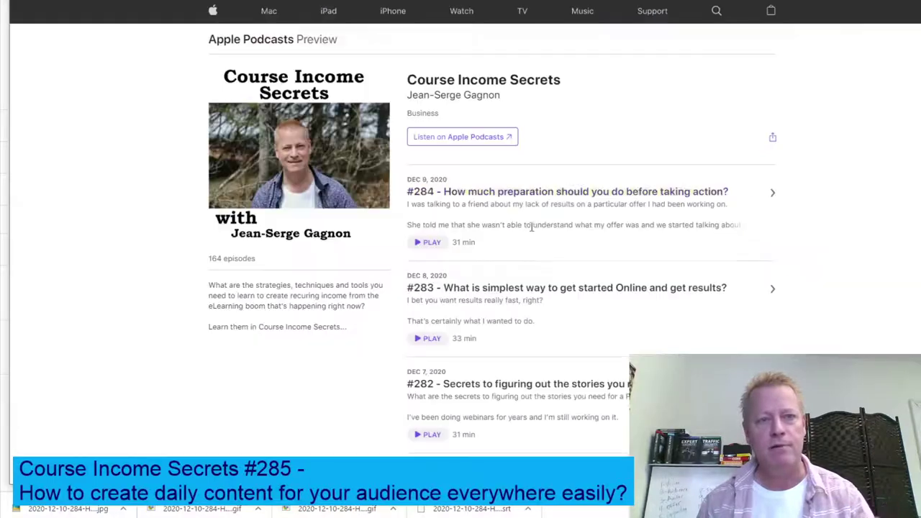
scroll(536, 238, down, 12)
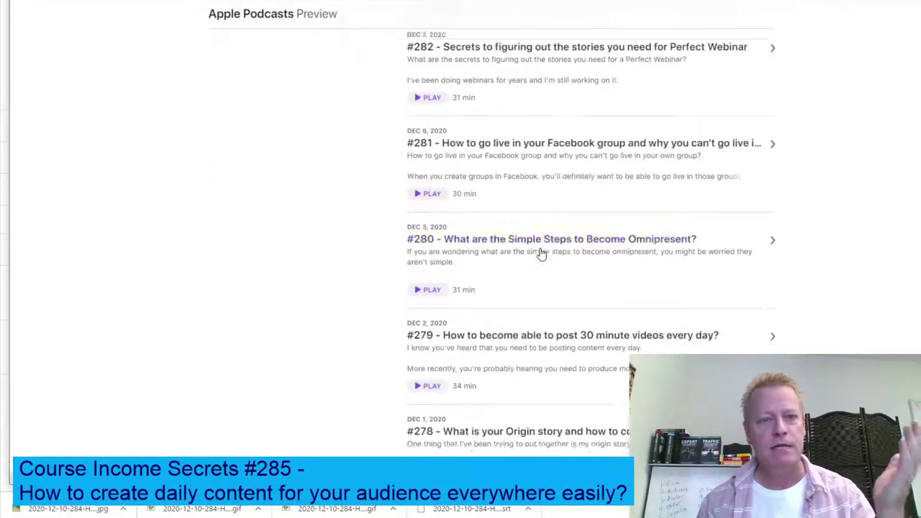
scroll(631, 266, up, 9)
scroll(630, 266, up, 5)
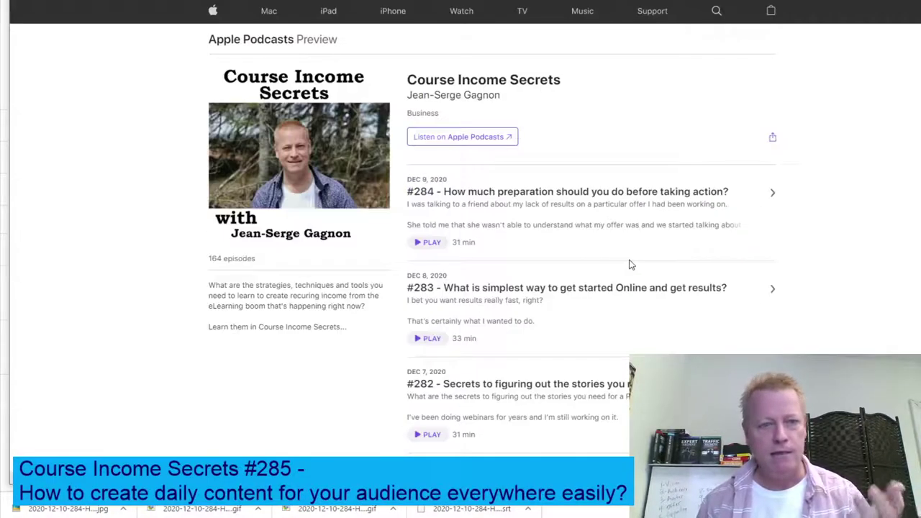
scroll(576, 198, down, 5)
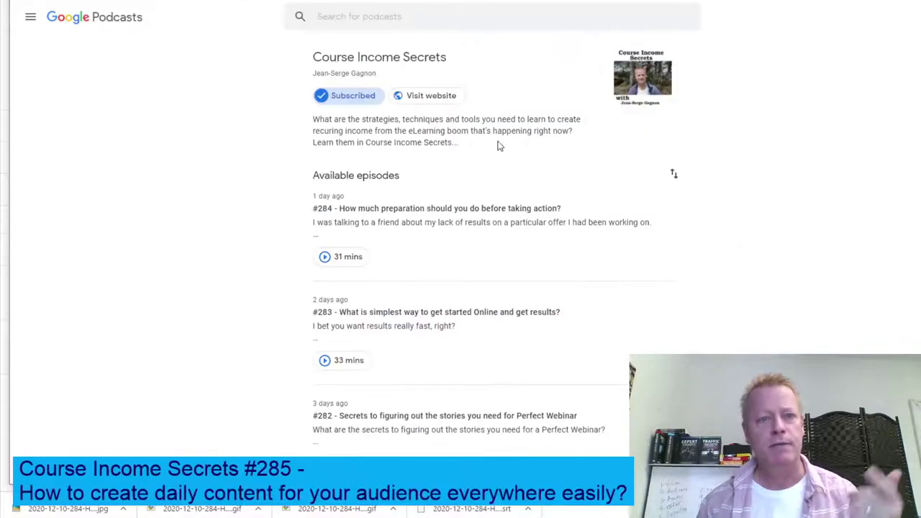
- Look through the Course Income Secrets episode lists on Google Podcasts and iHeartRadio
scroll(497, 154, down, 15)
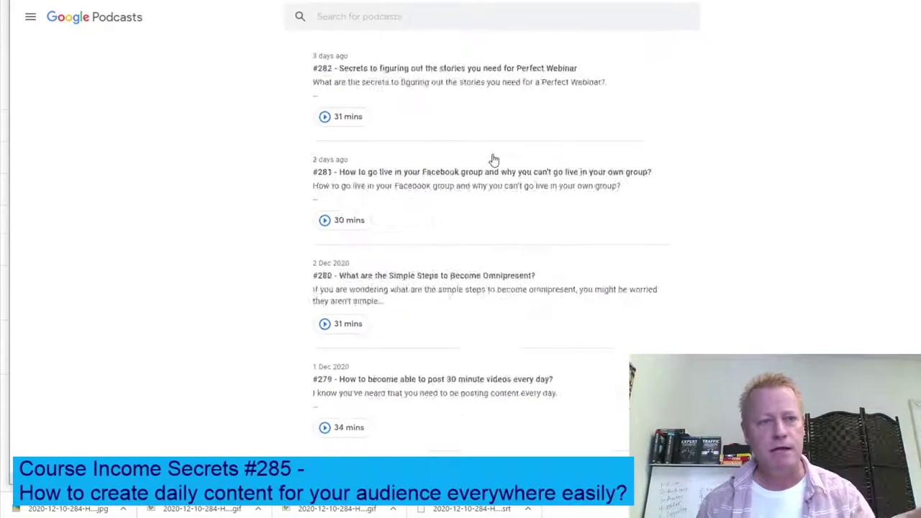
scroll(497, 164, up, 10)
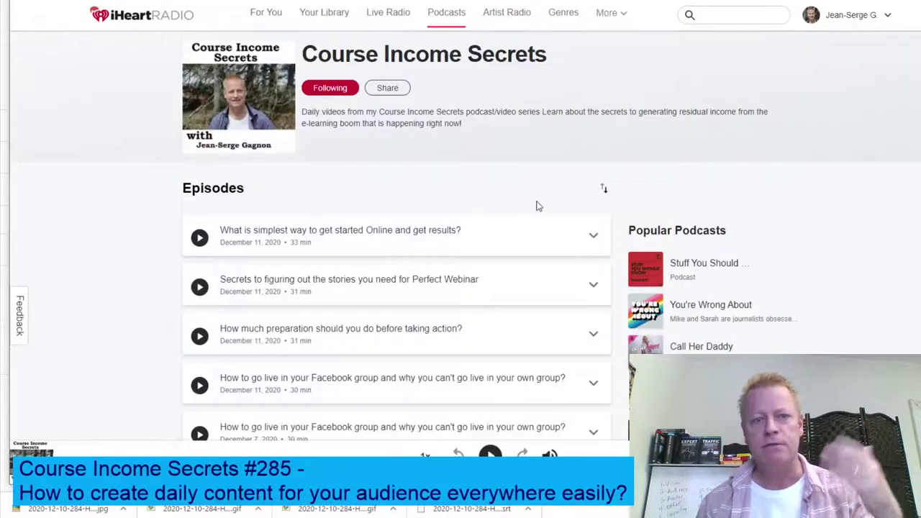
scroll(537, 206, down, 12)
scroll(551, 189, up, 8)
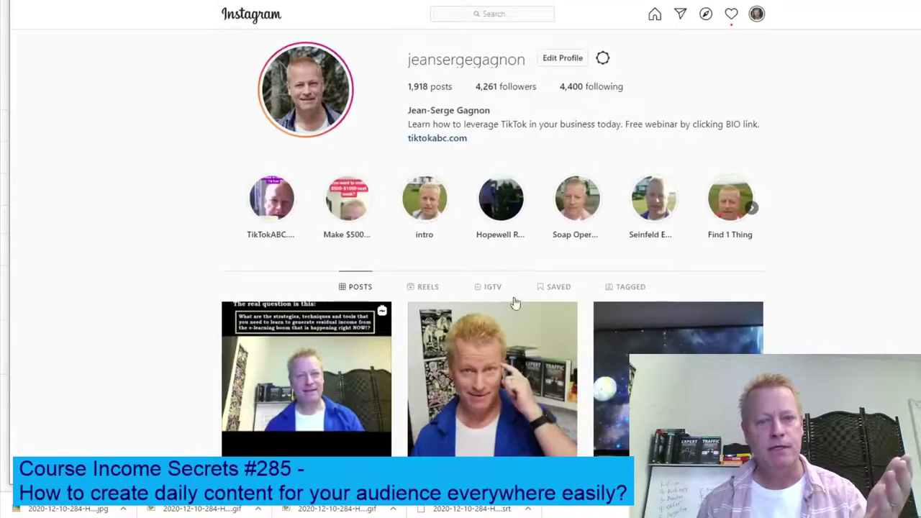
- Browse the posts on the Instagram profile to examine the mix of daily content
scroll(521, 312, down, 10)
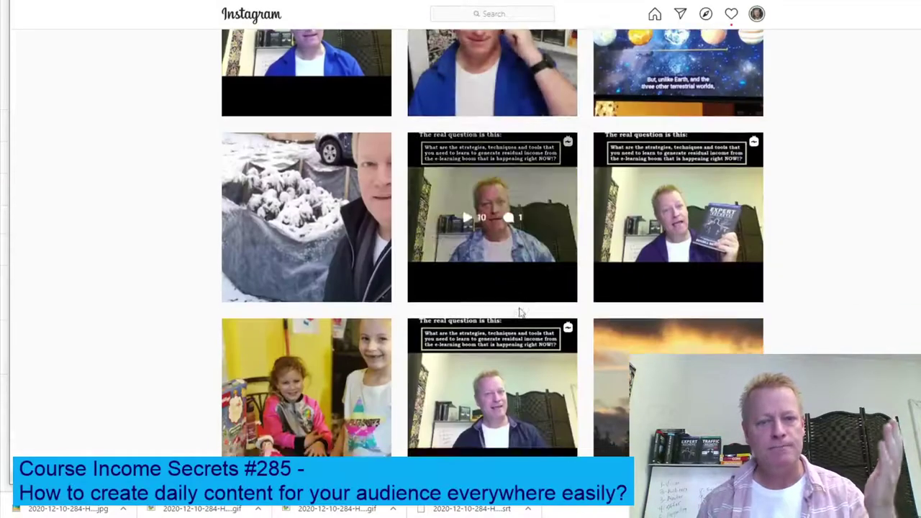
scroll(520, 312, down, 10)
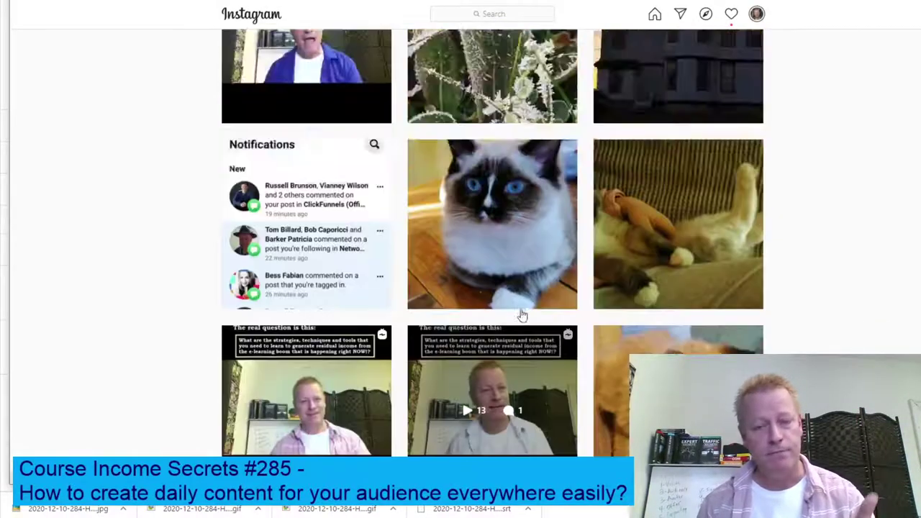
scroll(523, 314, up, 3)
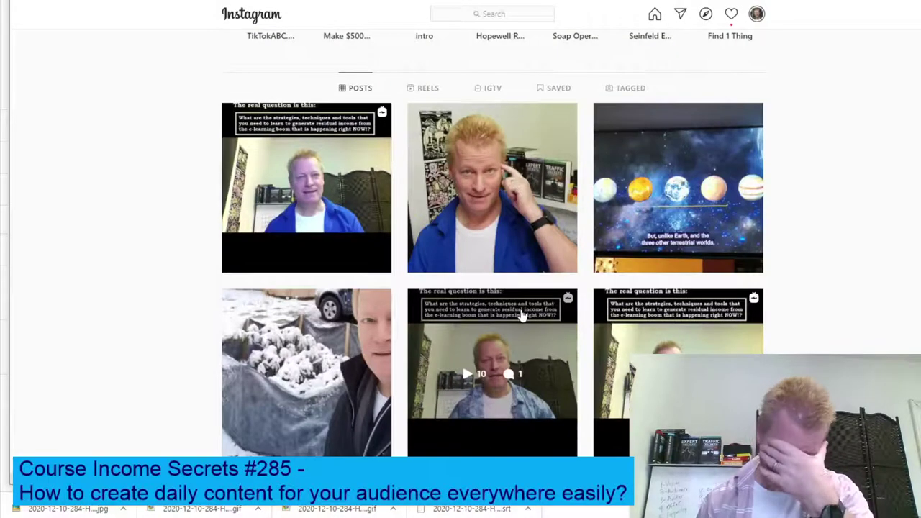
scroll(520, 314, down, 5)
scroll(520, 314, up, 10)
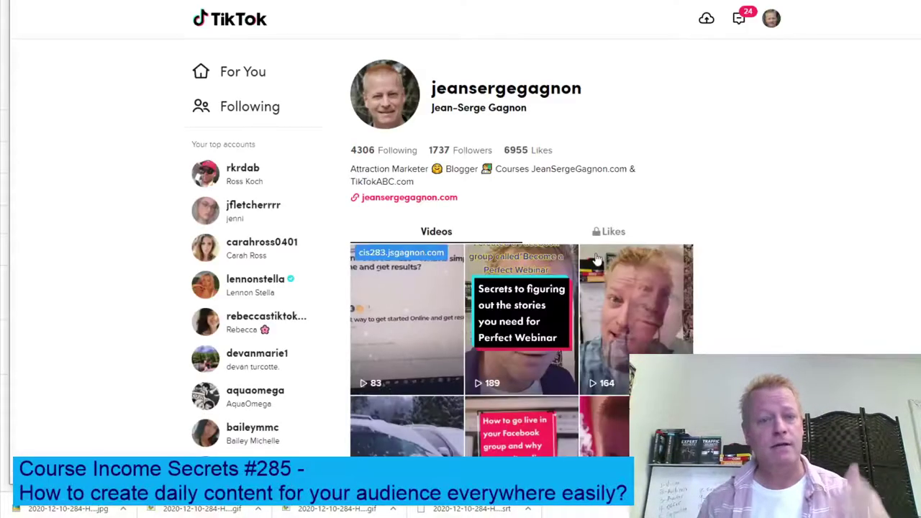
- Look over the videos posted on the TikTok profile
scroll(545, 281, down, 6)
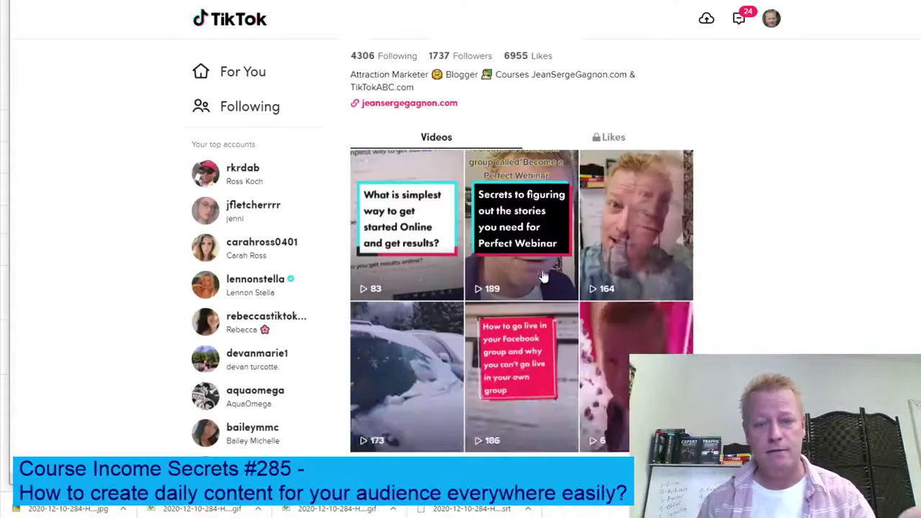
scroll(545, 280, up, 5)
scroll(545, 280, up, 1)
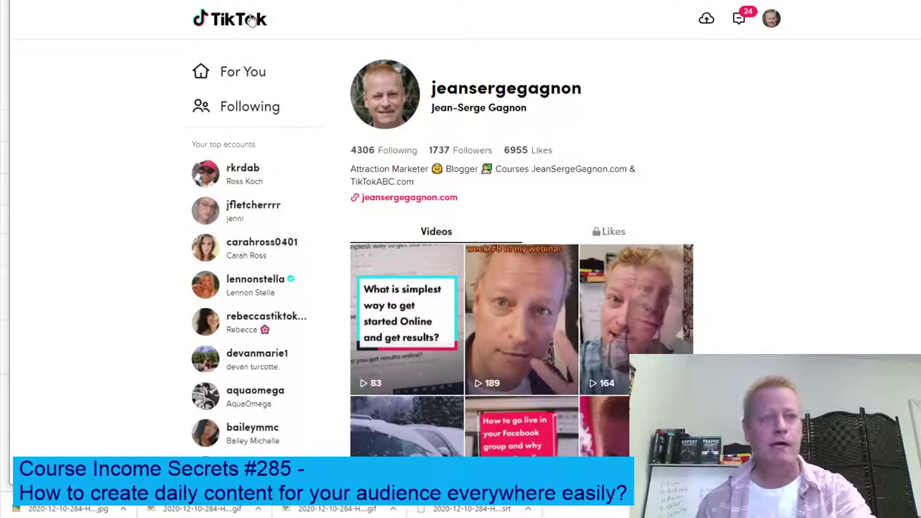
key(F5)
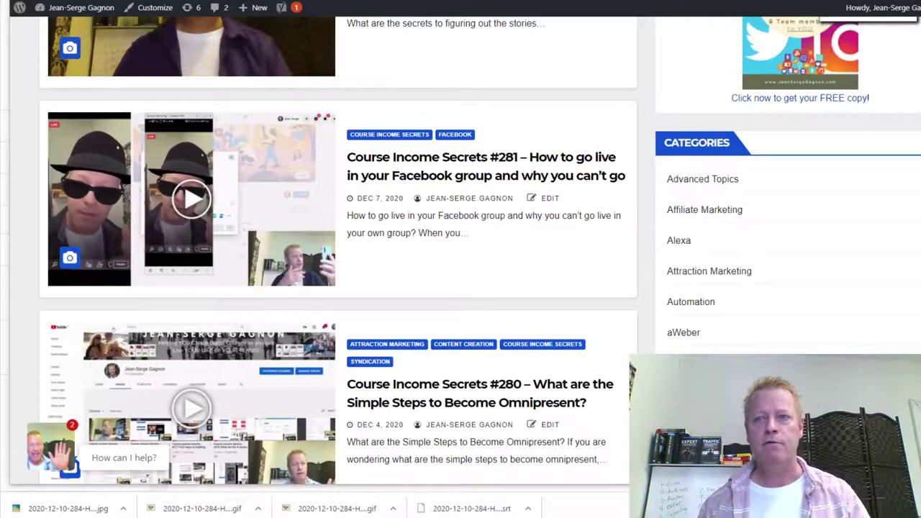
- Open YouTube in a new browser tab and go to the channel's uploaded videos in YouTube Studio
key(ctrl+t)
key(ctrl+l)
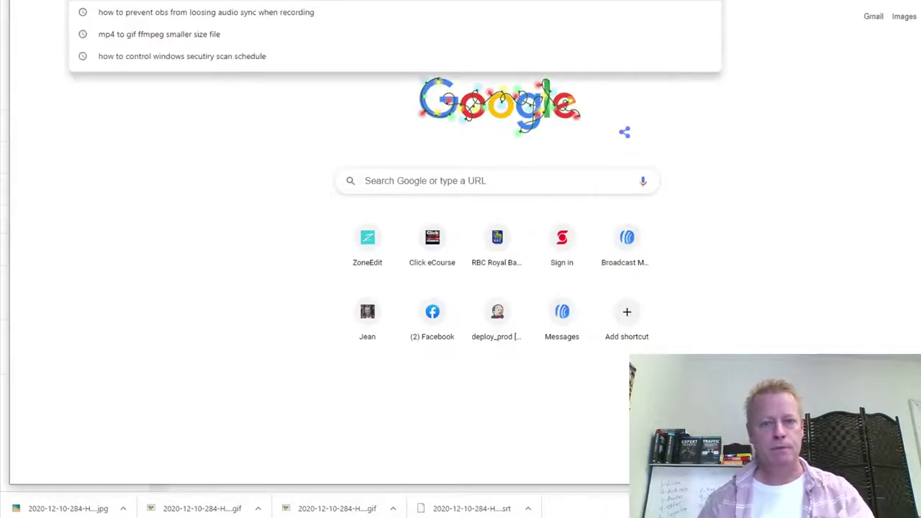
text(youtu)
key(Return)
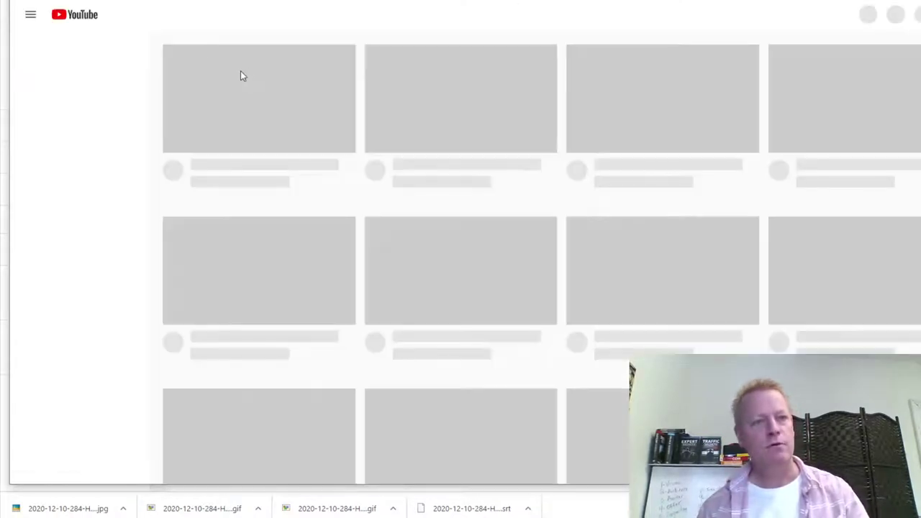
click(199, 2)
click(247, 18)
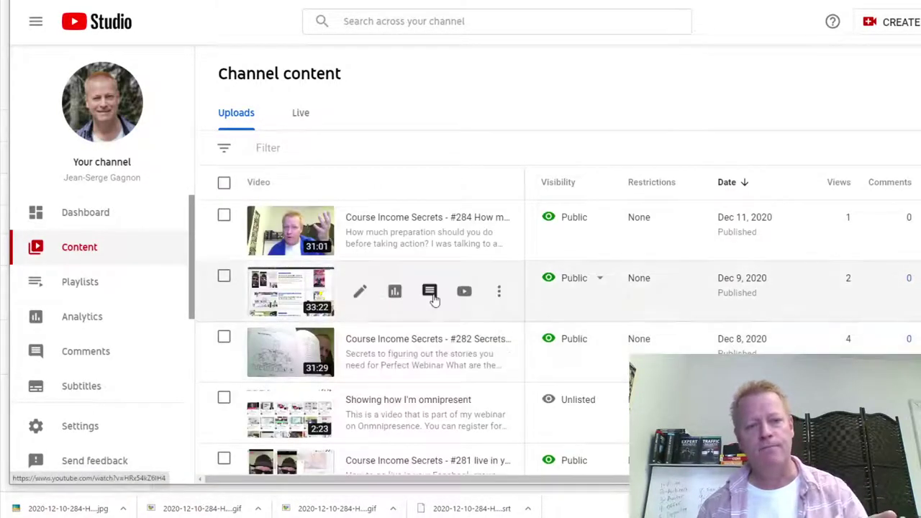
- Open the details of the Course Income Secrets #283 video and go to its subtitles
click(361, 293)
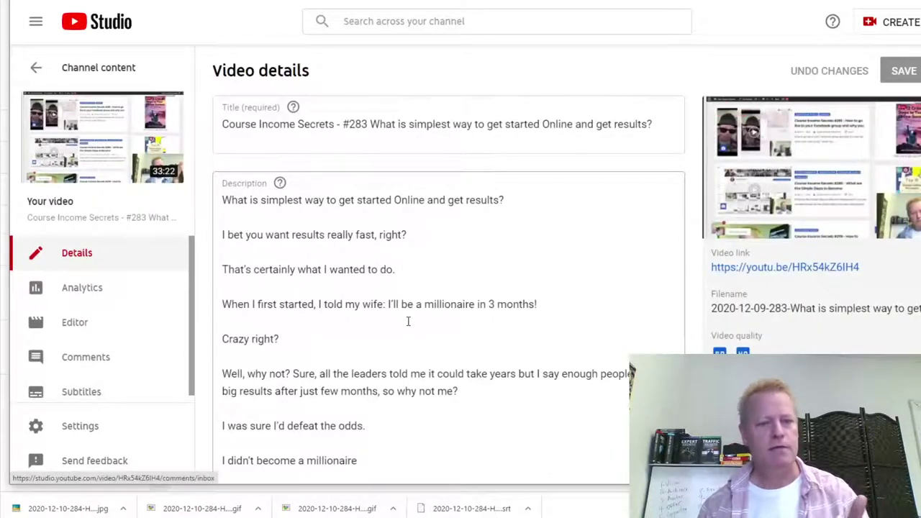
click(67, 397)
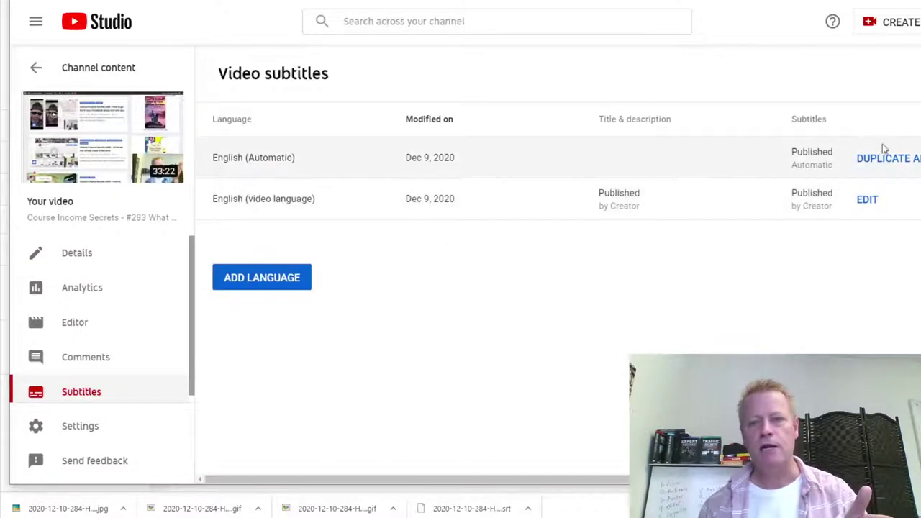
drag(301, 168, 216, 158)
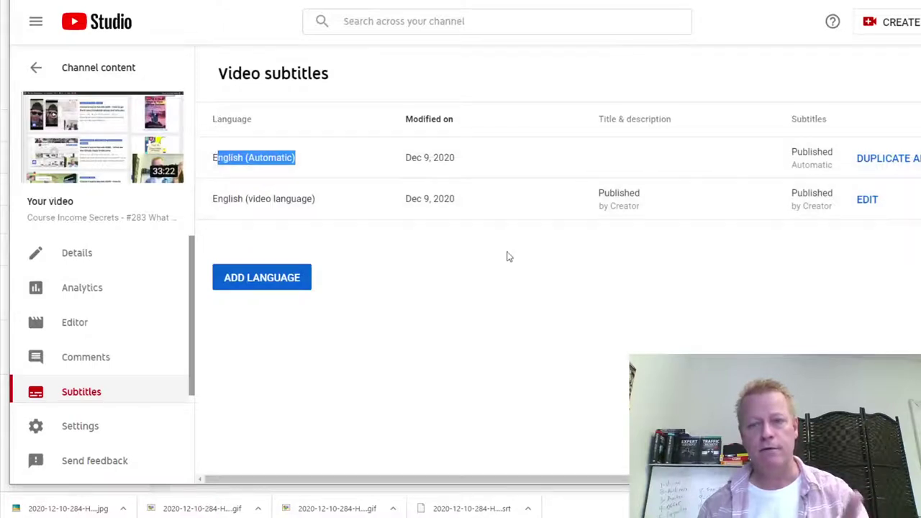
click(578, 249)
click(903, 162)
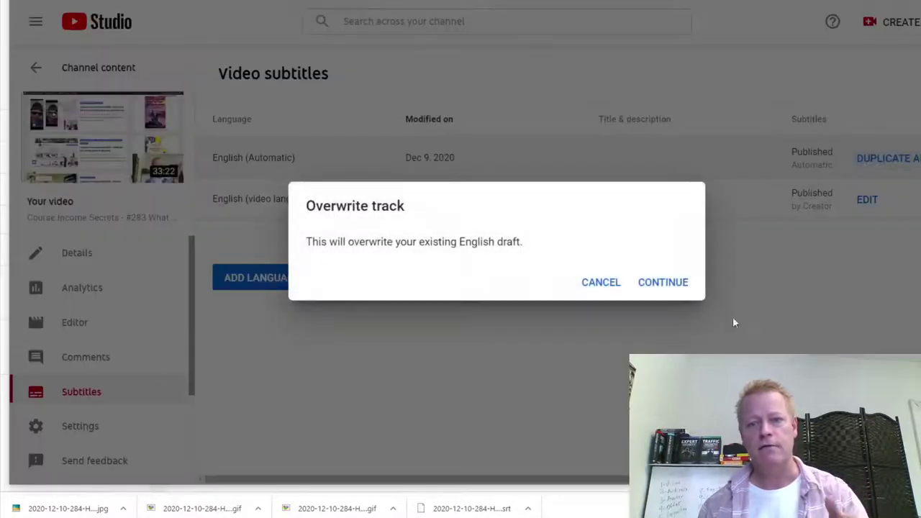
click(598, 284)
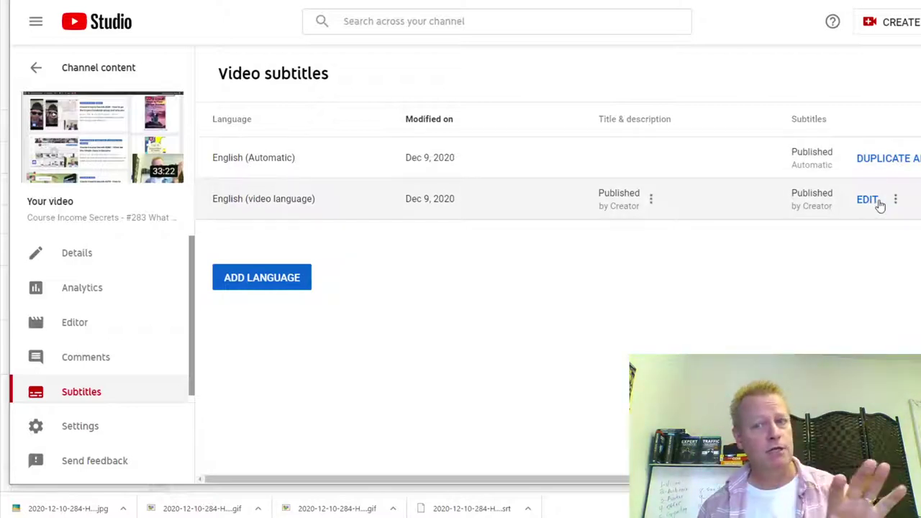
- Open the creator-published English subtitles for editing as text and select the entire transcript
click(871, 202)
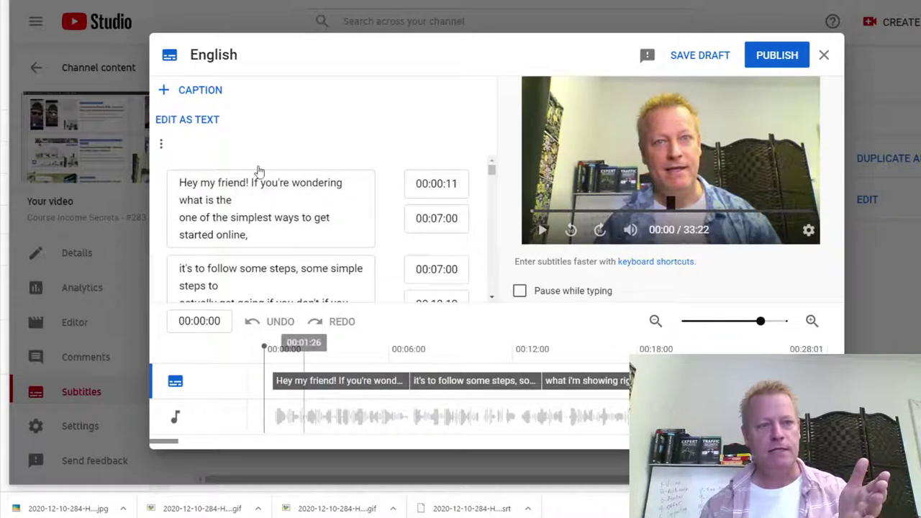
click(194, 119)
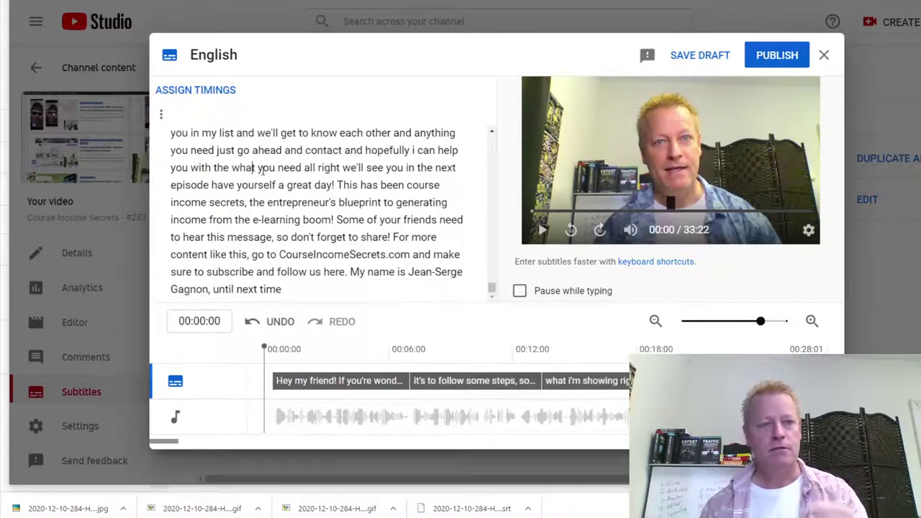
key(ctrl+a)
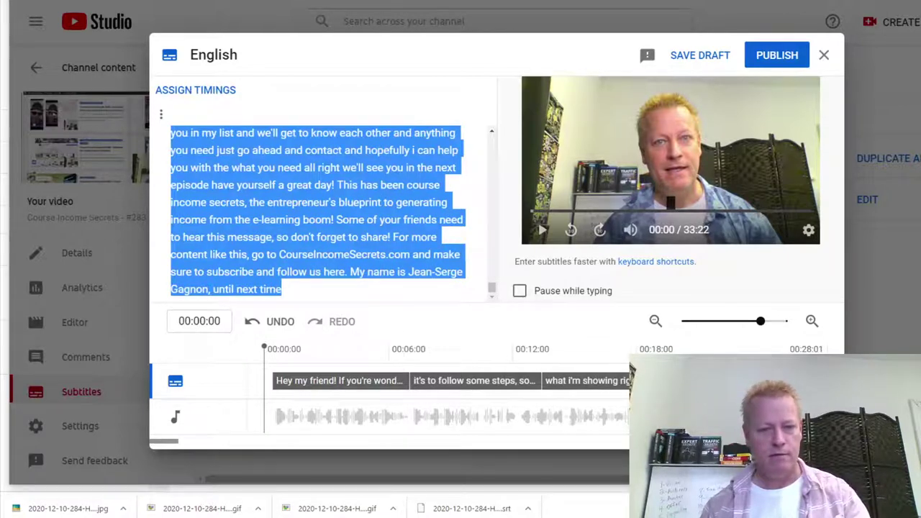
- In the terminal, create a new file named t in vi and paste the copied transcript into it
click(486, 502)
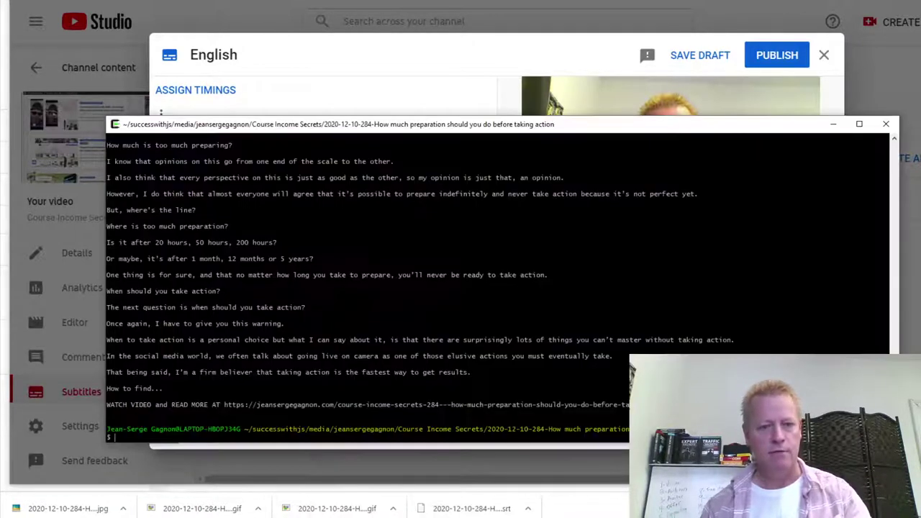
text(vi s)
key(Return)
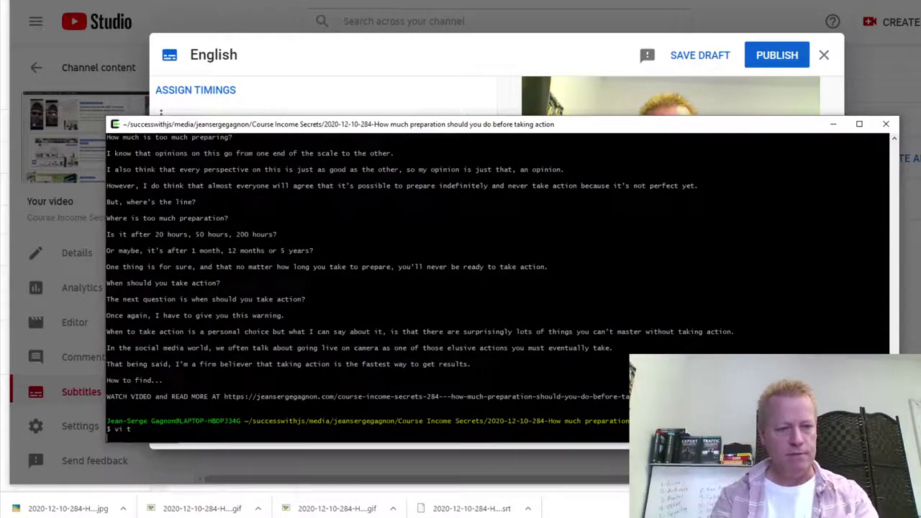
key(i)
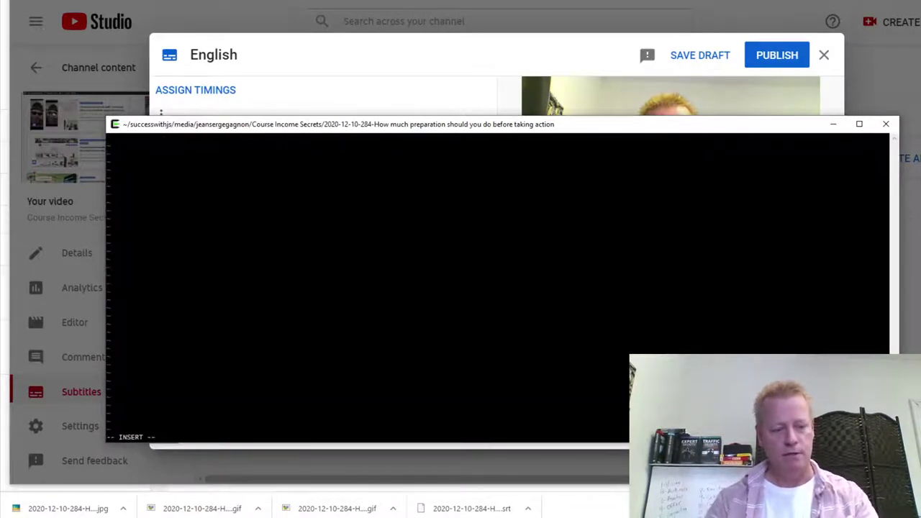
key(ctrl+shift+v)
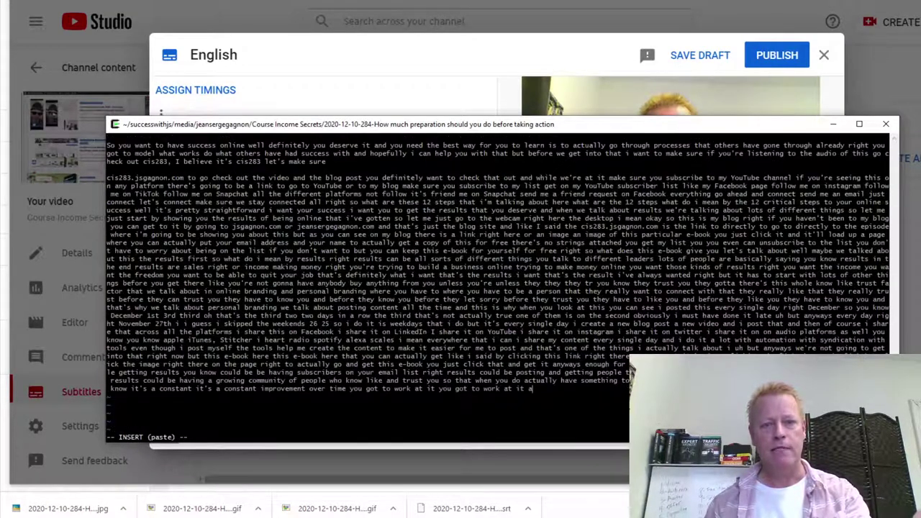
drag(492, 131, 473, 29)
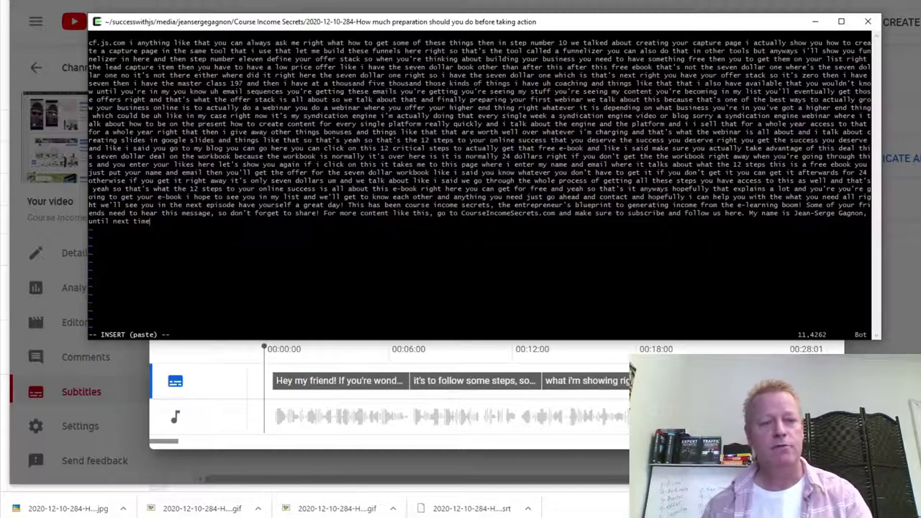
key(Escape)
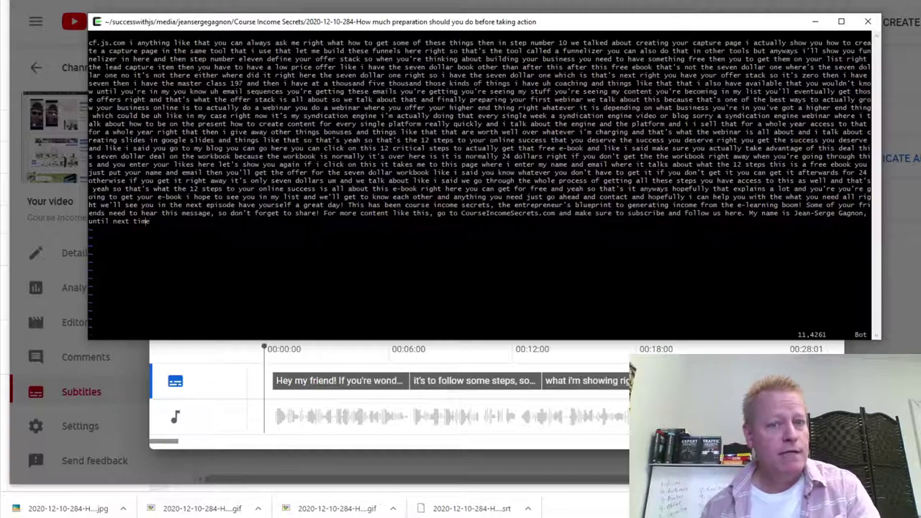
- At the start of the pasted transcript, split "Hey my friend!" into its own paragraph followed by a blank line
key(g)
key(g)
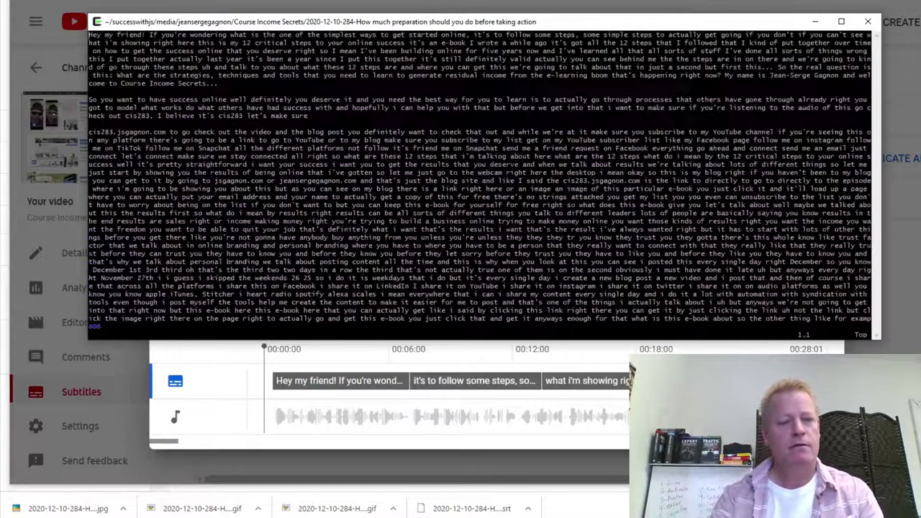
key(shift+g)
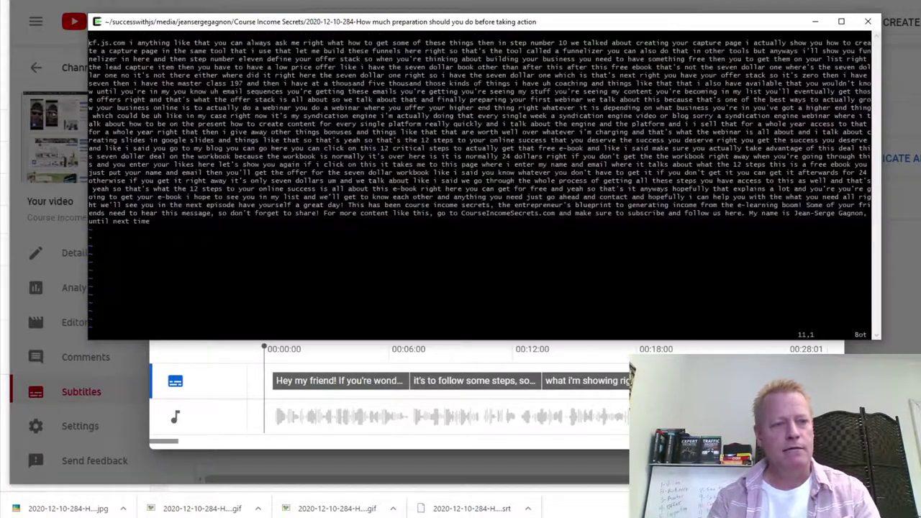
key(g)
key(g)
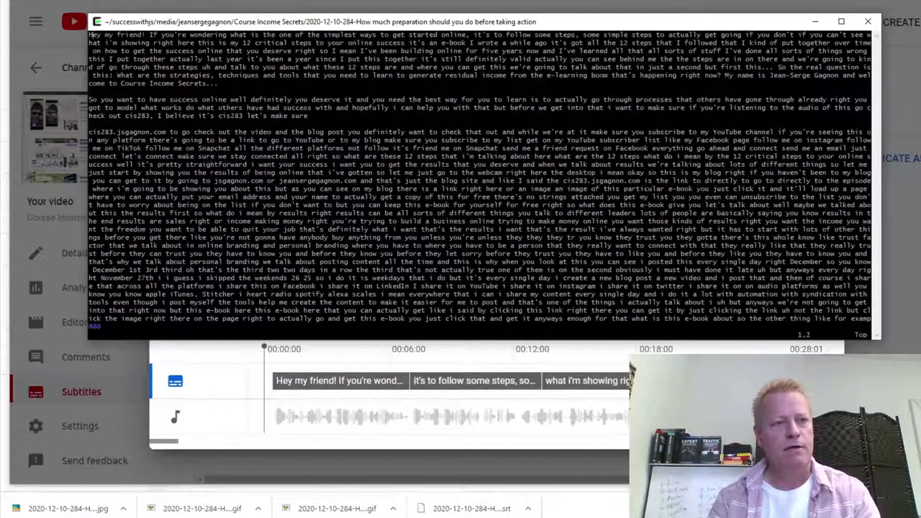
key(w)
key(x)
key(i)
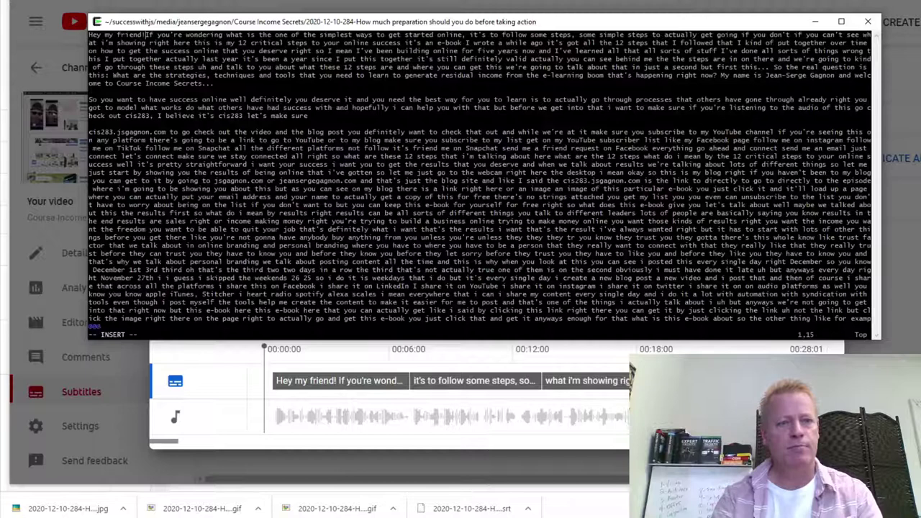
key(Return)
key(Return)
key(Escape)
key(w)
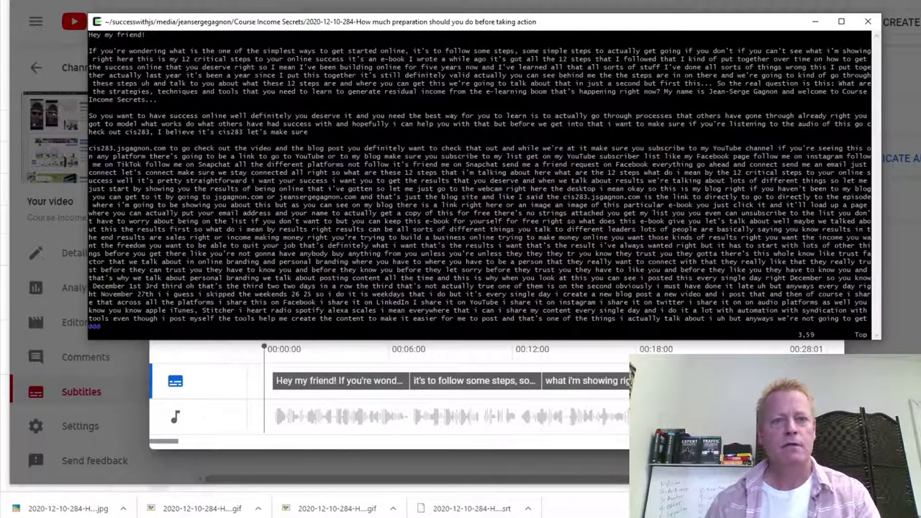
- Quit vi without saving the transcript file and close the terminal session
drag(430, 124, 443, 204)
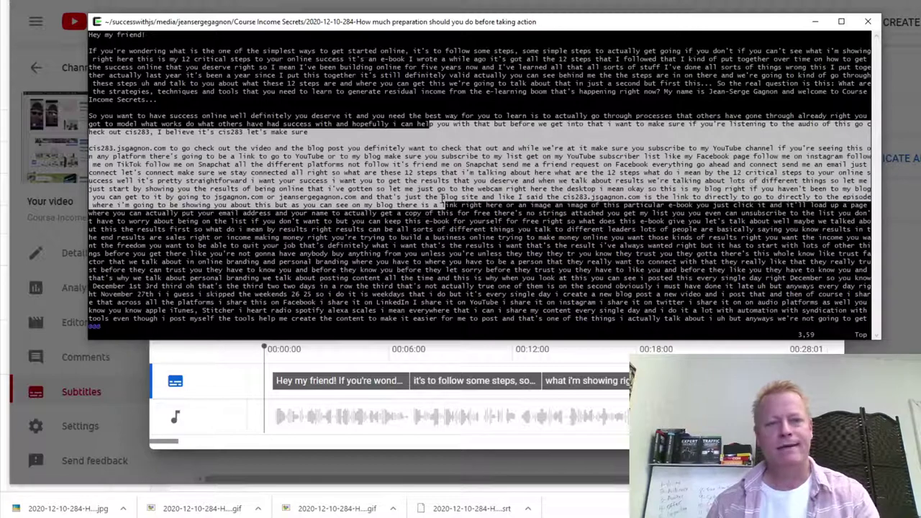
click(322, 51)
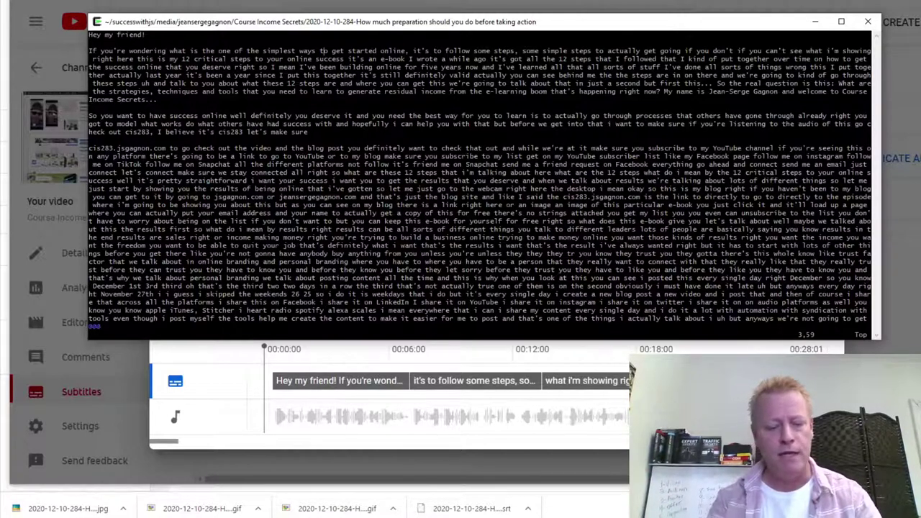
text(:q!)
key(Return)
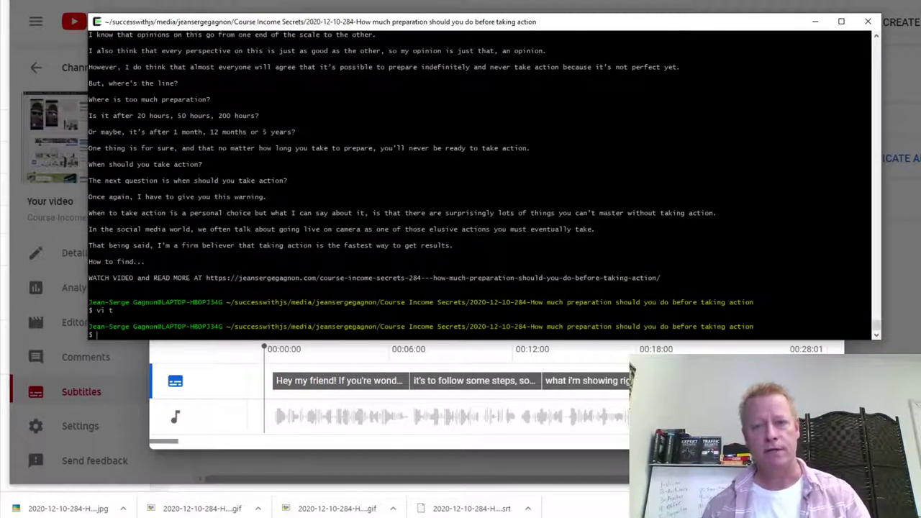
key(ctrl+d)
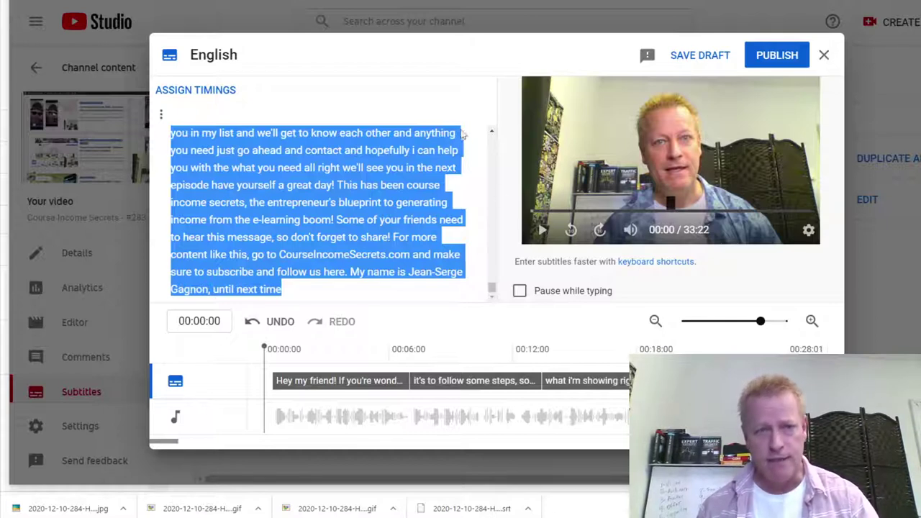
- Close the subtitle editor discarding the changes, and go to the subtitles of the Course Income Secrets #284 video
click(825, 57)
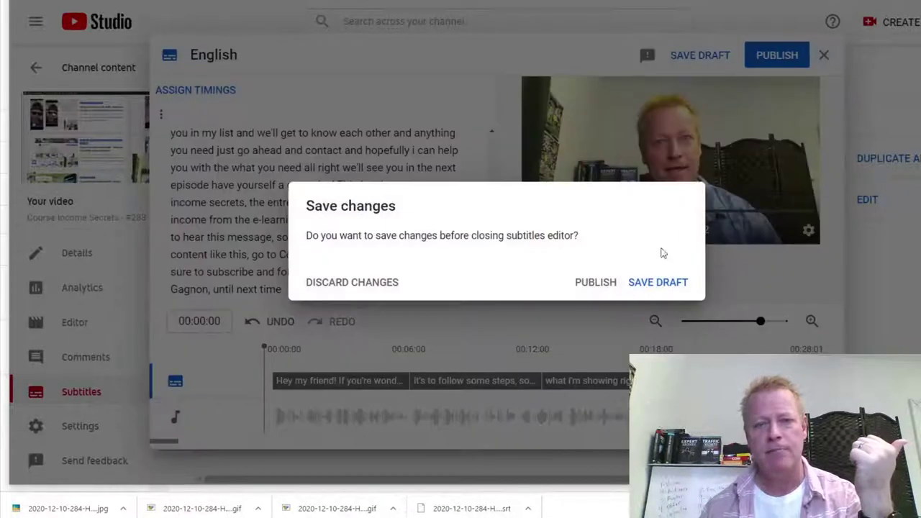
click(376, 281)
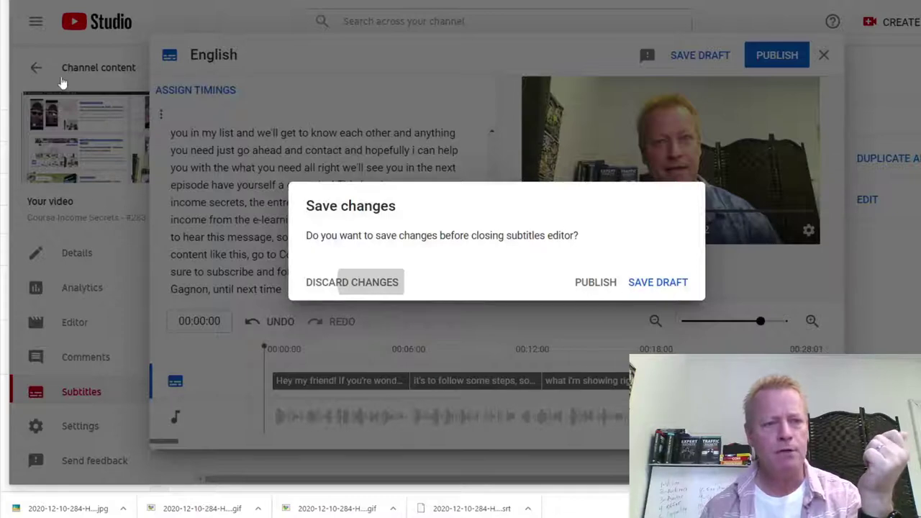
click(332, 284)
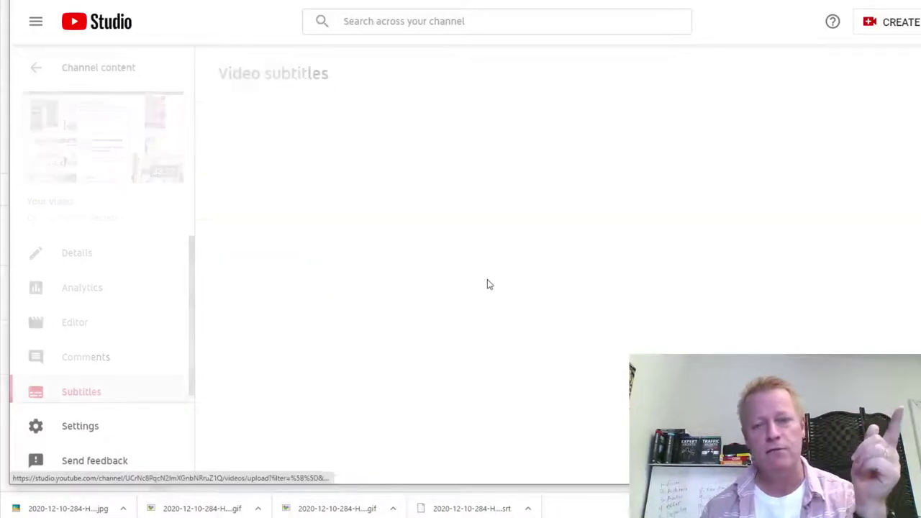
click(360, 230)
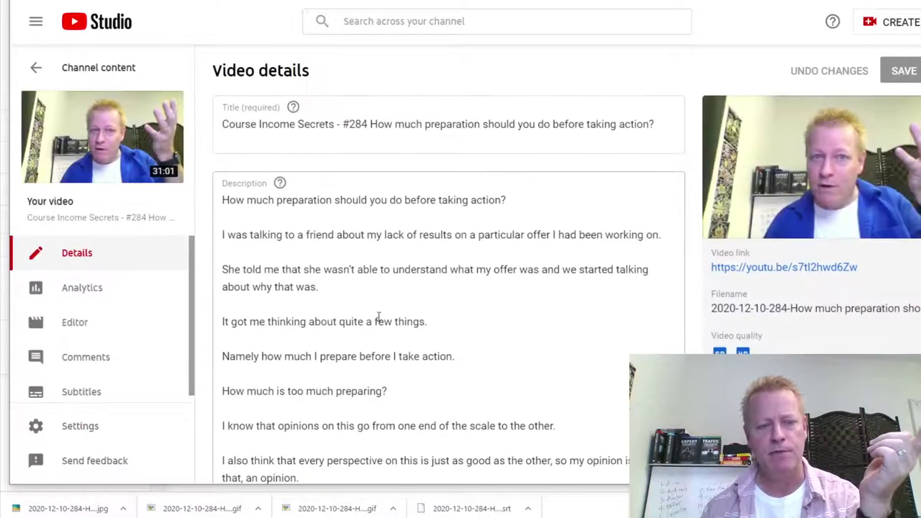
click(97, 393)
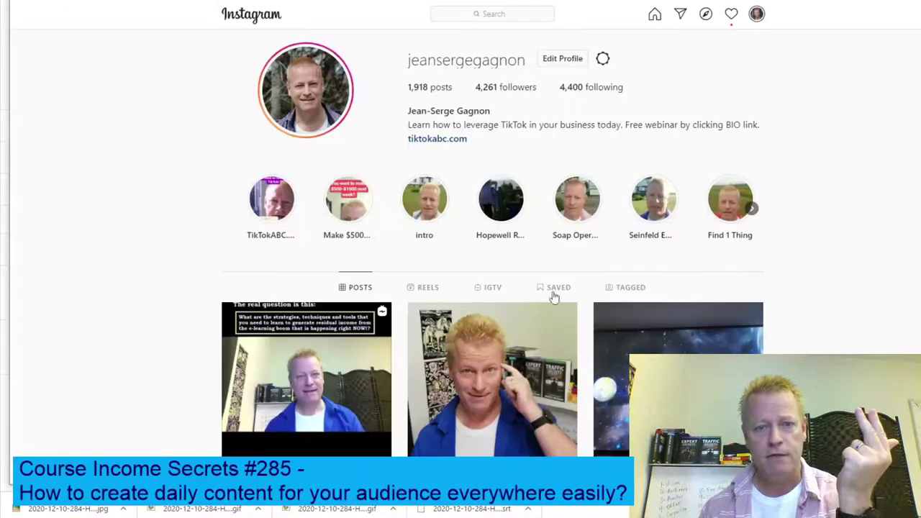
- On the Instagram profile, open the Course Income Secrets #282 post about Perfect Webinar stories and pause its video
scroll(526, 297, down, 7)
scroll(643, 177, up, 3)
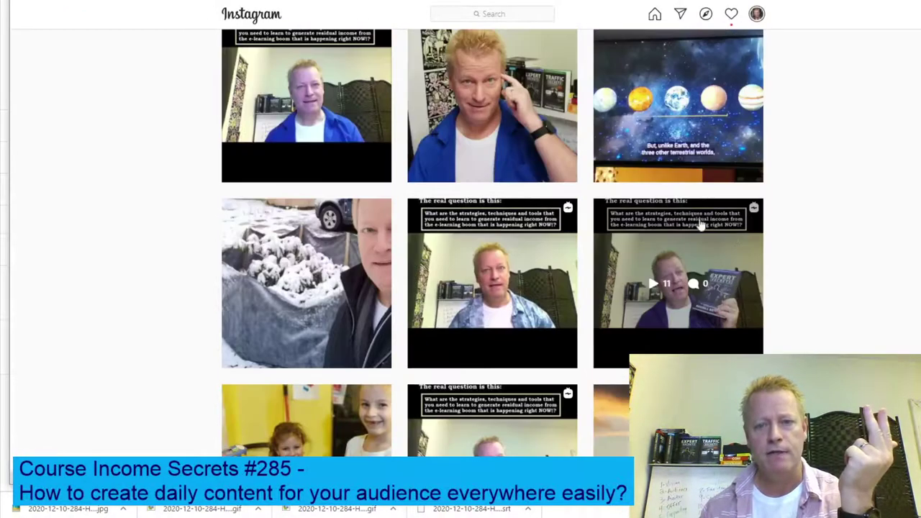
click(711, 225)
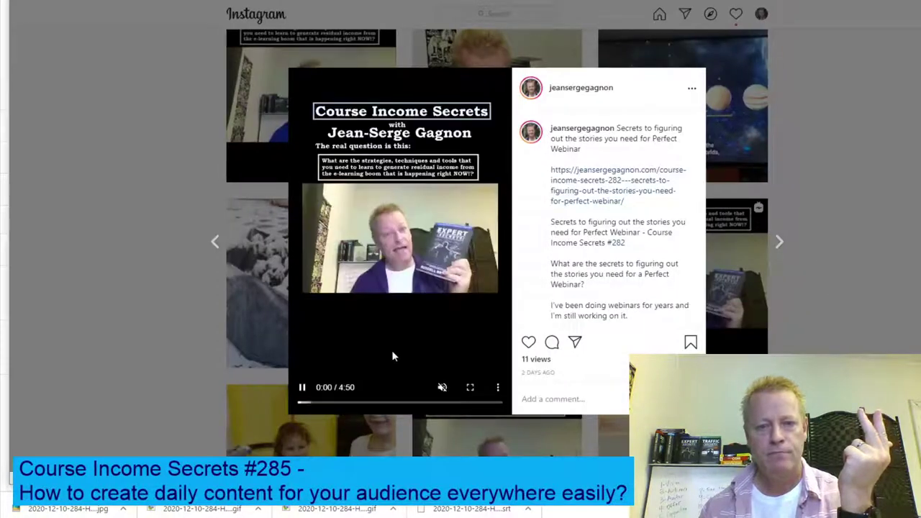
click(302, 387)
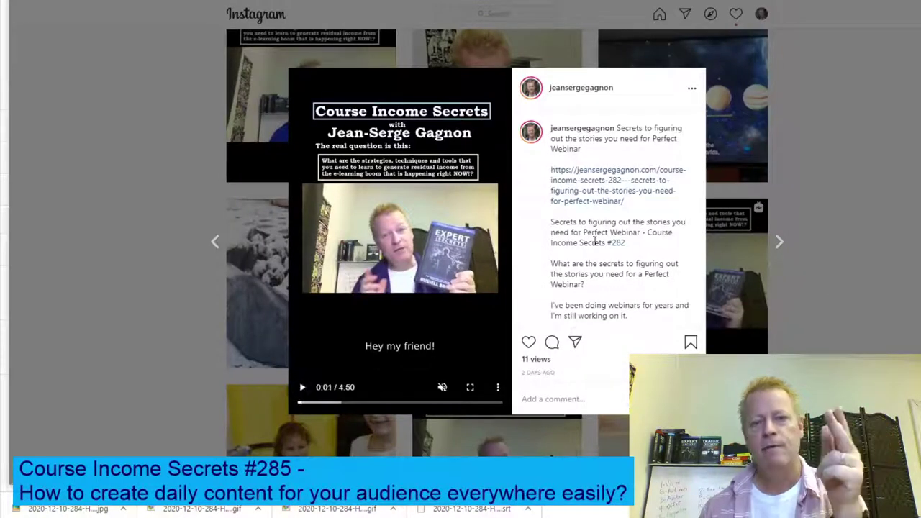
- Read the #282 post's caption through to its closing blog link, and close the post
drag(591, 233, 584, 285)
scroll(605, 237, down, 6)
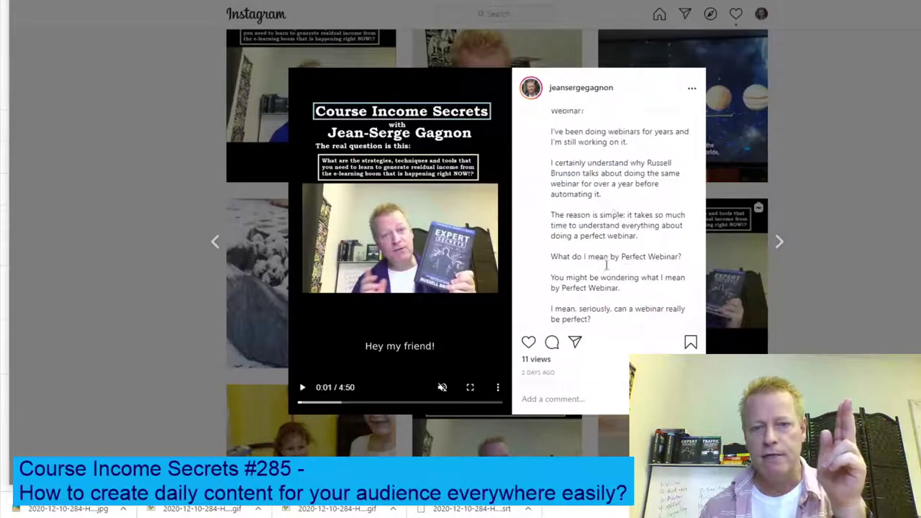
scroll(615, 212, up, 6)
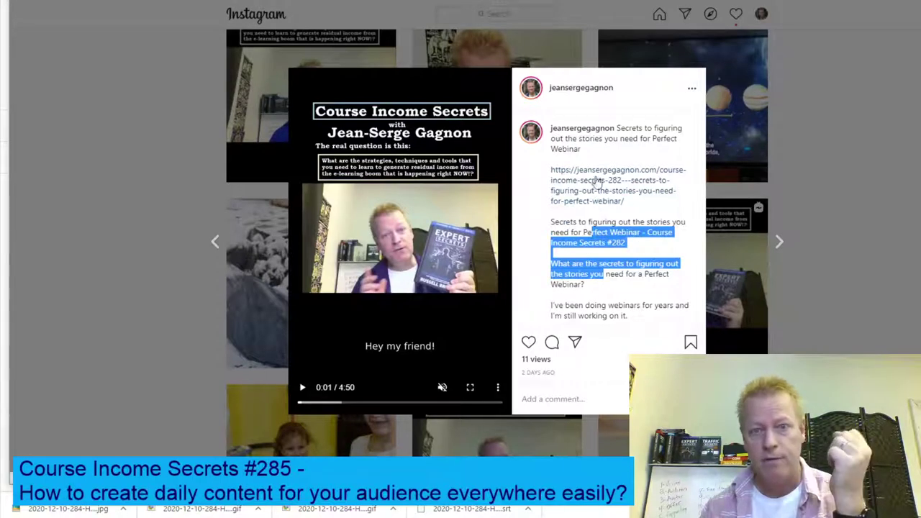
click(627, 292)
scroll(625, 292, down, 8)
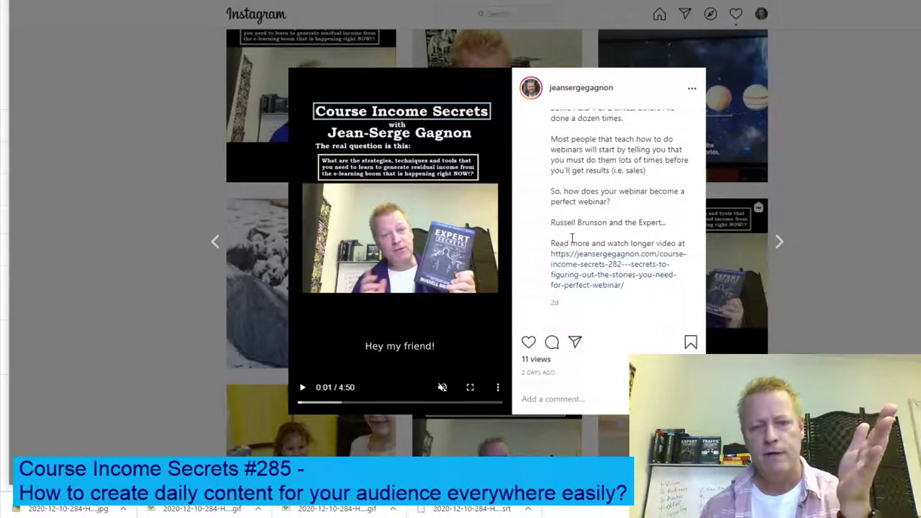
scroll(601, 215, up, 3)
drag(606, 174, 619, 232)
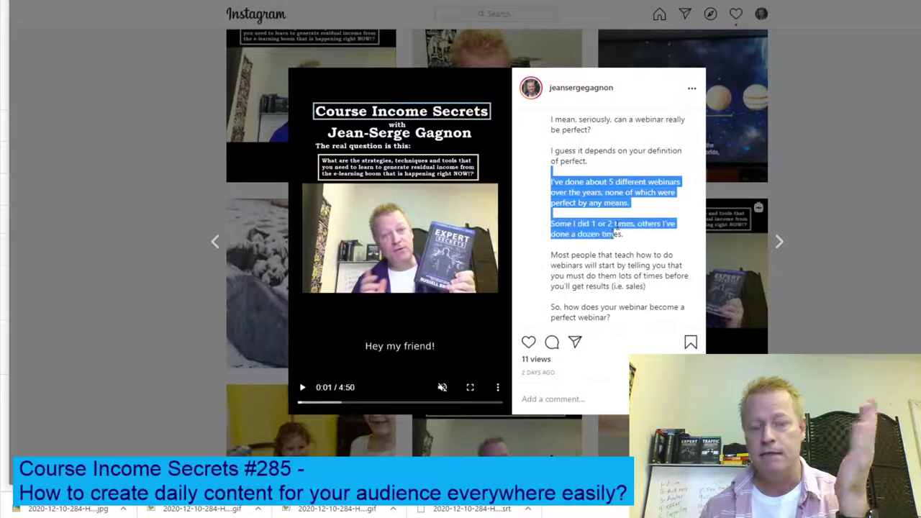
click(617, 220)
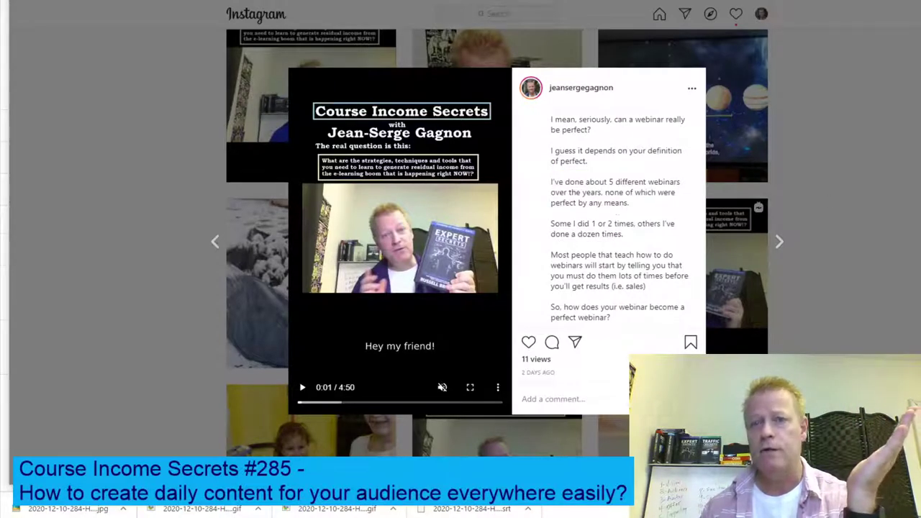
click(873, 160)
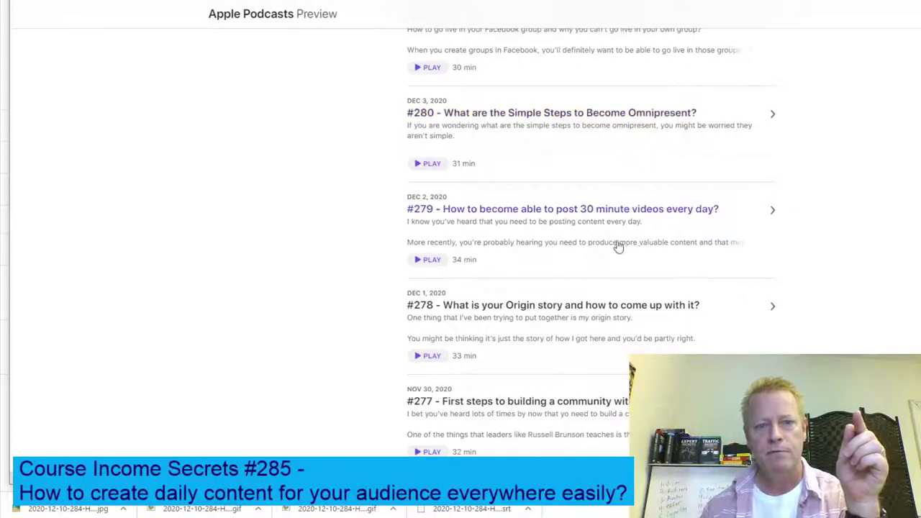
- Look over the podcast episodes on Apple Podcasts, and select track #284 in the SoundCloud track list
scroll(598, 268, up, 3)
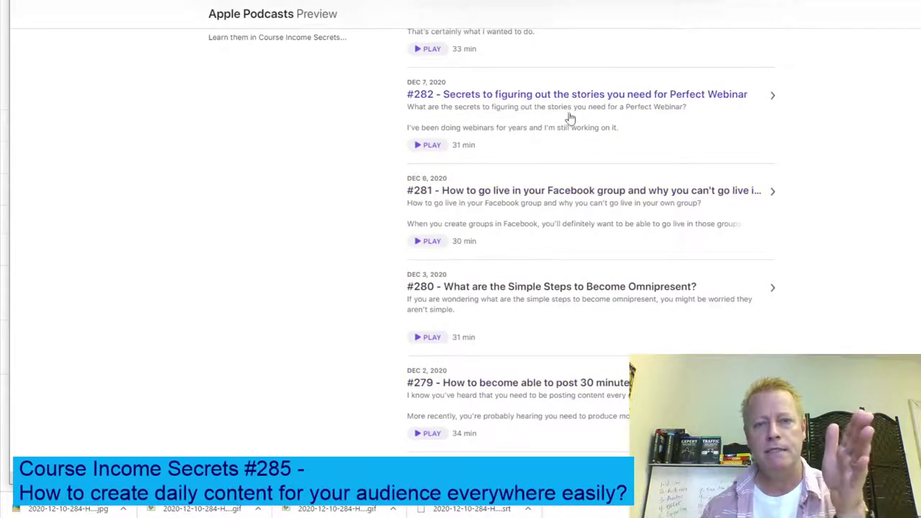
key(ctrl+Tab)
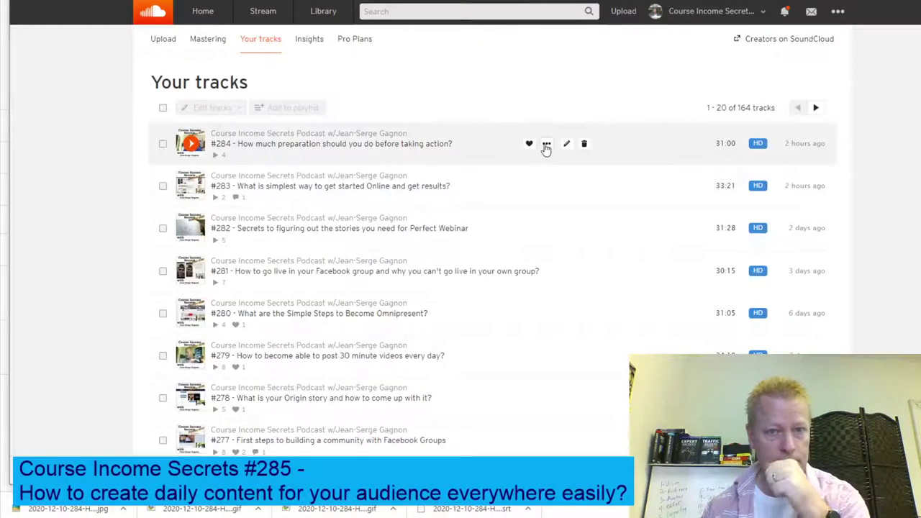
click(490, 153)
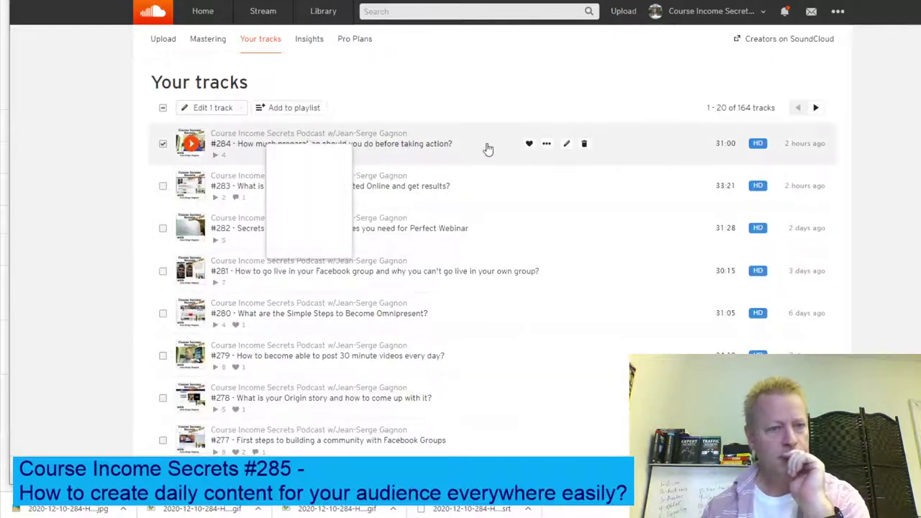
- Open the edit form of SoundCloud track #284, dismiss the caption tip, view the basic info, and close the form without changes
click(567, 143)
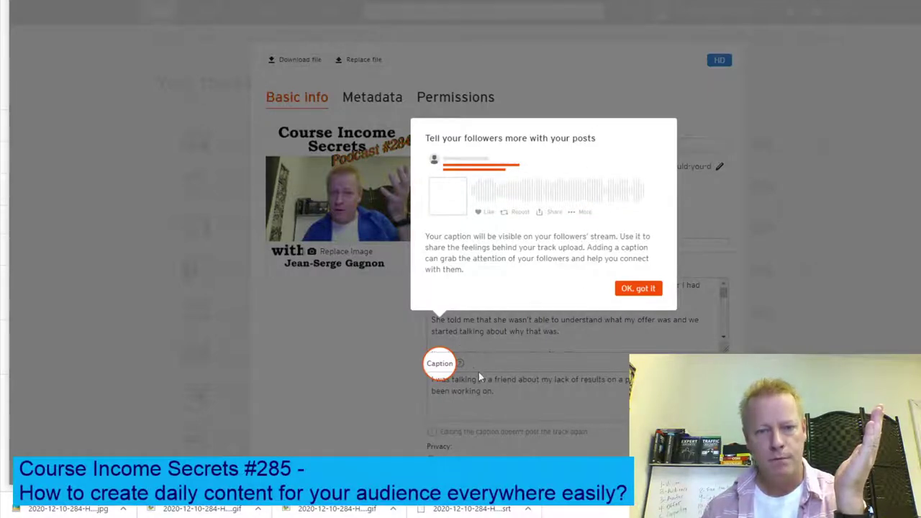
click(634, 290)
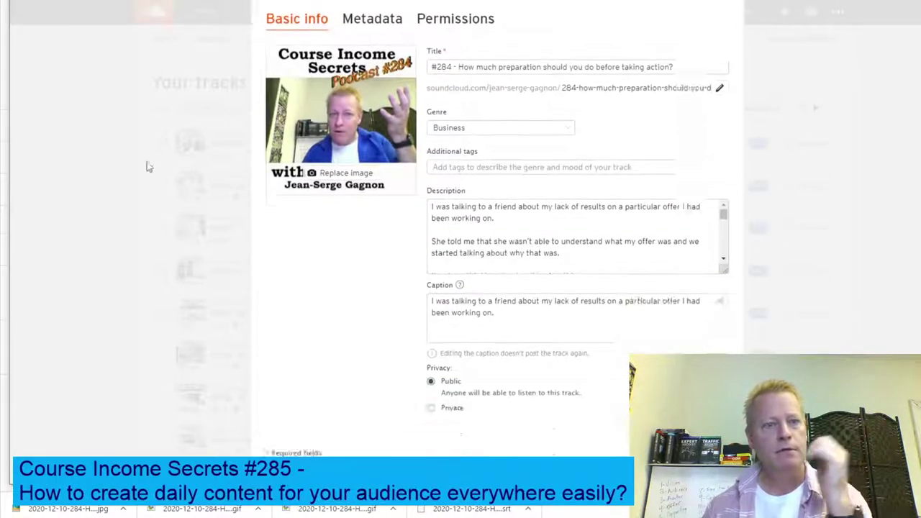
click(132, 138)
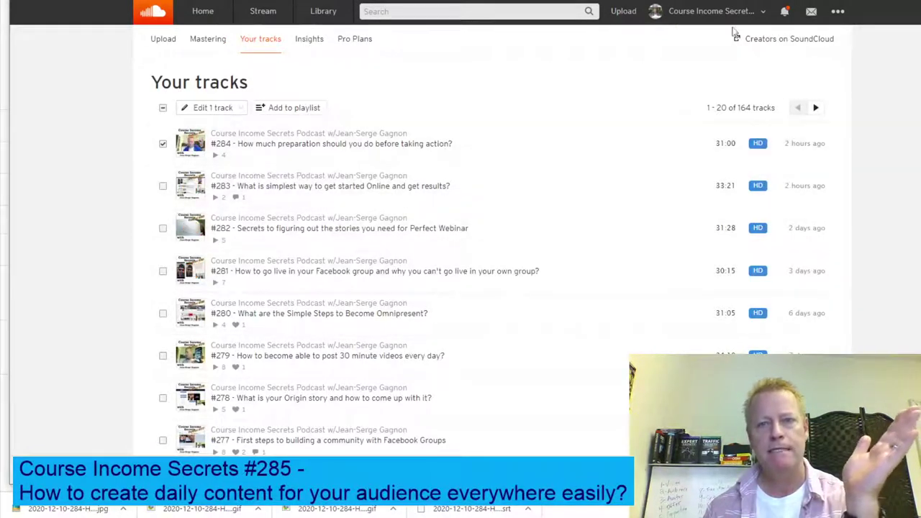
click(711, 10)
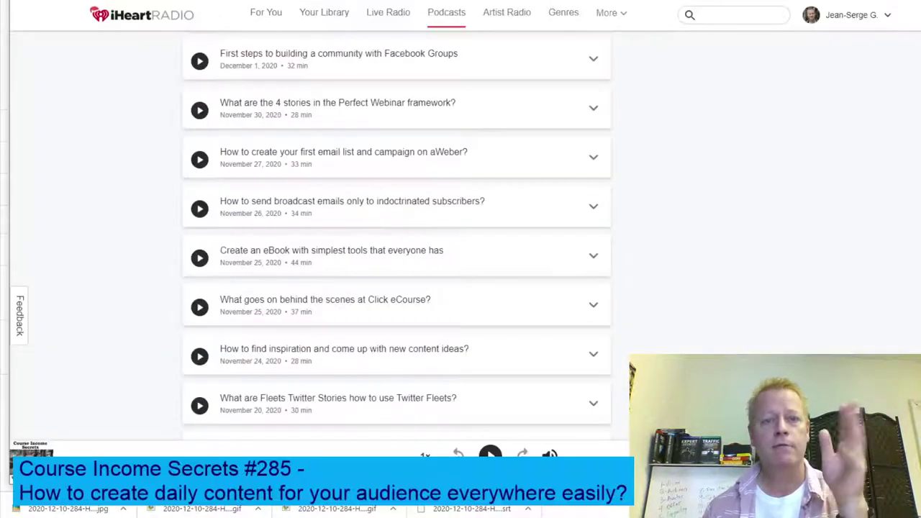
- In the iHeartRadio podcast episode list, expand "How to find inspiration and come up with new content ideas?" and highlight its description
scroll(446, 175, down, 4)
scroll(594, 141, up, 2)
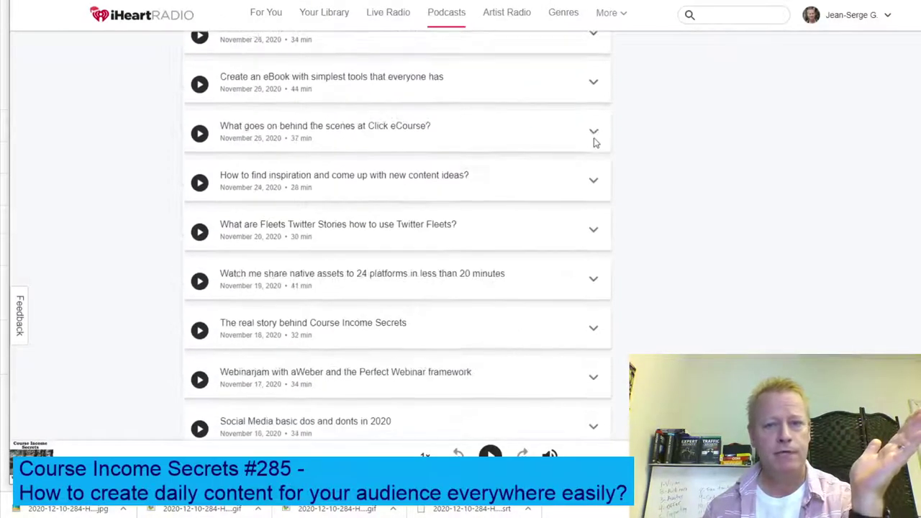
click(594, 181)
drag(227, 208, 333, 289)
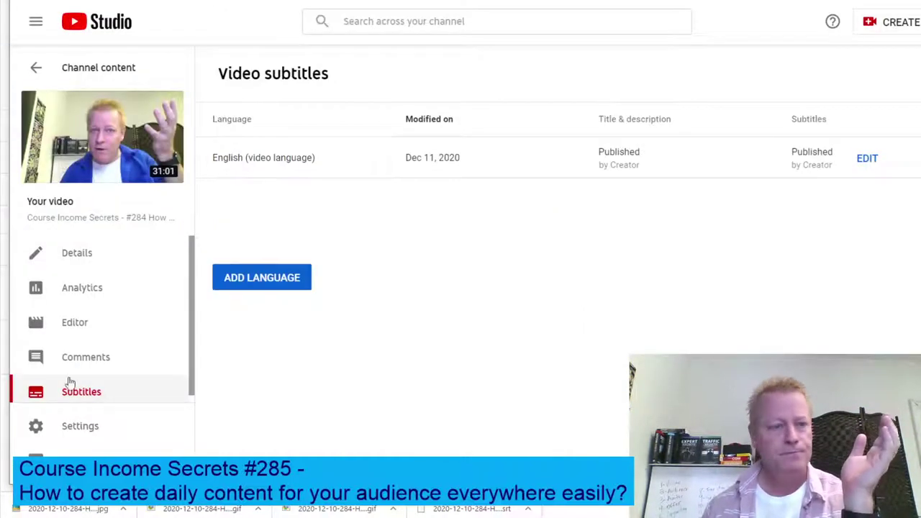
- Return from the #284 subtitles to the YouTube Studio channel content, and look through the uploaded episodes and back to the newest
click(38, 70)
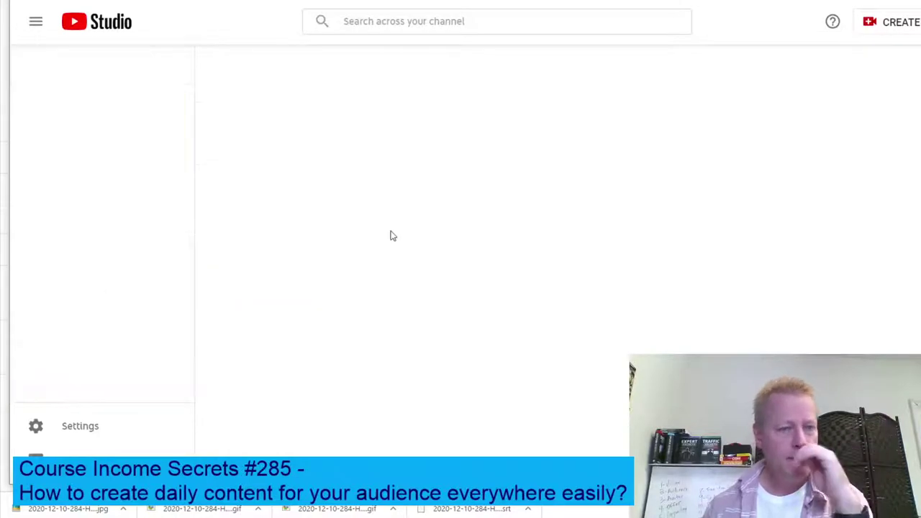
scroll(468, 315, down, 2)
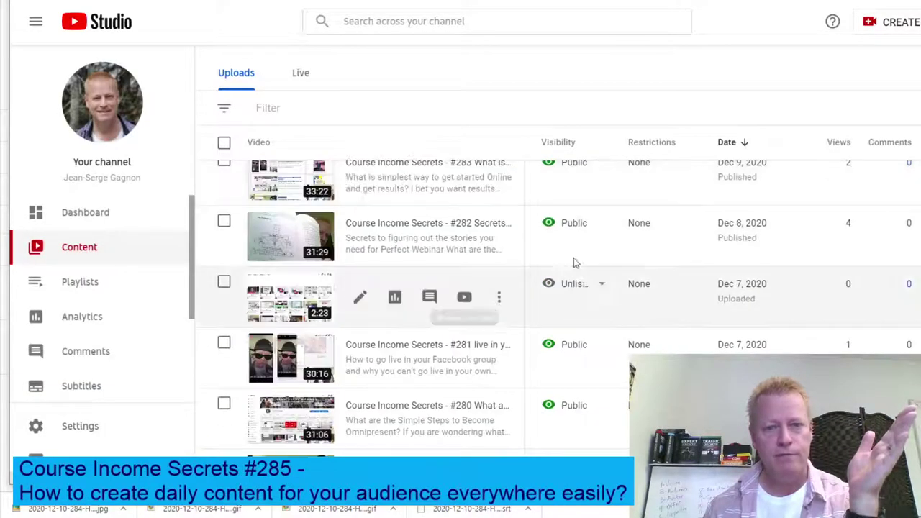
scroll(583, 263, up, 2)
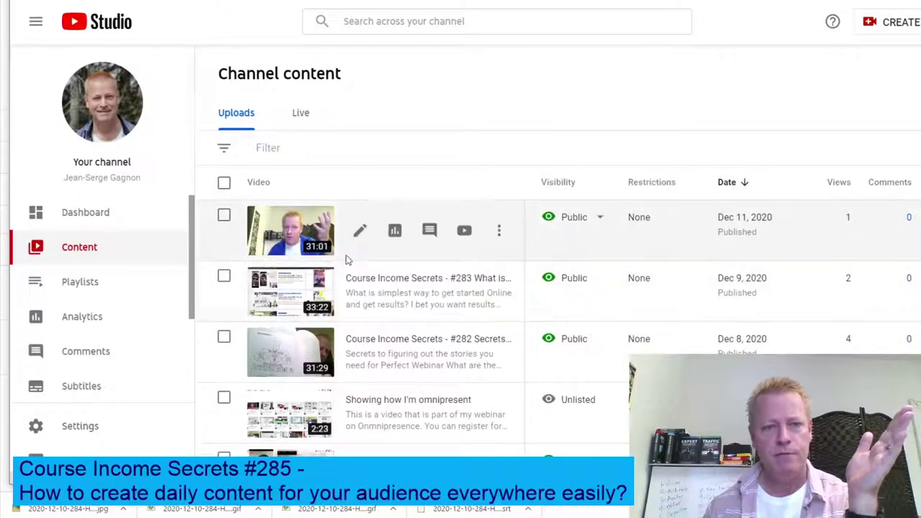
scroll(403, 338, down, 4)
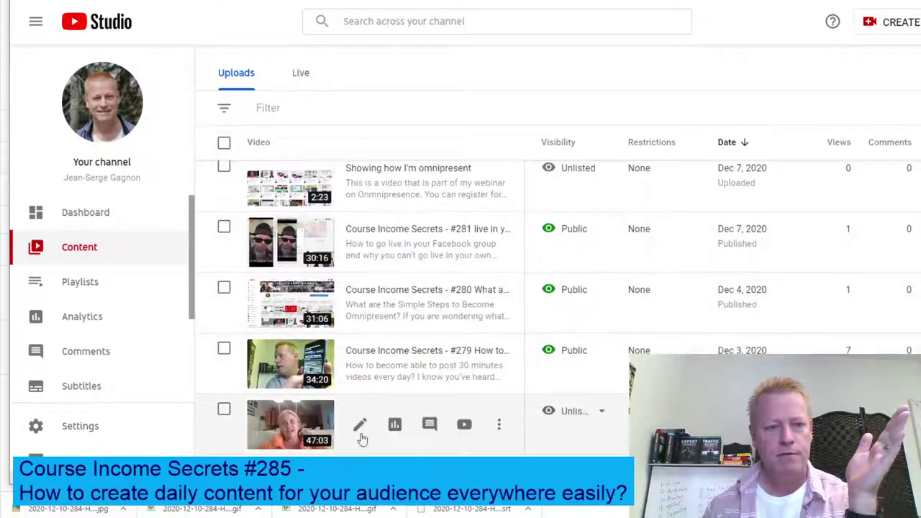
scroll(316, 447, down, 4)
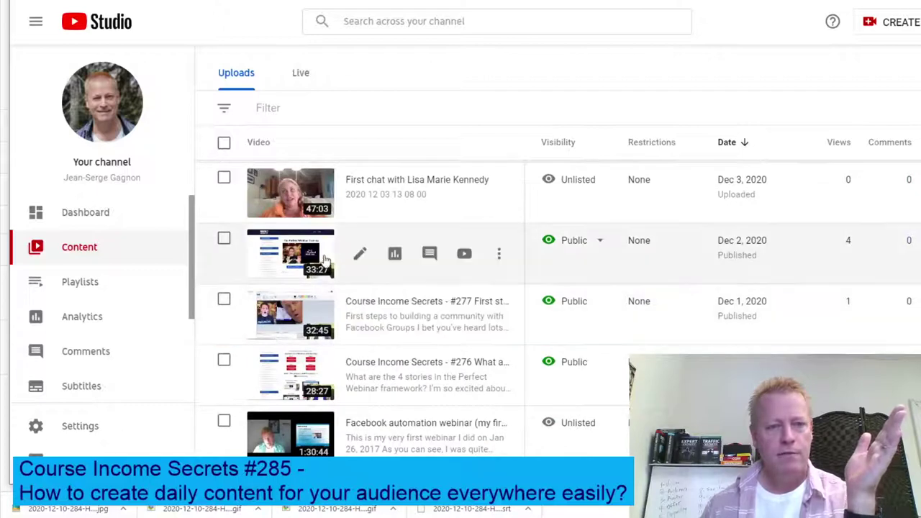
scroll(331, 352, down, 4)
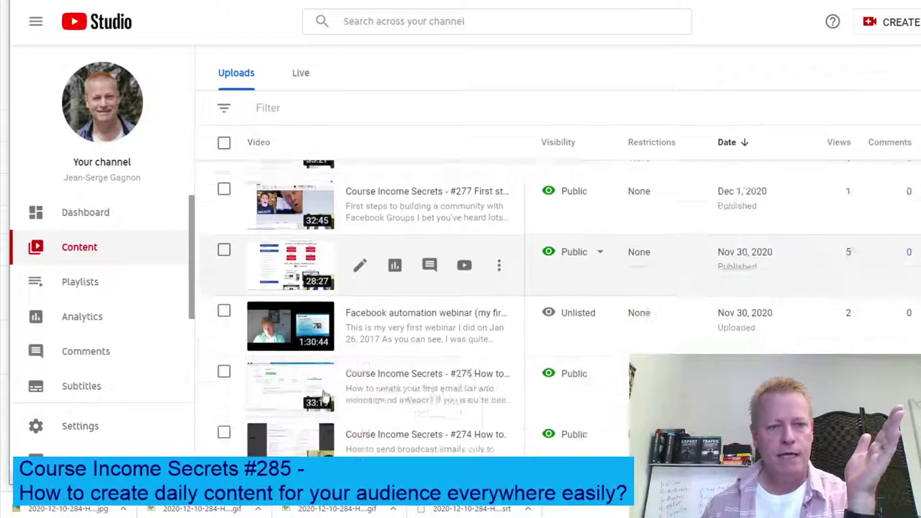
scroll(411, 357, down, 3)
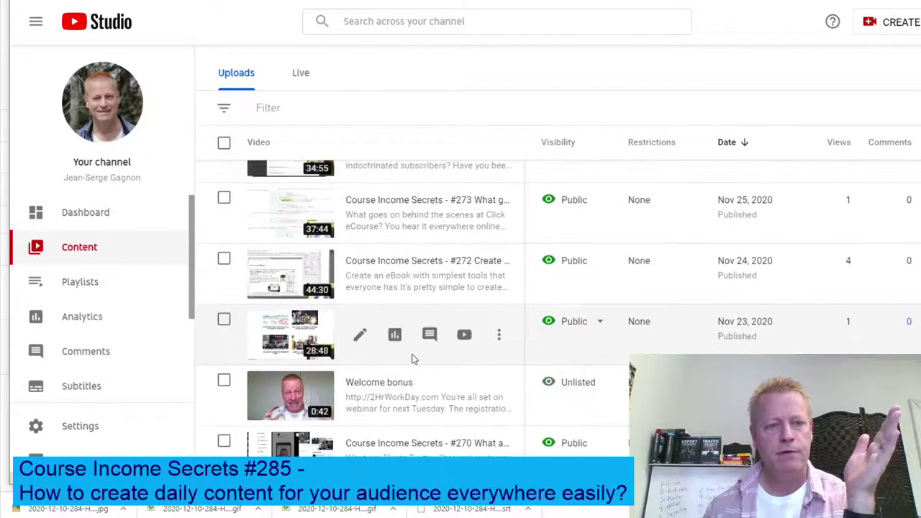
scroll(414, 332, up, 5)
scroll(414, 332, up, 6)
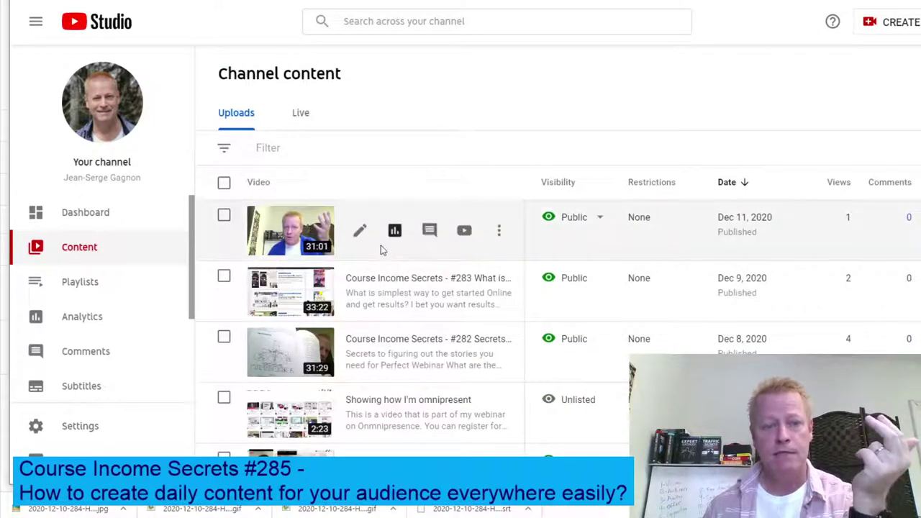
- Open the details of the Course Income Secrets #284 video and read its description through to the closing READ MORE link
click(412, 208)
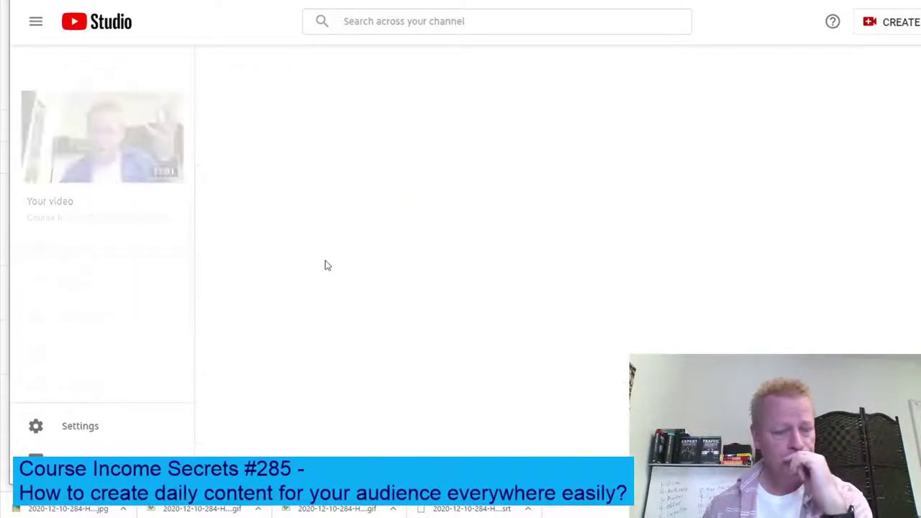
scroll(327, 261, down, 4)
drag(395, 345, 318, 223)
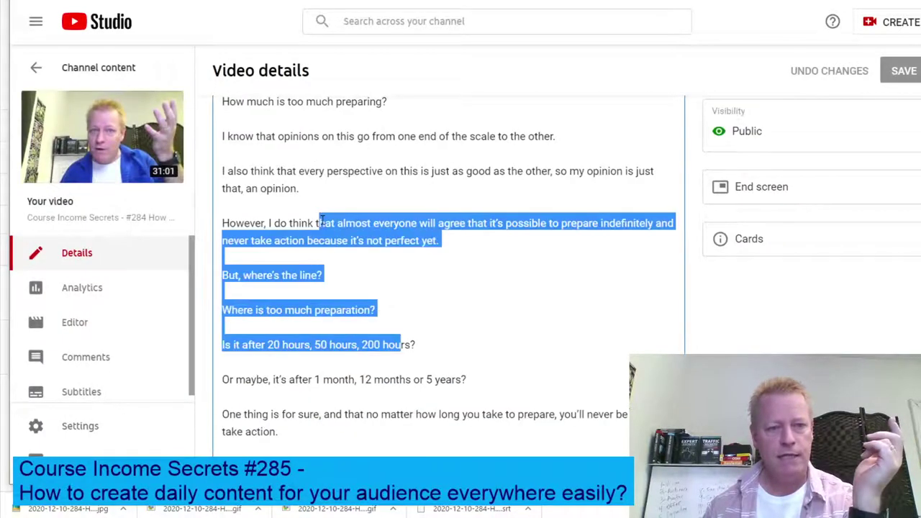
scroll(334, 225, up, 4)
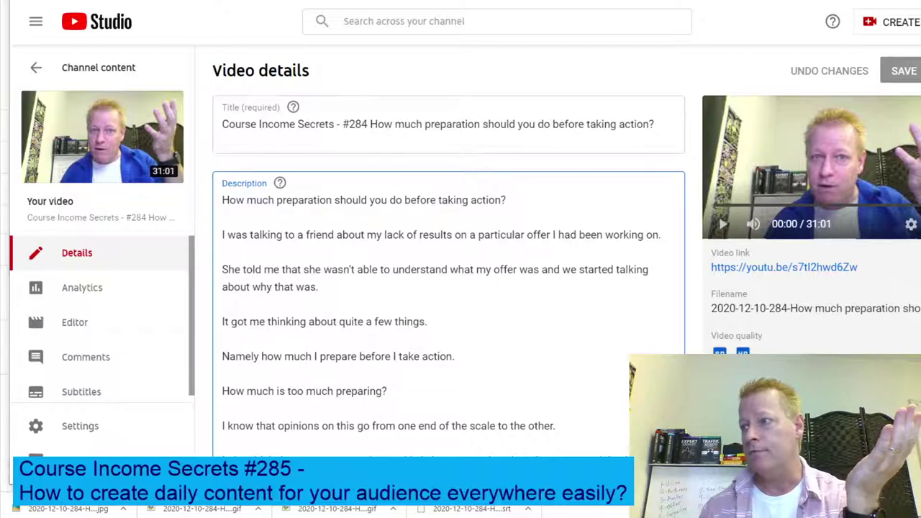
scroll(331, 281, down, 5)
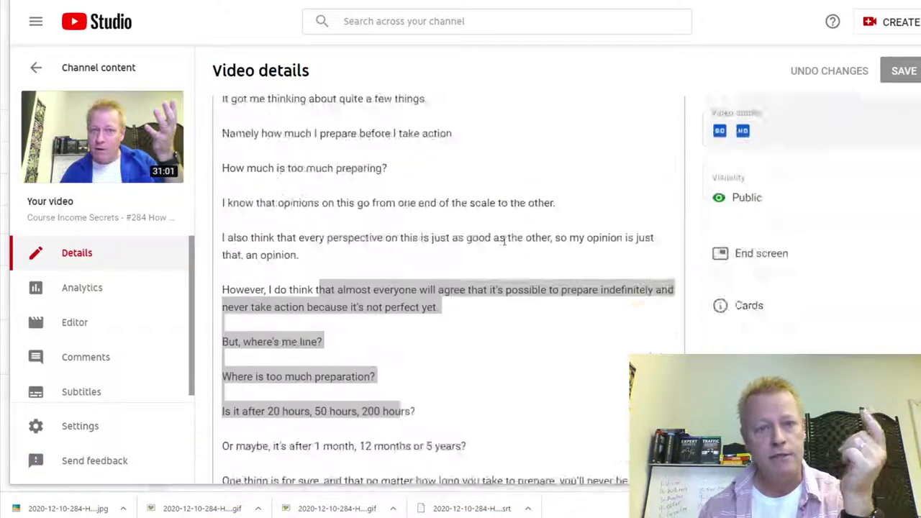
click(502, 239)
scroll(508, 253, down, 4)
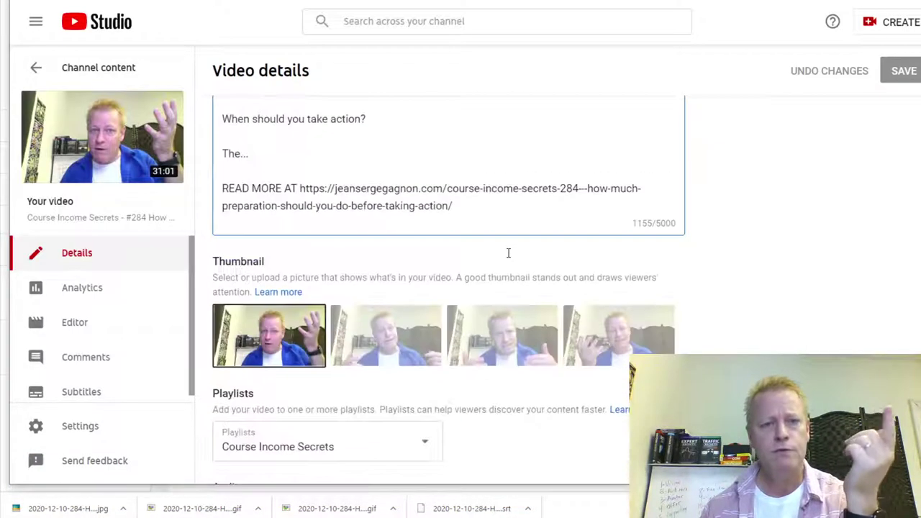
scroll(508, 253, up, 6)
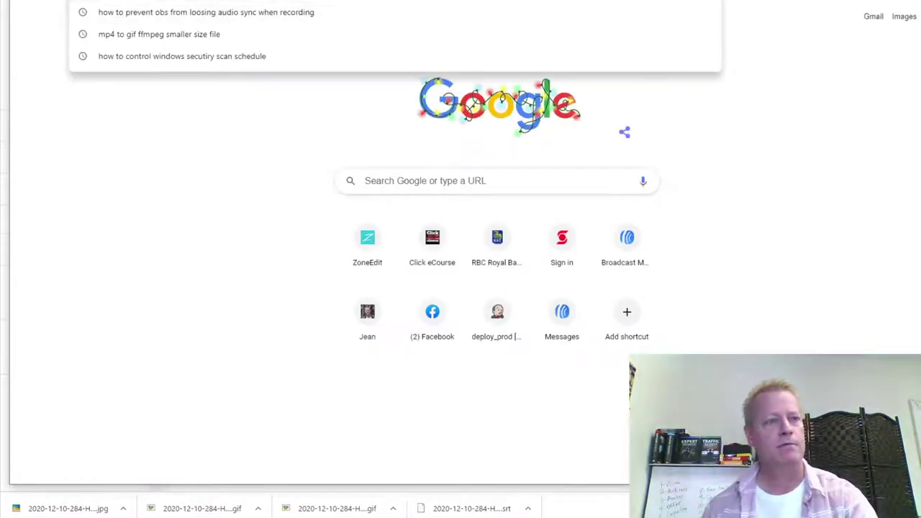
- Go to the created pins on the Pinterest profile and open the Course Income Secrets #275 video pin
key(Return)
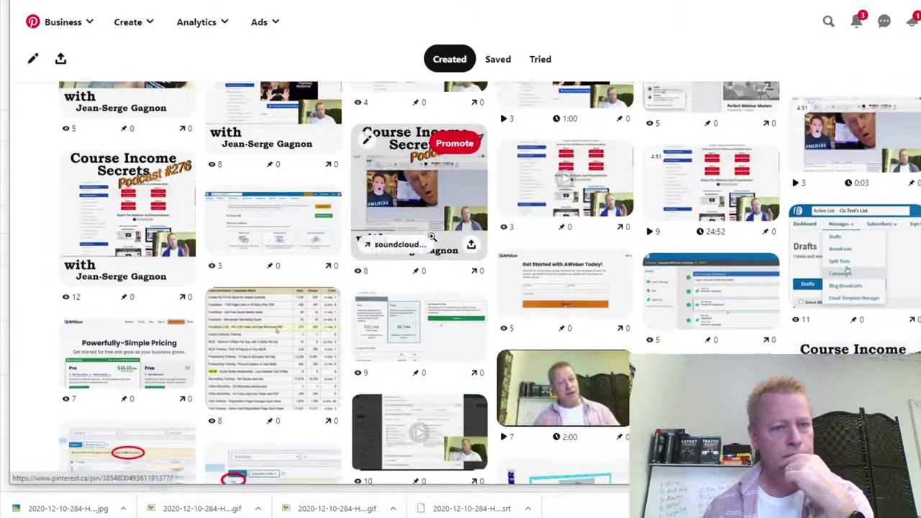
scroll(504, 237, down, 3)
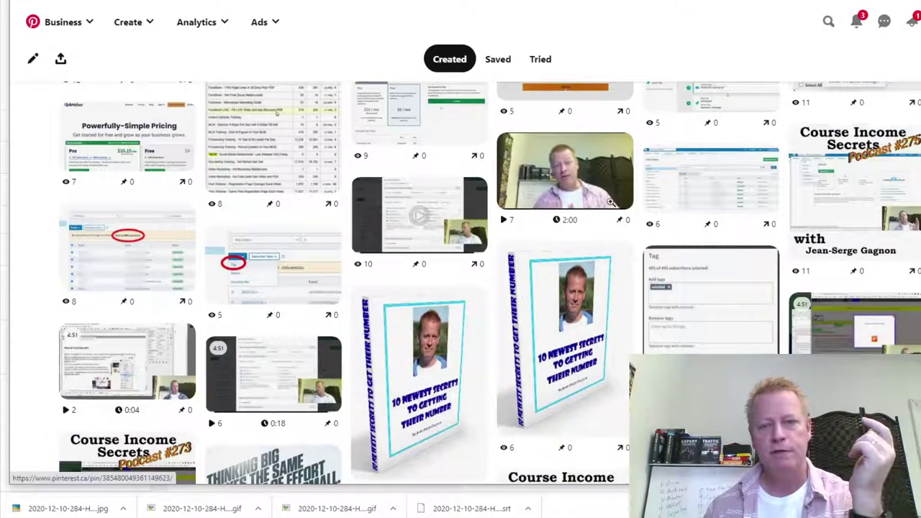
mouse_move(588, 180)
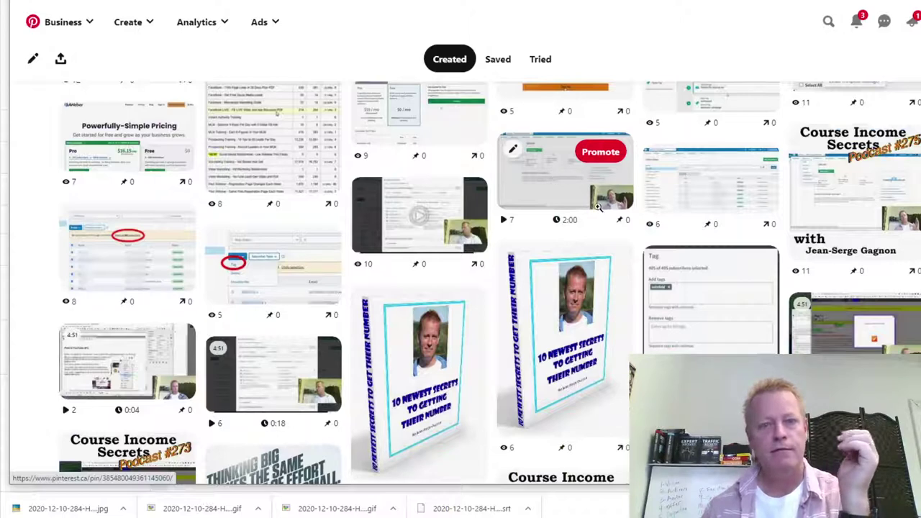
click(554, 173)
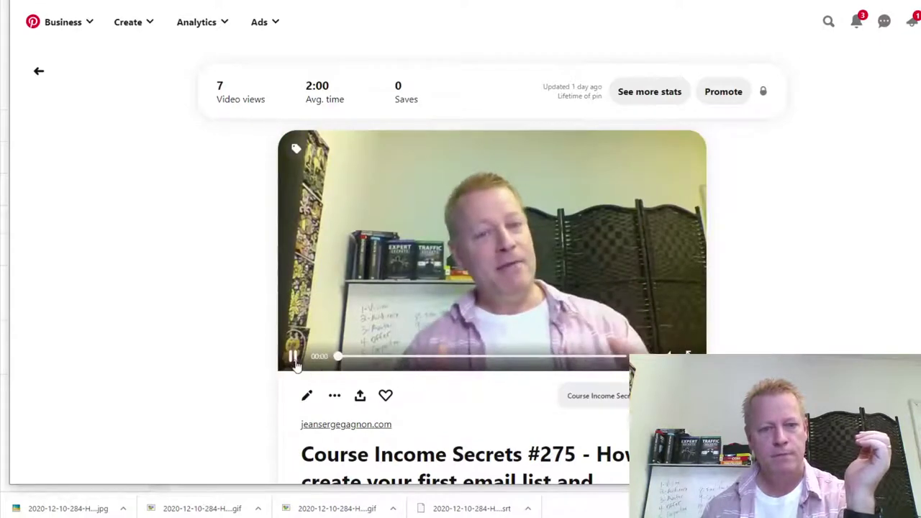
- Examine the #275 pin's video, blog link, title and board beneath it
scroll(804, 303, down, 4)
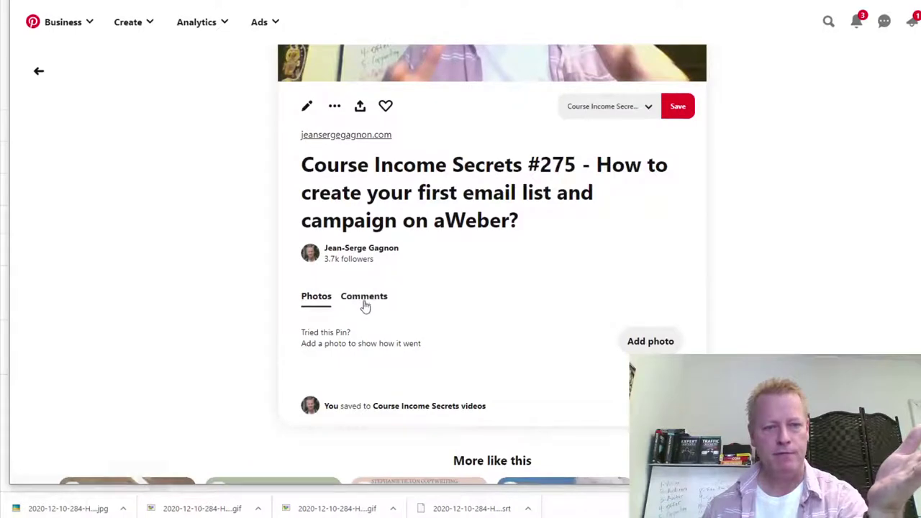
scroll(523, 329, down, 3)
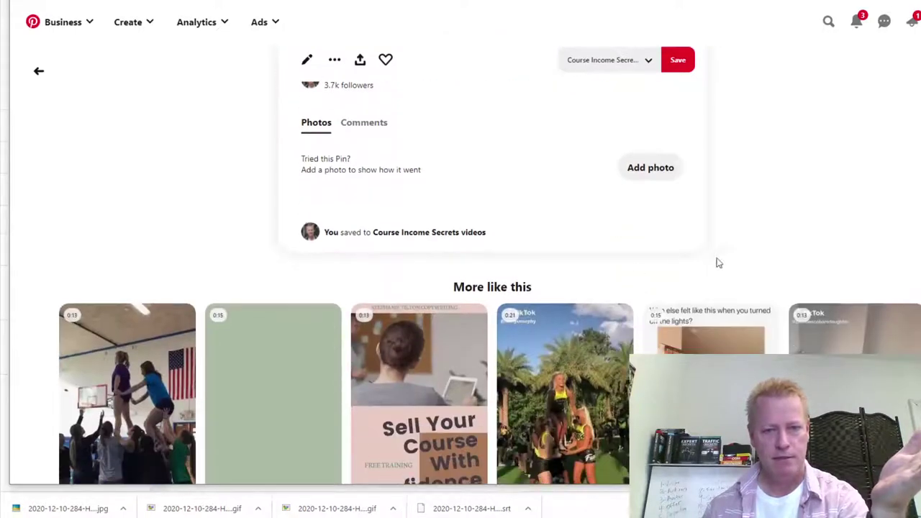
scroll(672, 252, up, 3)
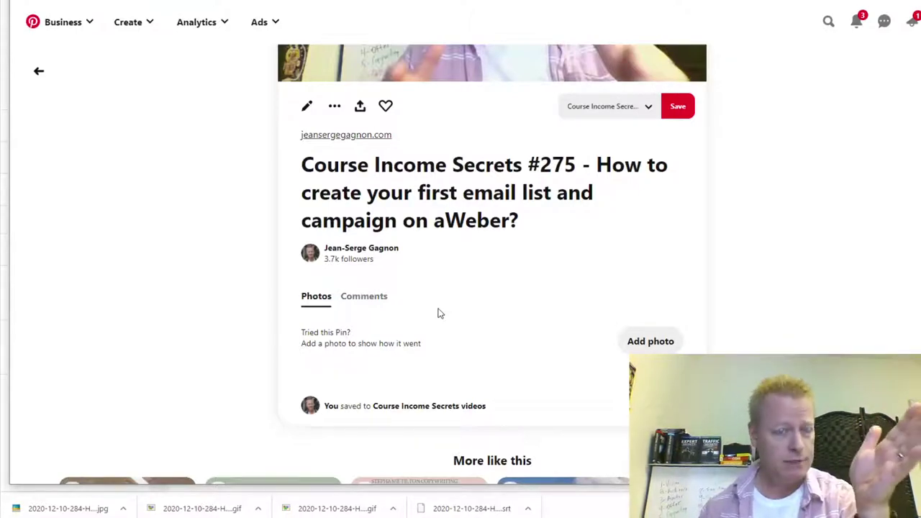
scroll(468, 295, up, 3)
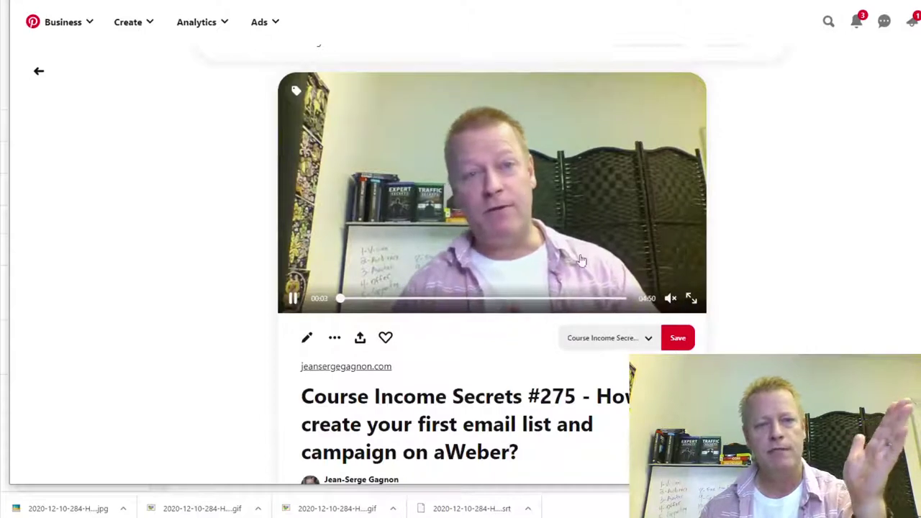
scroll(709, 286, down, 2)
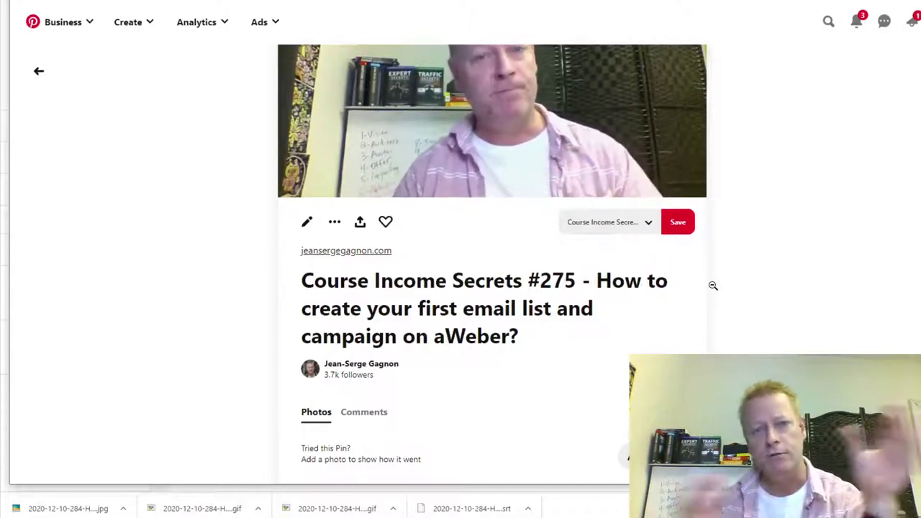
scroll(711, 285, down, 6)
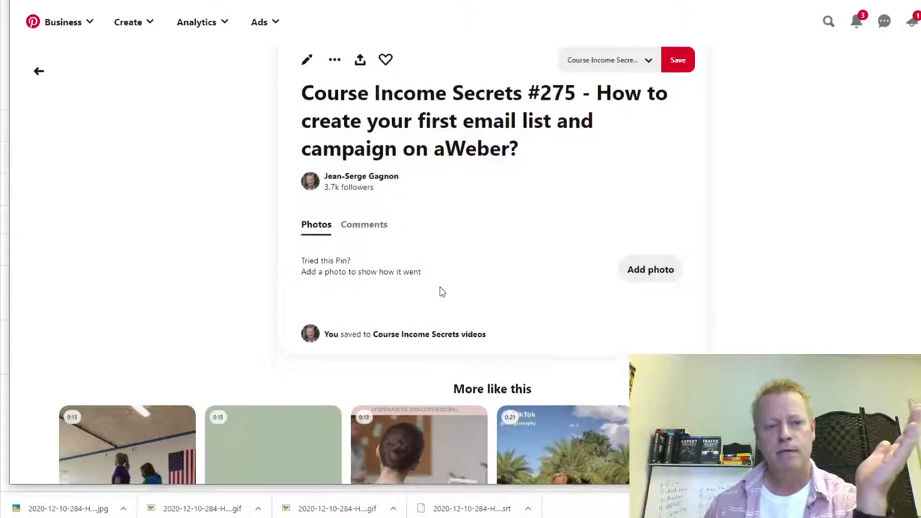
scroll(625, 261, up, 8)
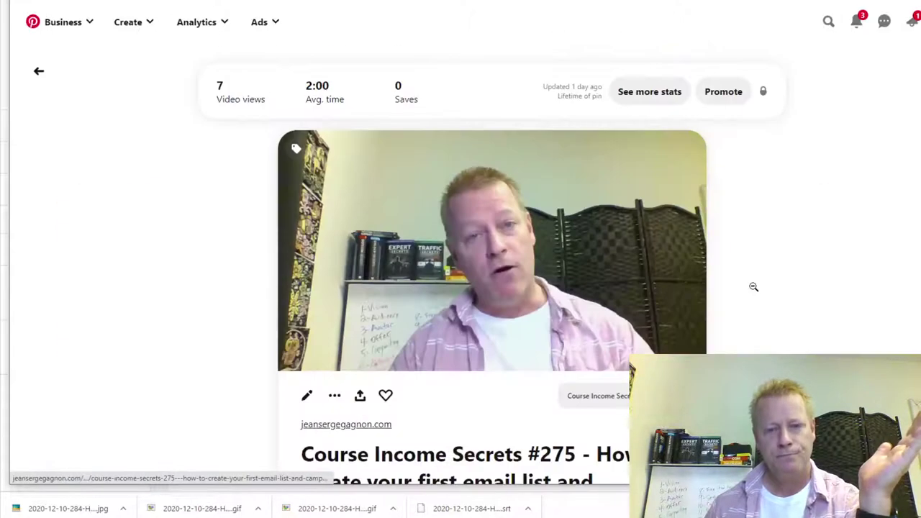
- Skip the #275 pin's video ahead toward its end and view its closing screen
scroll(752, 288, down, 2)
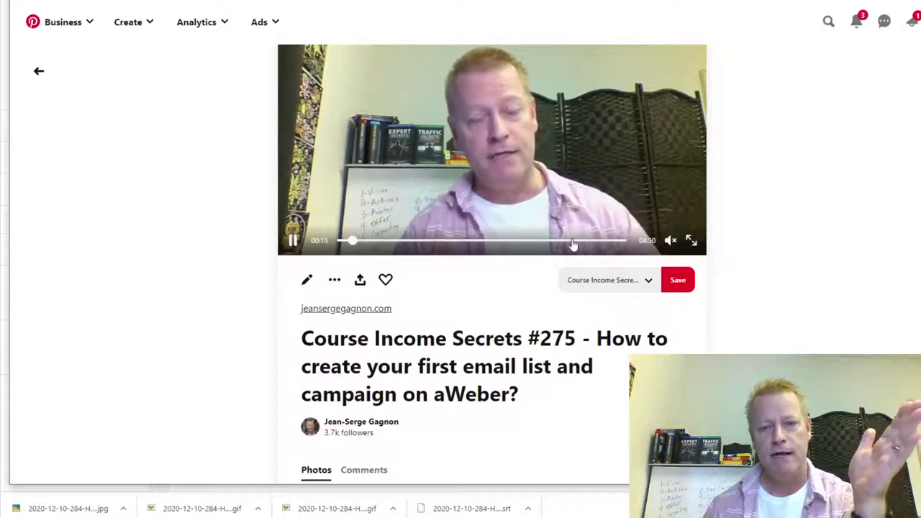
click(573, 241)
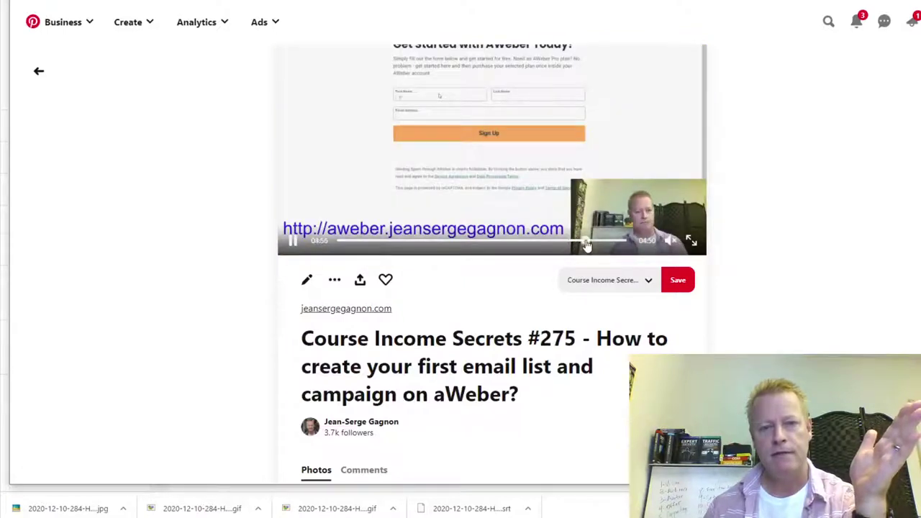
click(596, 244)
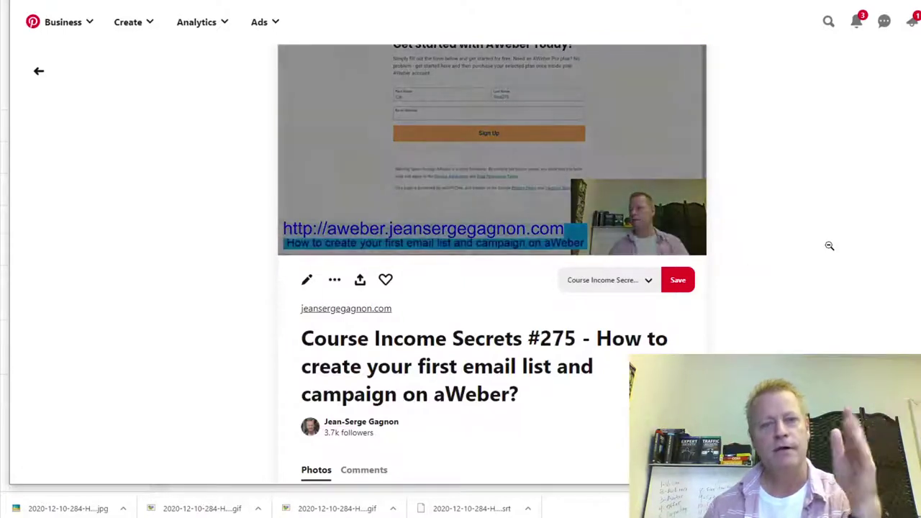
scroll(829, 248, up, 2)
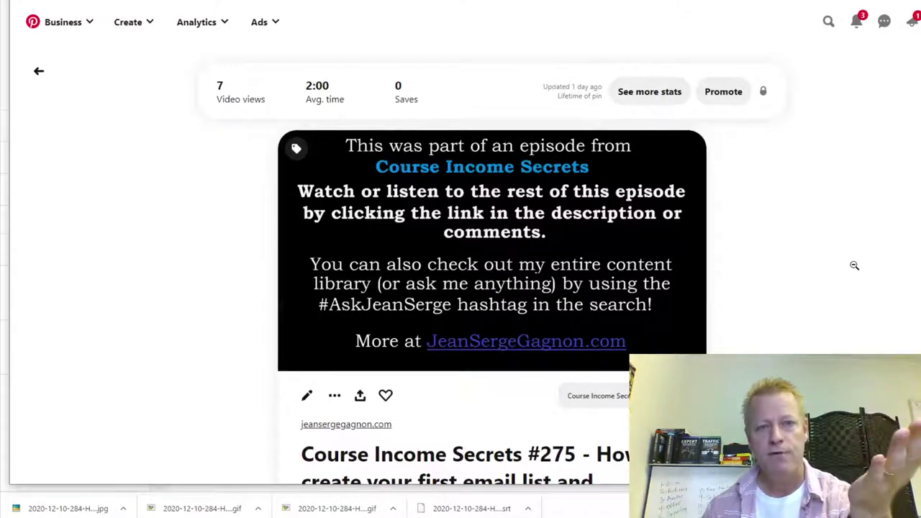
- Review the #275 pin page from the related pins up to its statistics, highlighting the video views, average time and saves
mouse_move(576, 304)
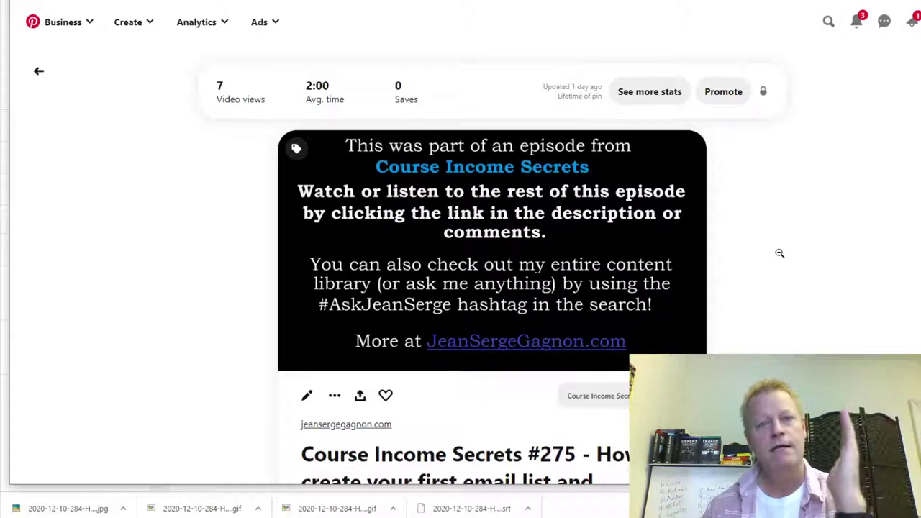
mouse_move(367, 175)
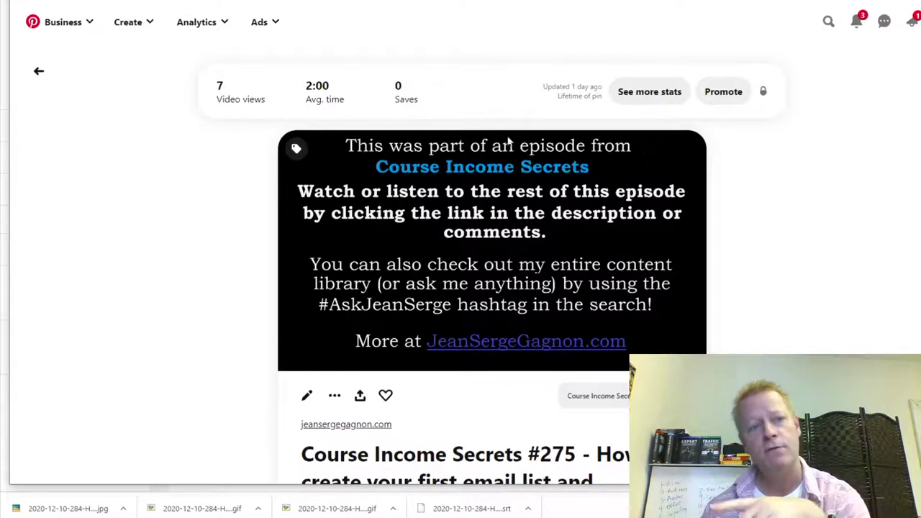
scroll(782, 344, down, 2)
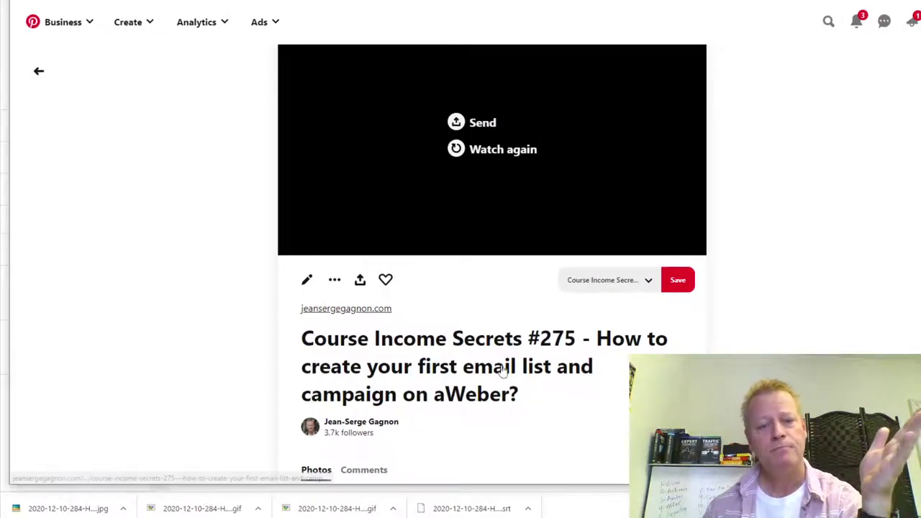
scroll(504, 366, down, 2)
scroll(465, 374, down, 3)
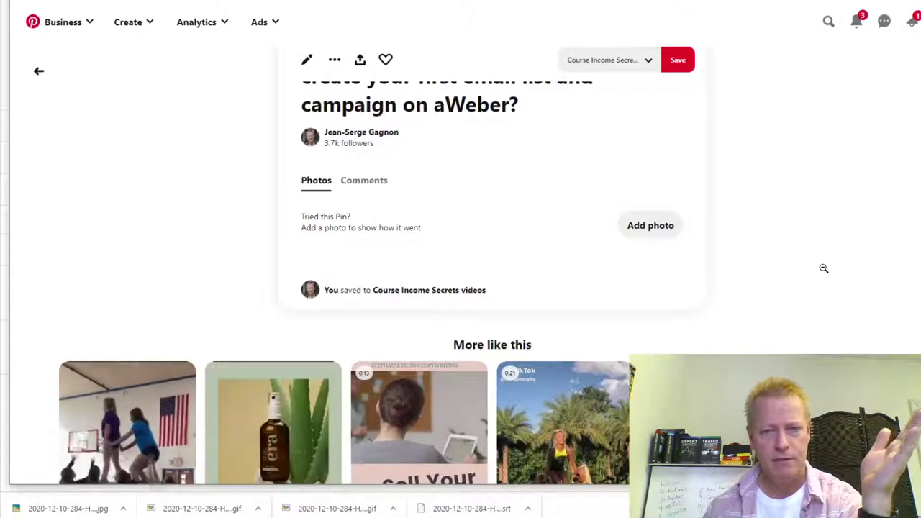
scroll(822, 268, up, 4)
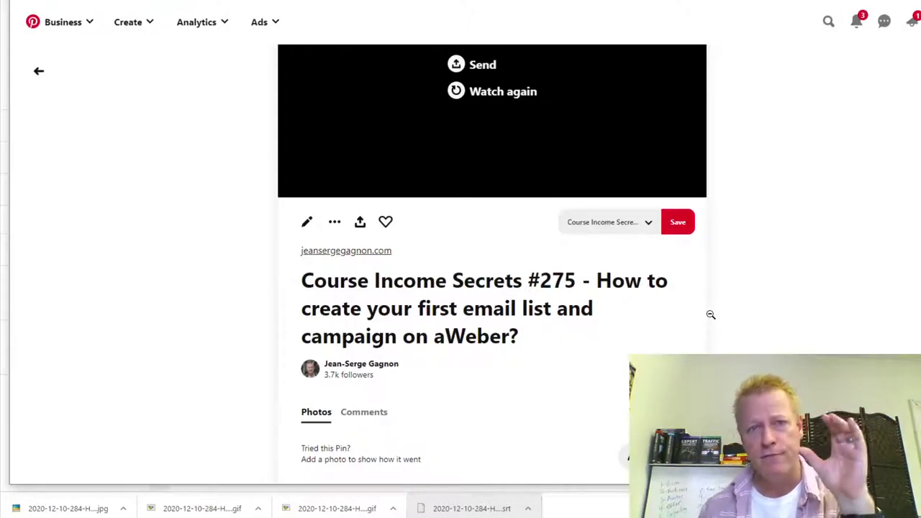
scroll(540, 302, down, 3)
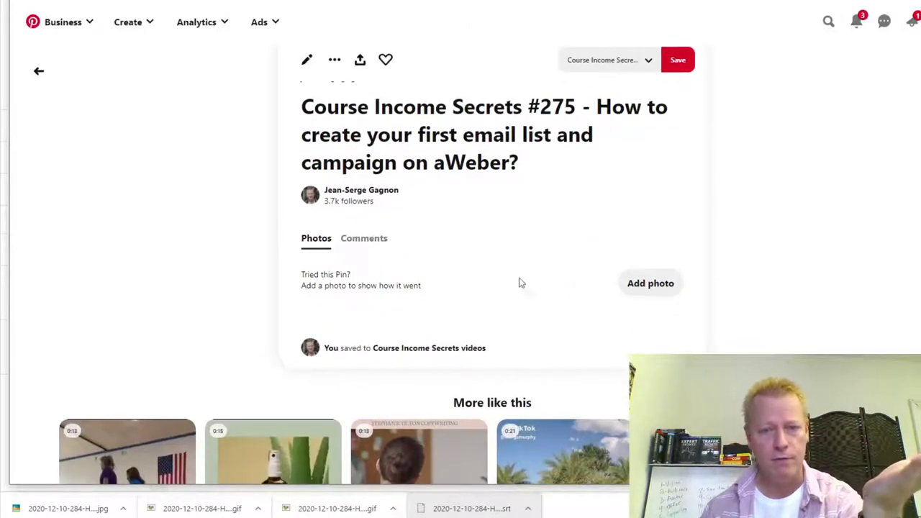
scroll(529, 294, up, 4)
scroll(636, 251, up, 2)
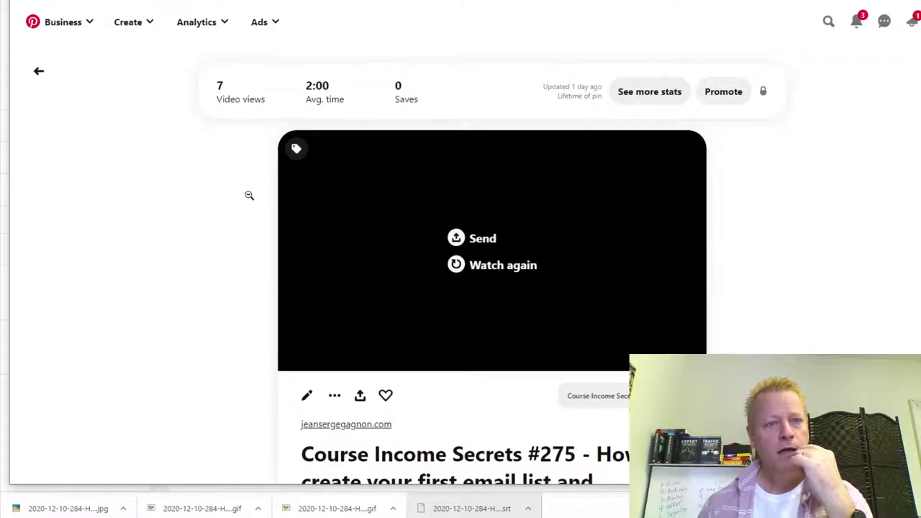
drag(218, 86, 232, 93)
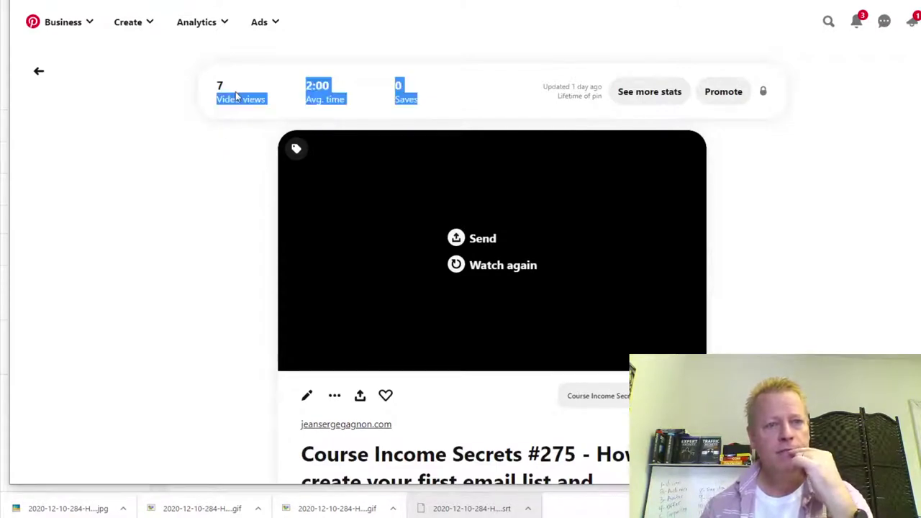
click(237, 104)
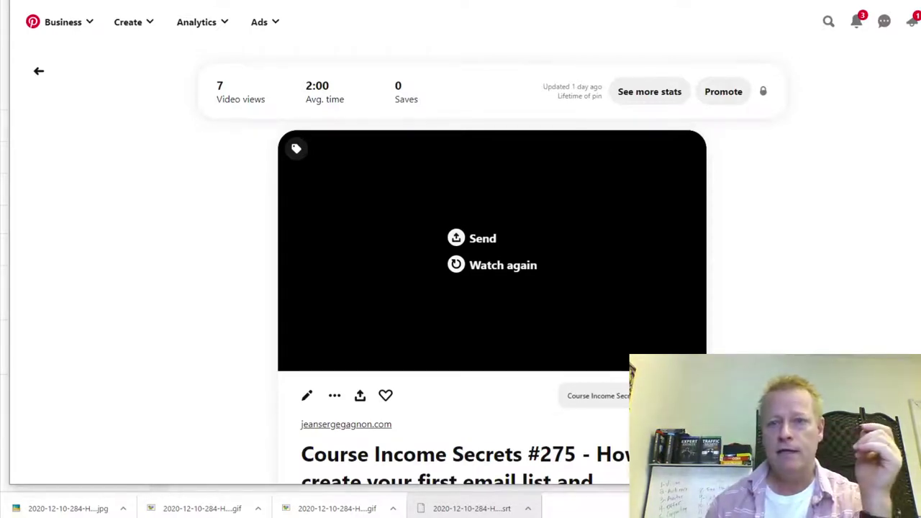
- Open LinkedIn in a new browser tab and go to the admin view of the business page
key(ctrl+t)
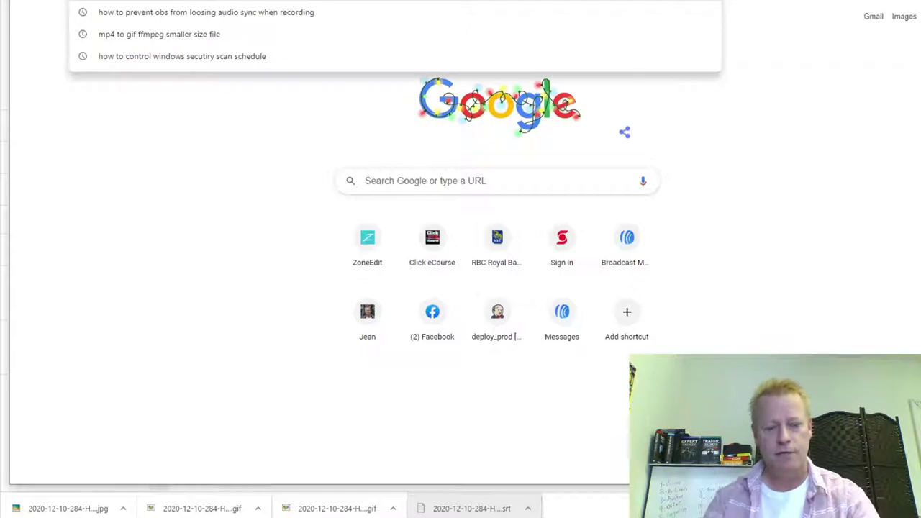
text(linkedin)
key(Return)
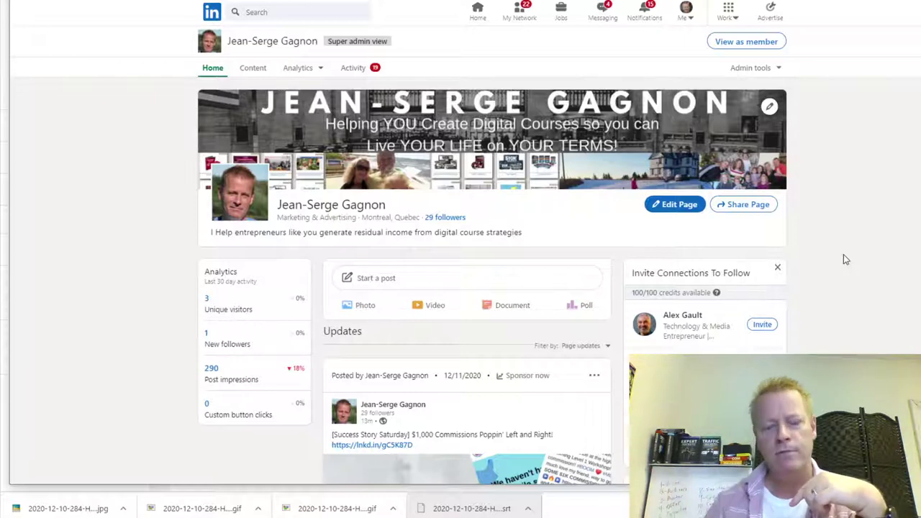
- Find the shared blog article for Course Income Secrets #284 among the page updates and expand its text
scroll(846, 259, down, 9)
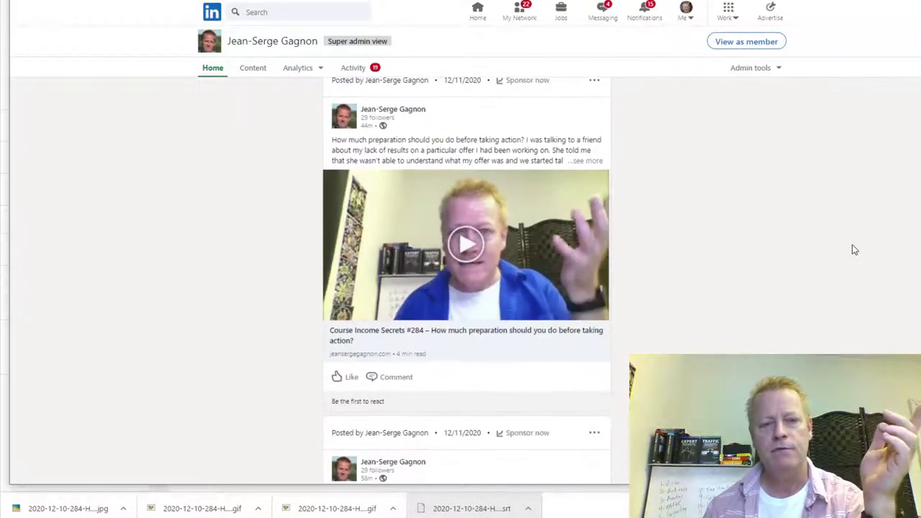
click(587, 161)
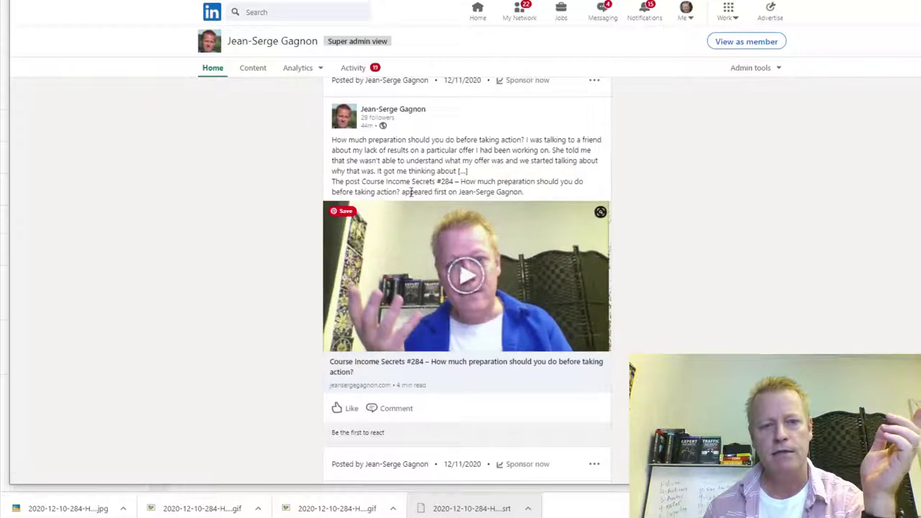
scroll(718, 254, down, 10)
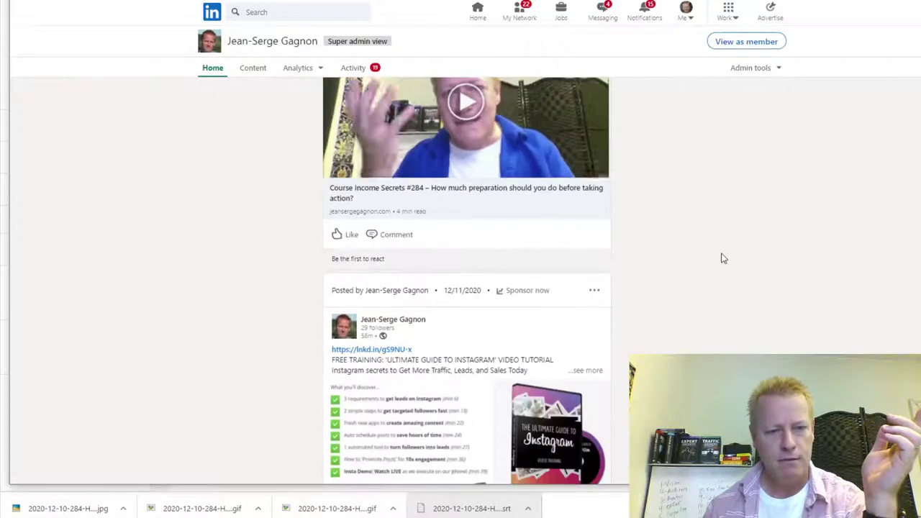
- Expand the #284 native video update and highlight its teaser text, the link-in-comments line and the library note with hashtags
scroll(718, 255, up, 8)
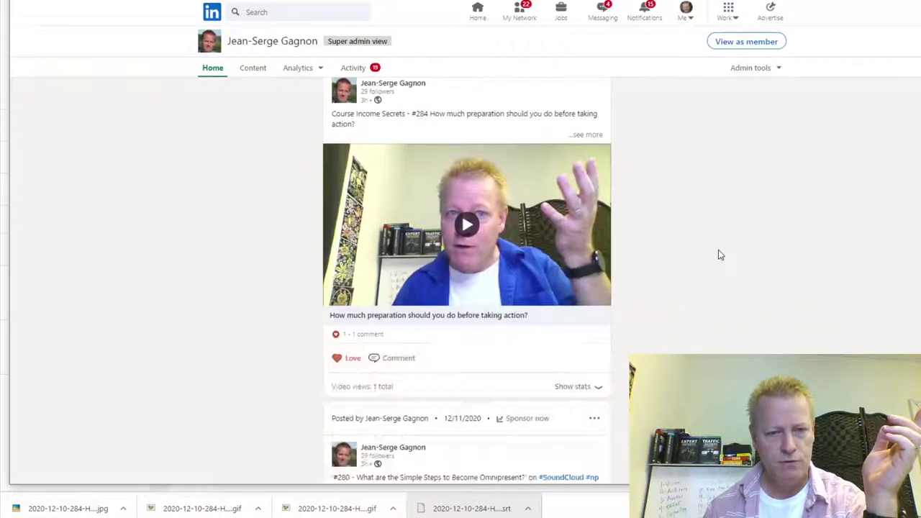
click(583, 135)
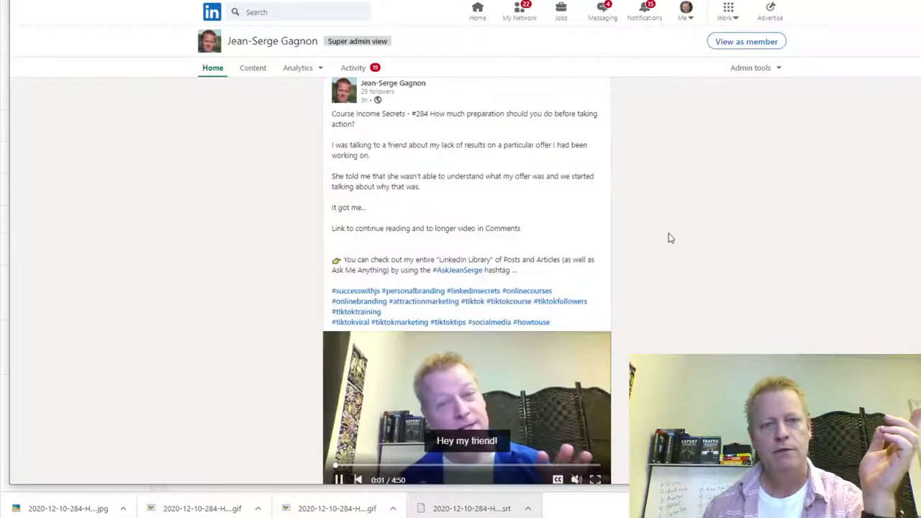
drag(332, 114, 494, 209)
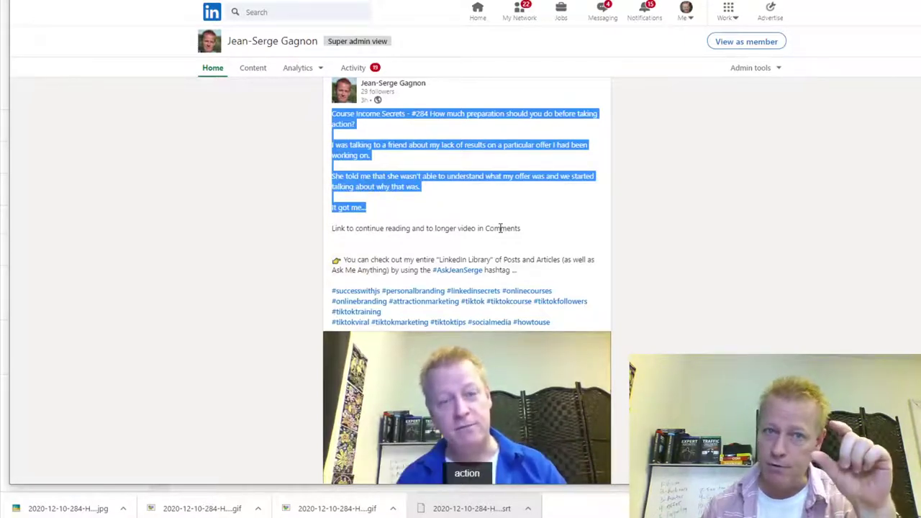
click(362, 228)
drag(333, 228, 523, 232)
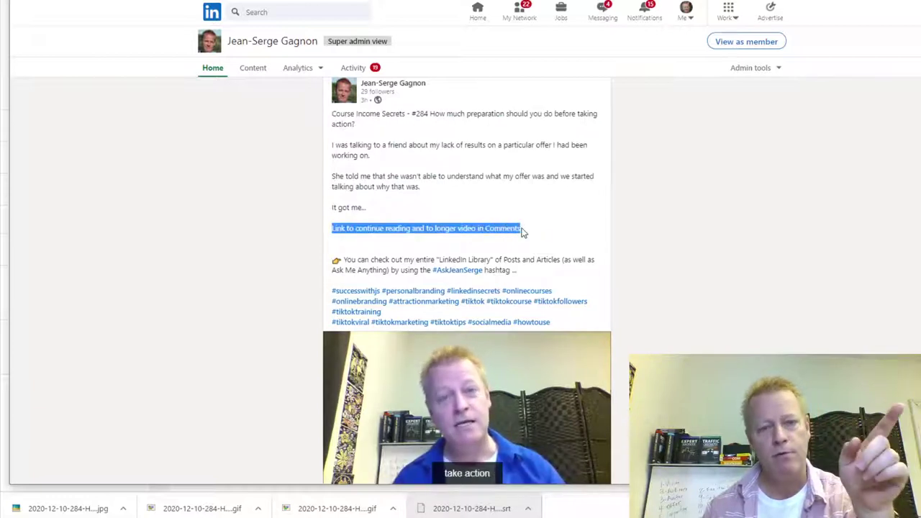
click(370, 282)
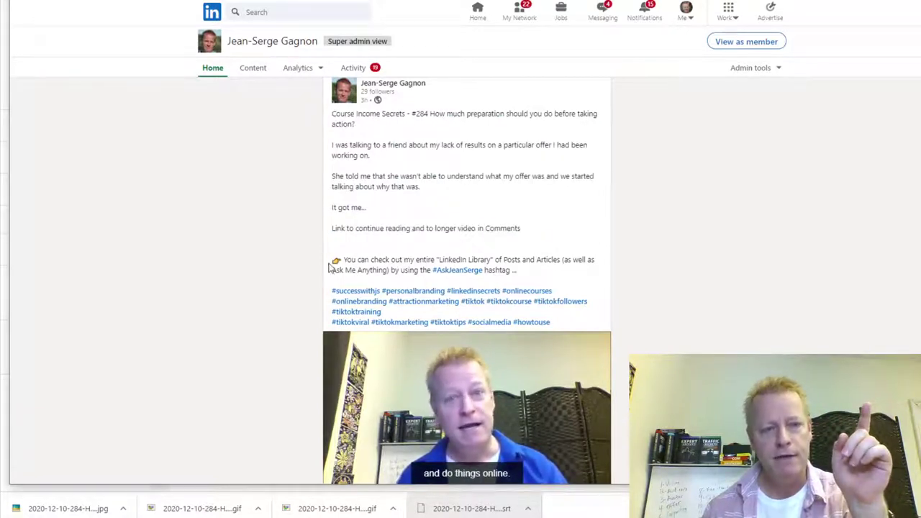
drag(331, 260, 555, 321)
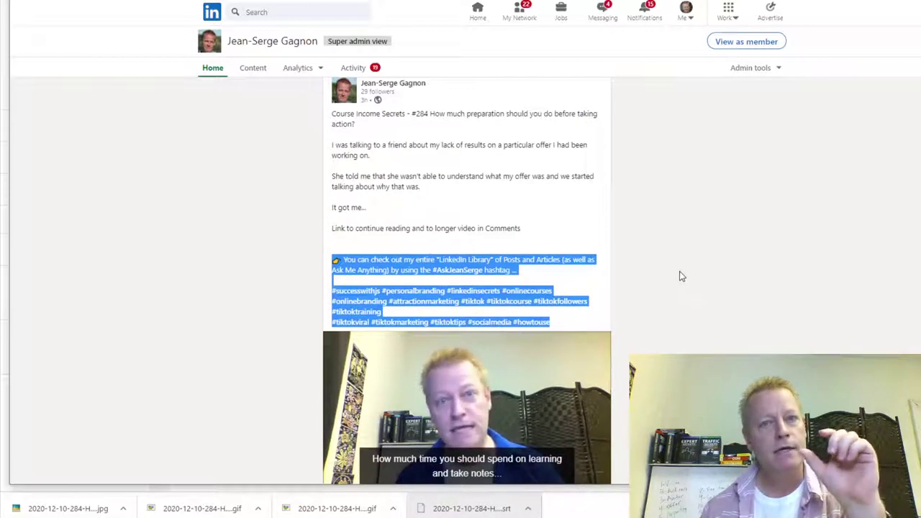
click(506, 214)
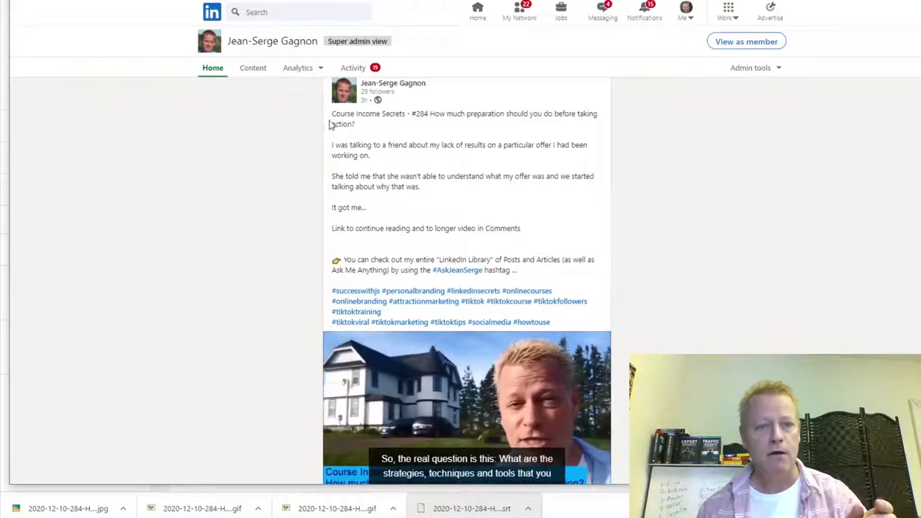
- Go over the #284 video update's teaser, link line and hashtags again, and view its video and comment area
drag(333, 118, 421, 217)
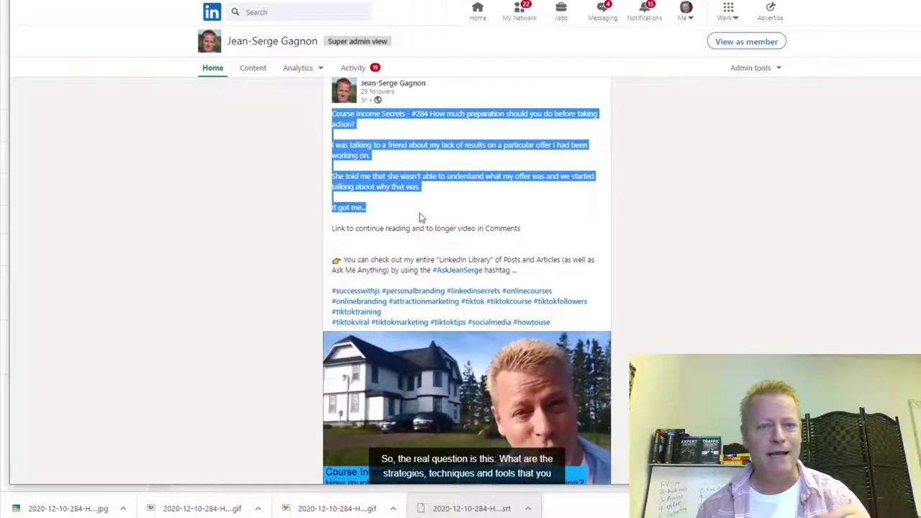
click(421, 218)
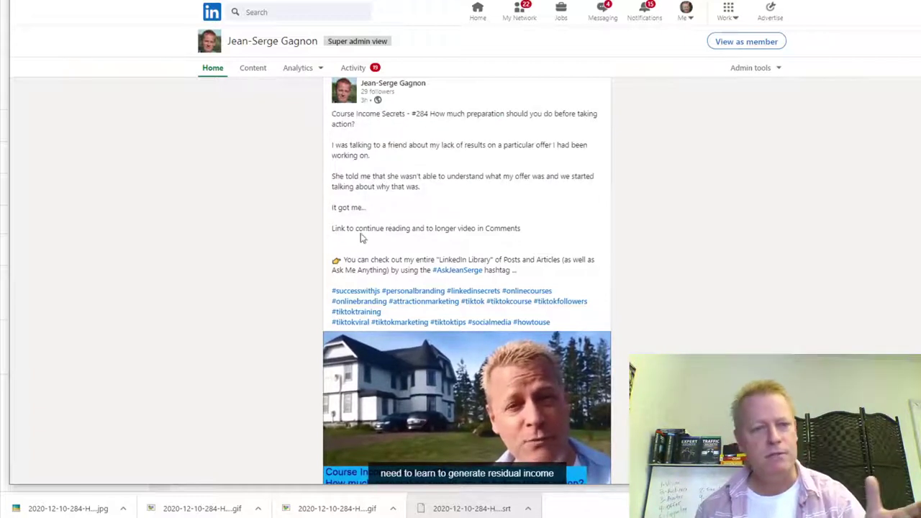
drag(338, 228, 525, 231)
click(520, 231)
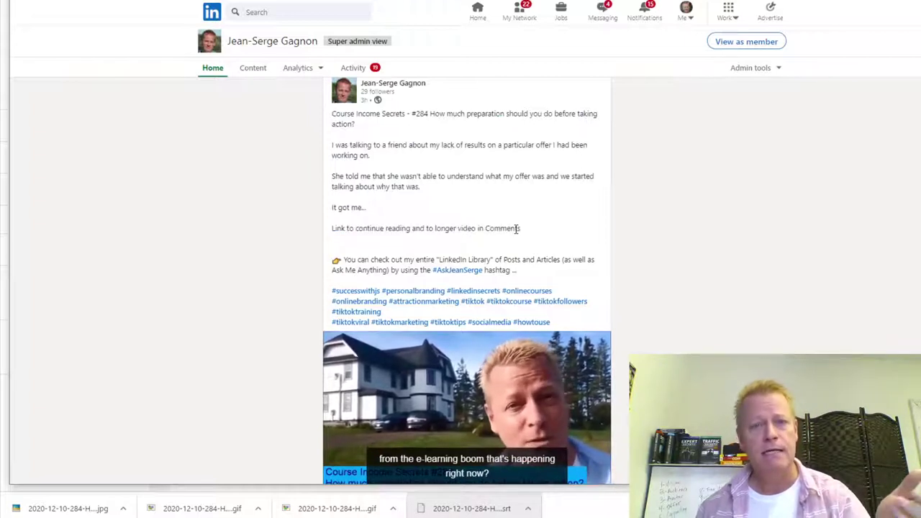
drag(586, 324, 335, 263)
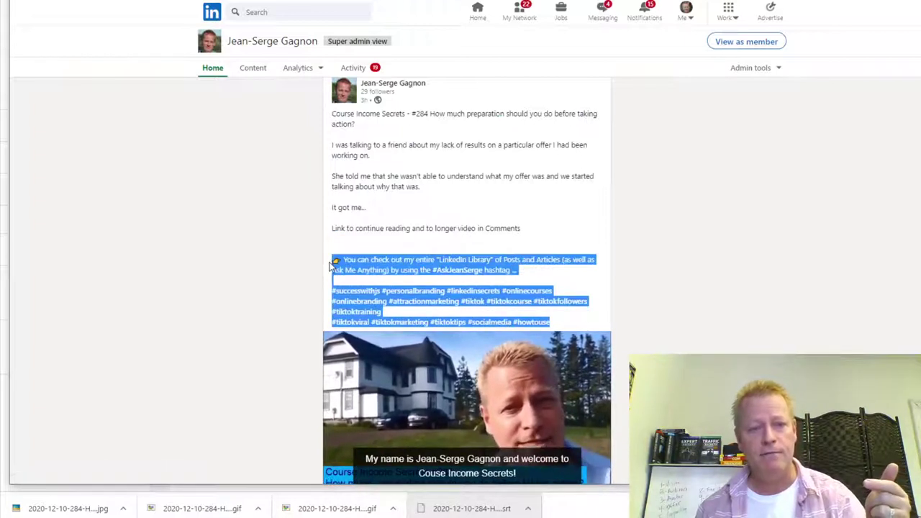
click(474, 180)
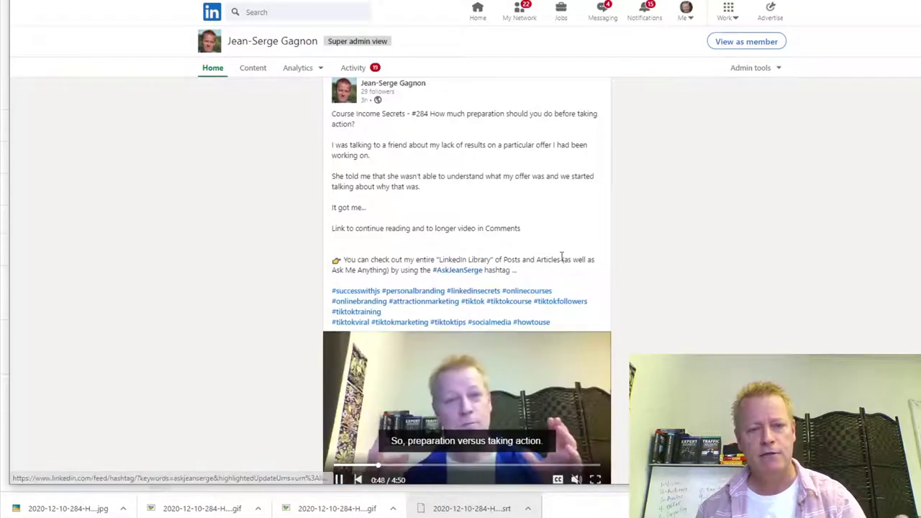
scroll(545, 291, down, 2)
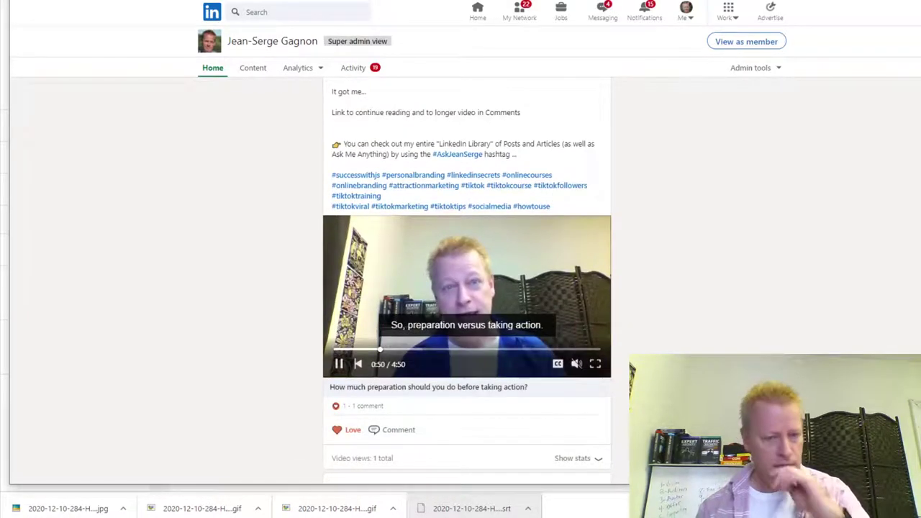
scroll(534, 296, up, 4)
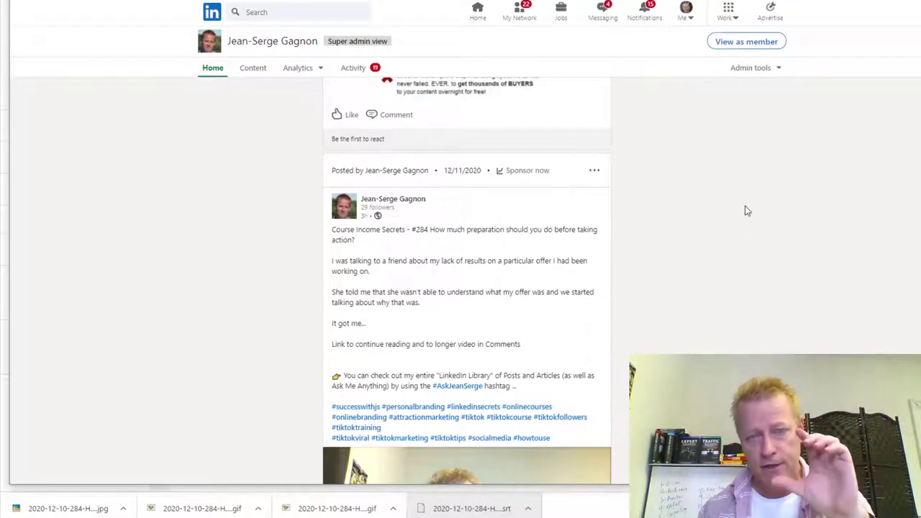
- Switch to the blog site and open the Course Income Secrets #279 post about posting 30 minutes videos every day
key(ctrl+Tab)
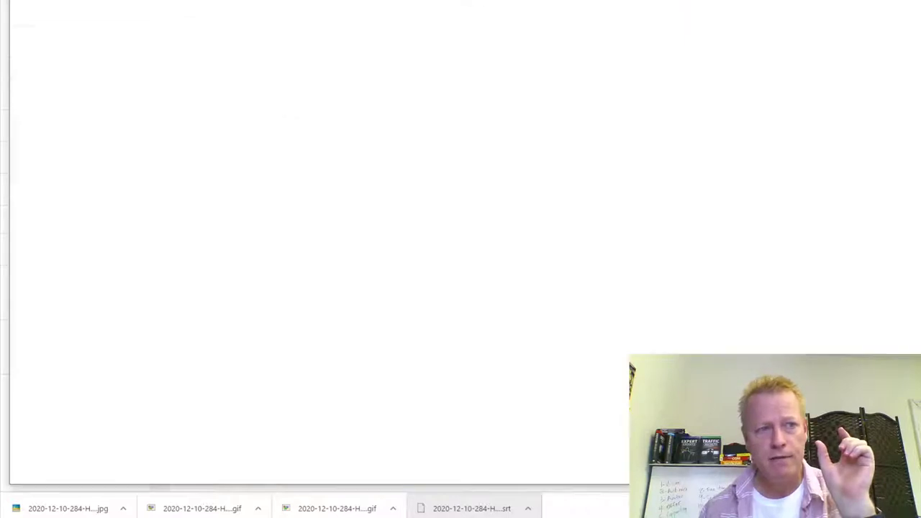
scroll(525, 316, down, 4)
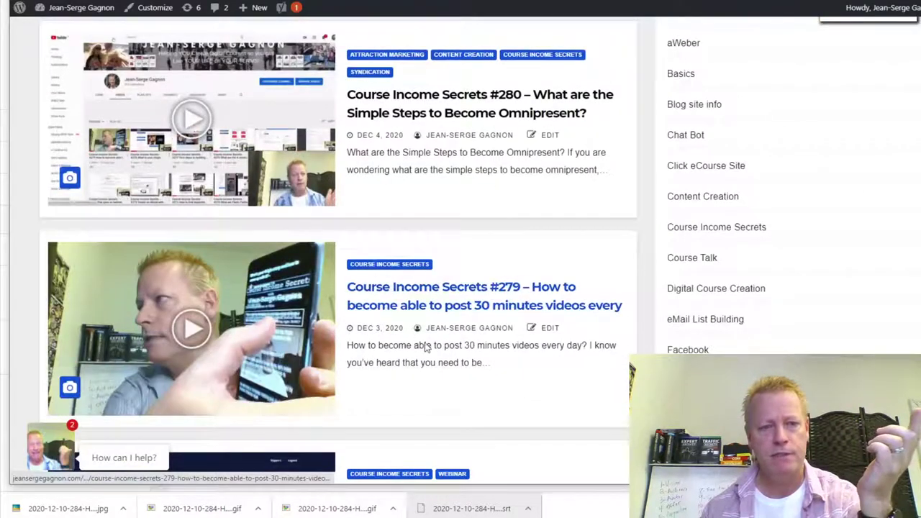
click(527, 291)
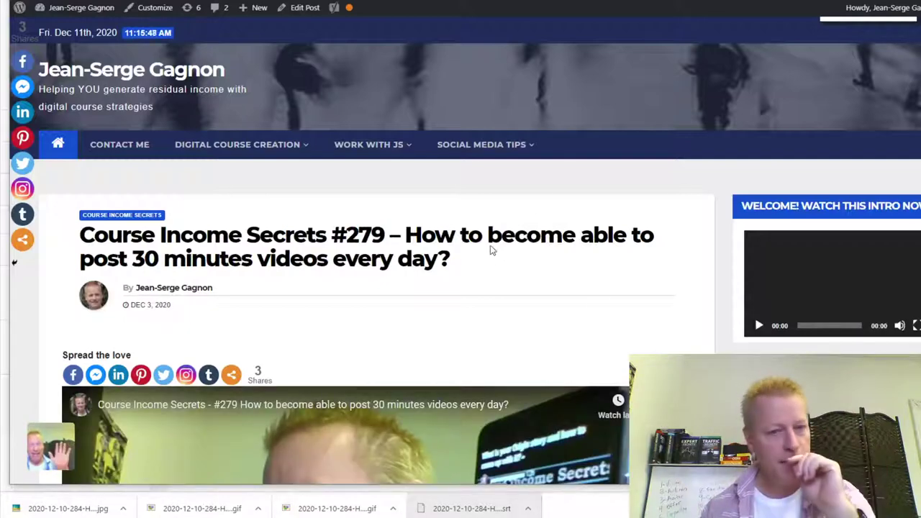
- Look over the #279 post's opening text and play its embedded YouTube video
scroll(483, 238, down, 3)
scroll(323, 333, down, 3)
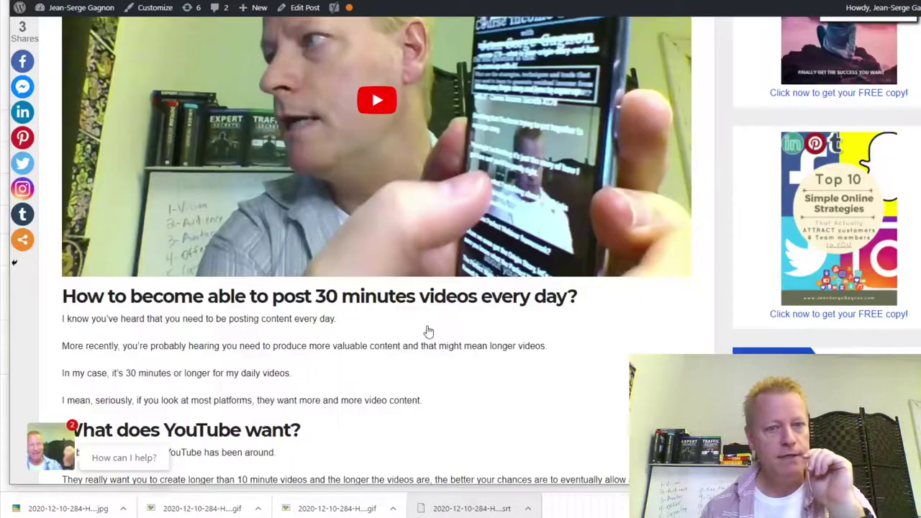
scroll(475, 170, up, 1)
scroll(491, 163, up, 2)
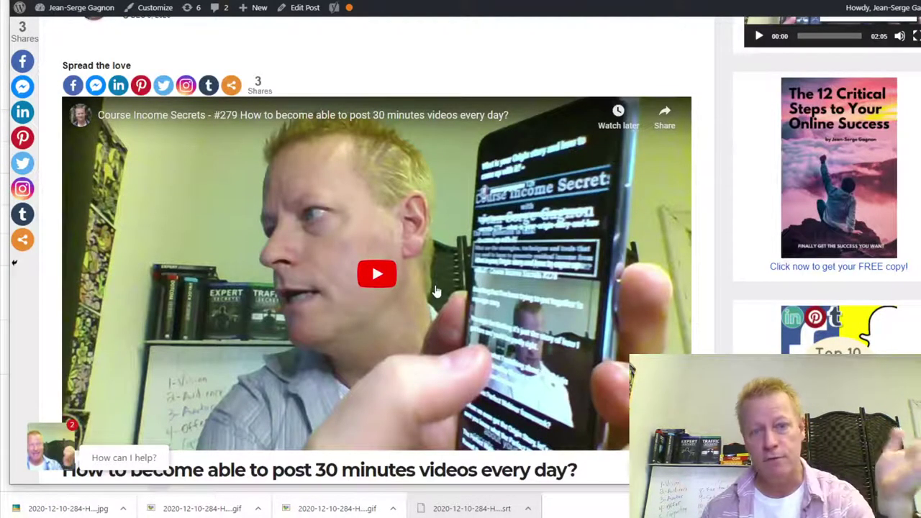
scroll(518, 295, down, 2)
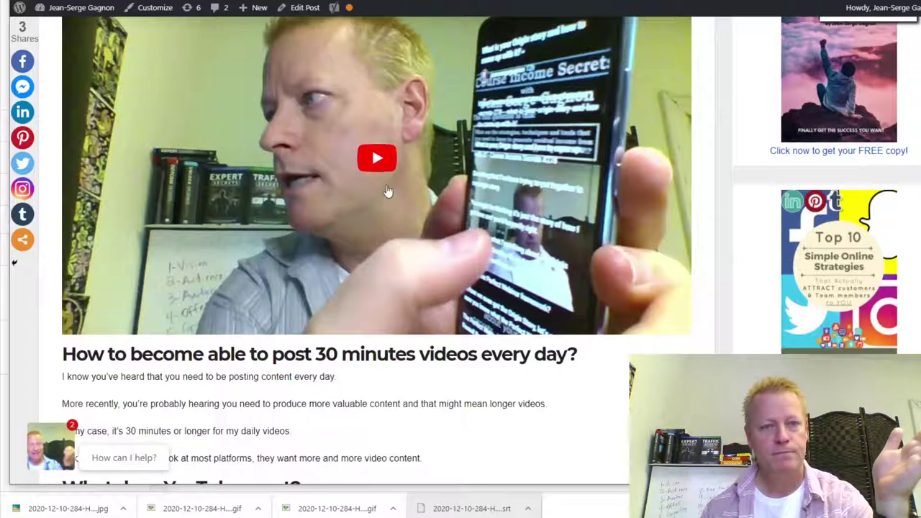
click(377, 160)
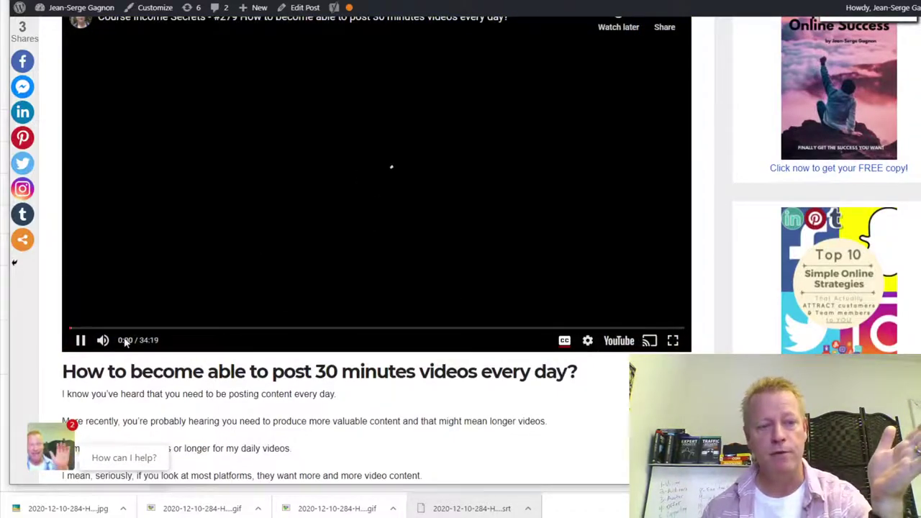
- Mute and pause the embedded YouTube video in the #279 blog post
click(103, 340)
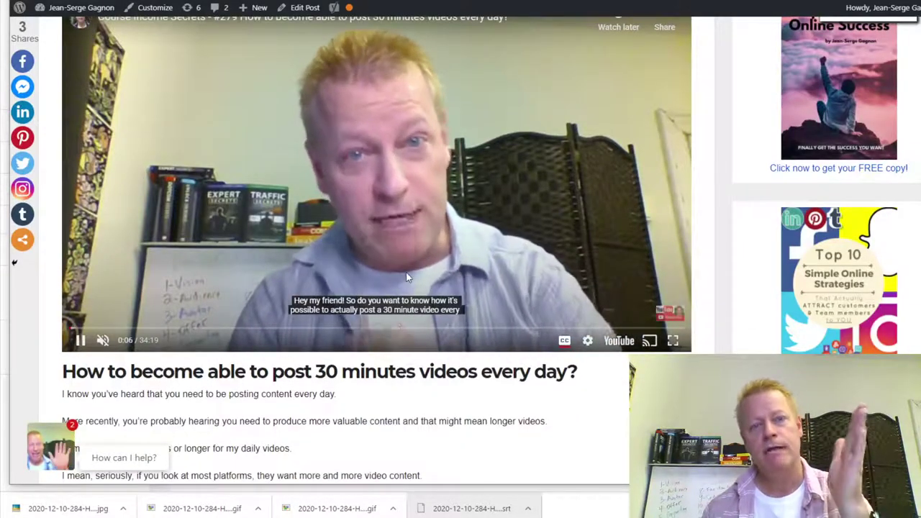
click(81, 340)
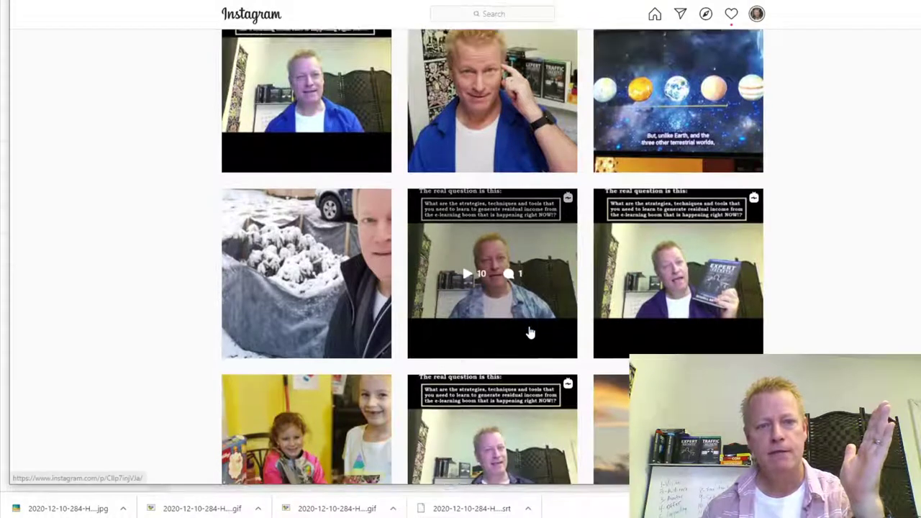
- Switch to the Instagram profile, view the #284 preview video post with its caption and blog link, and close it
scroll(530, 331, up, 2)
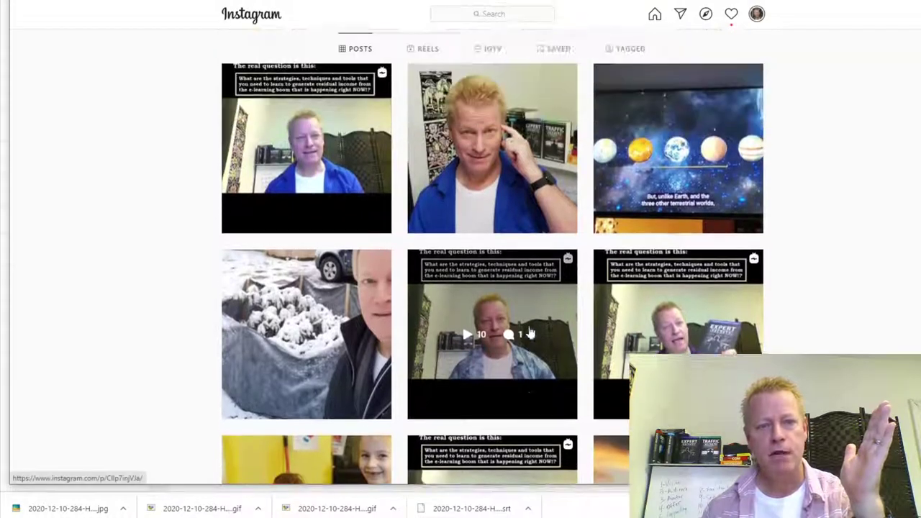
click(336, 223)
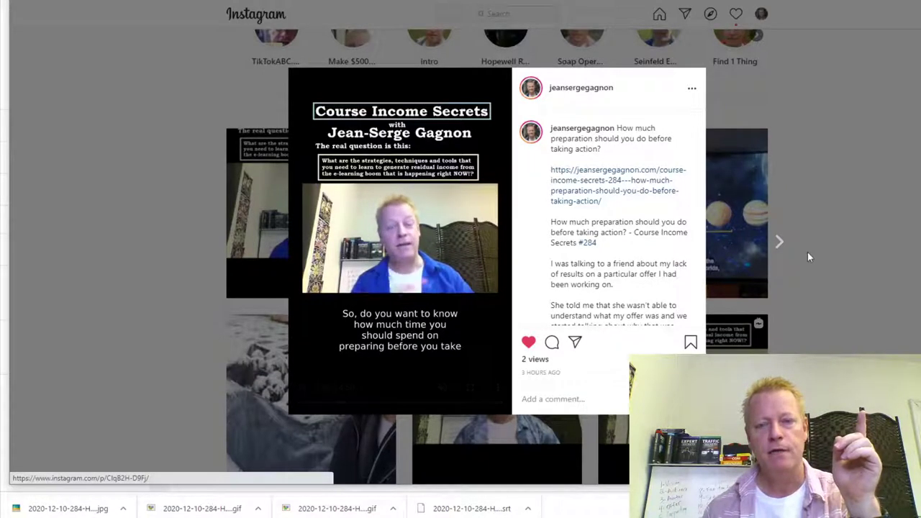
click(850, 173)
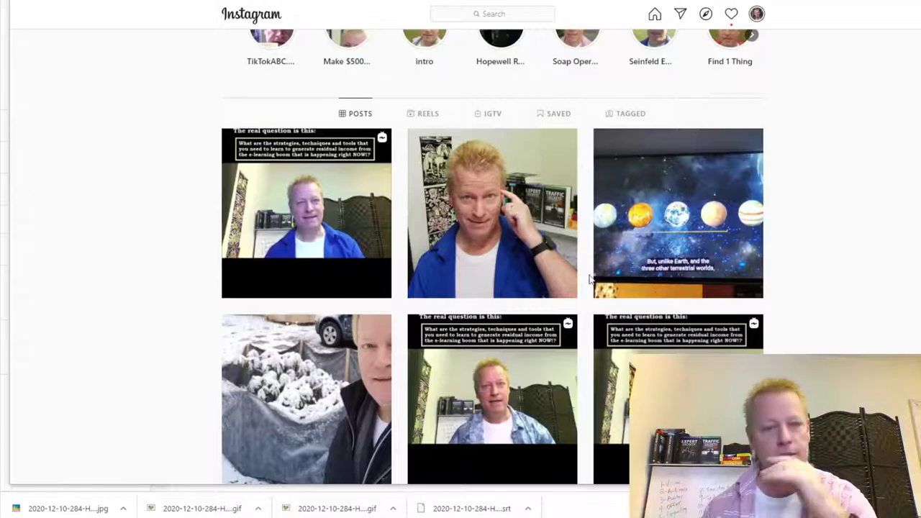
scroll(575, 252, up, 3)
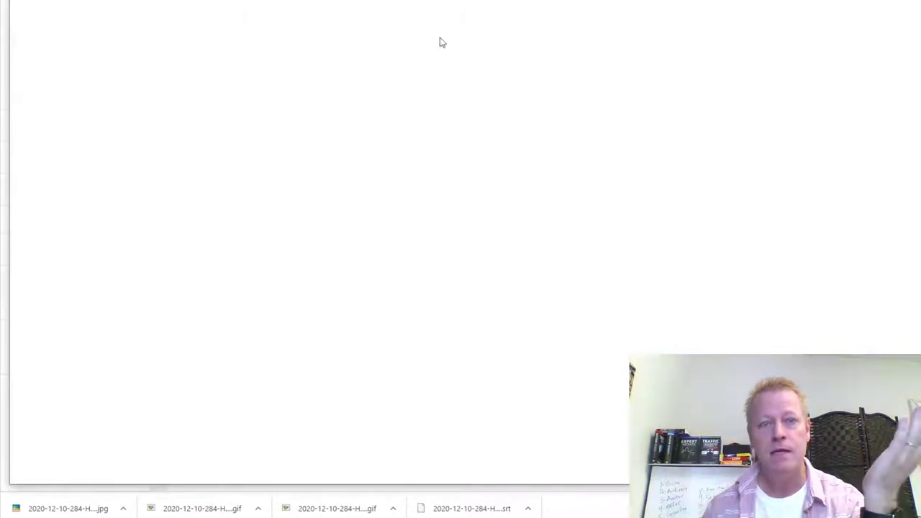
- Load the Click eCourse site in a new tab and open its About page in an incognito window
text(clicke)
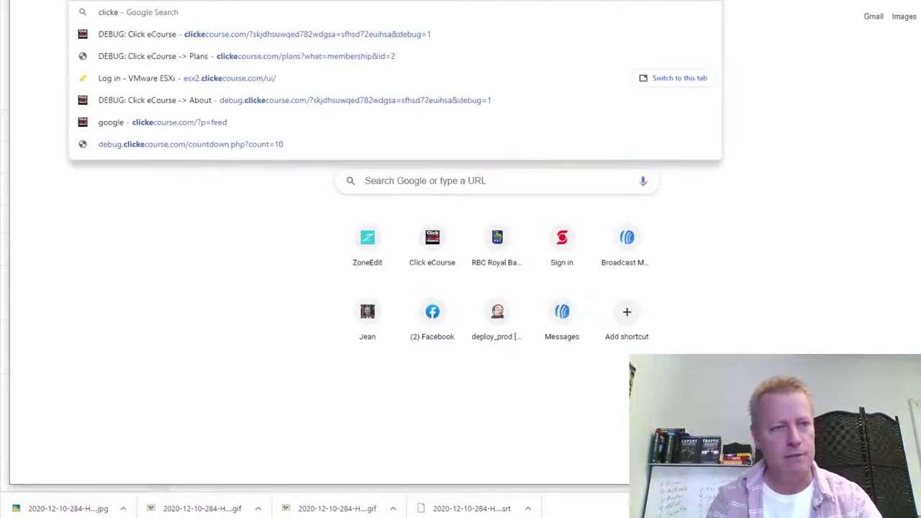
key(Return)
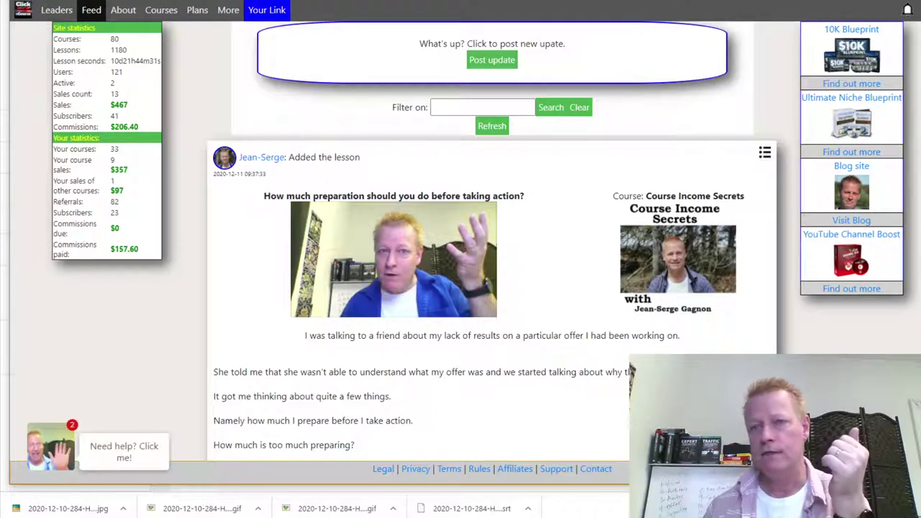
key(alt+f)
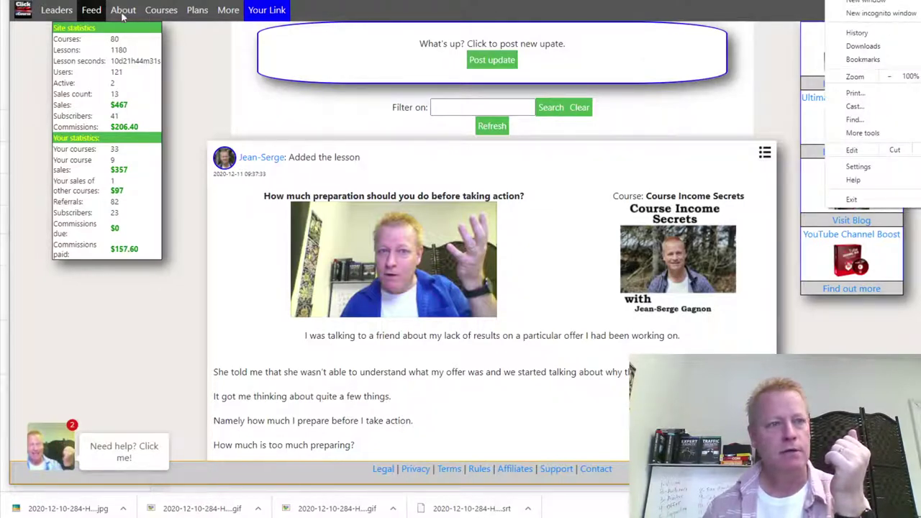
click(183, 70)
right_click(117, 10)
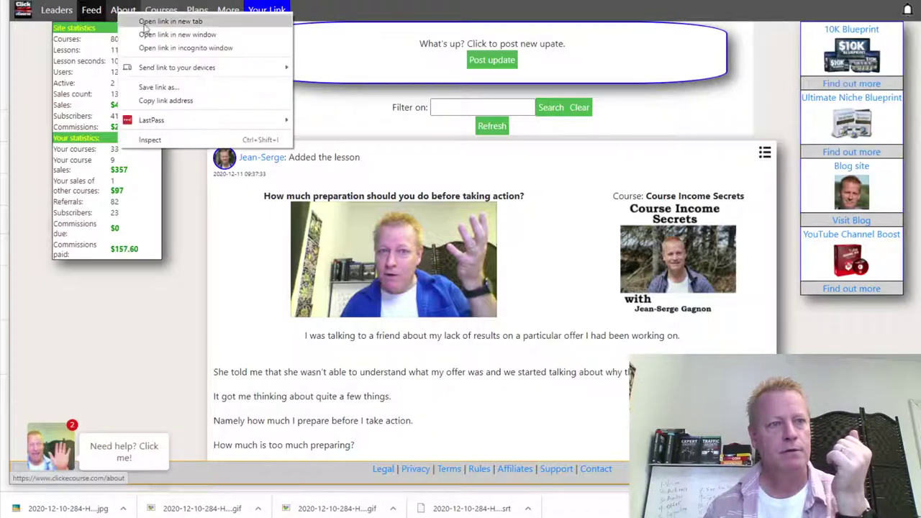
click(165, 46)
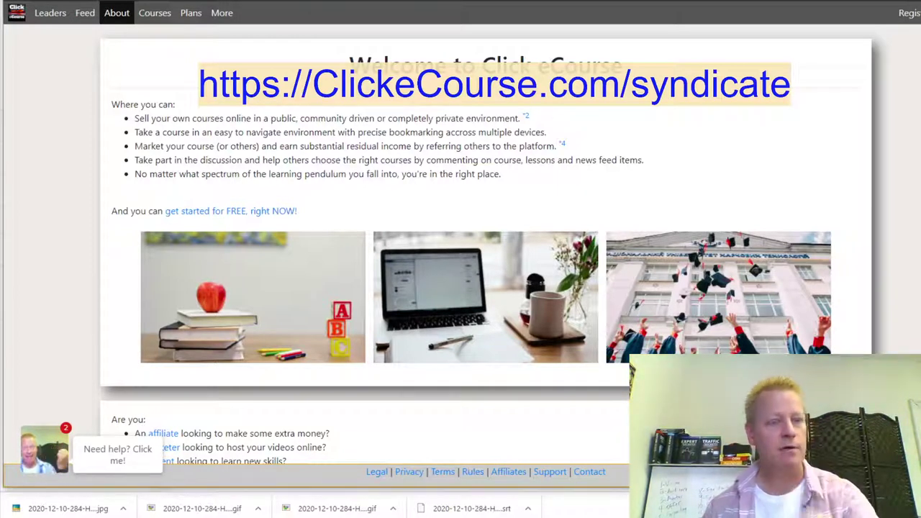
key(ctrl+l)
text(https://www.clickecourse.com/syndicate)
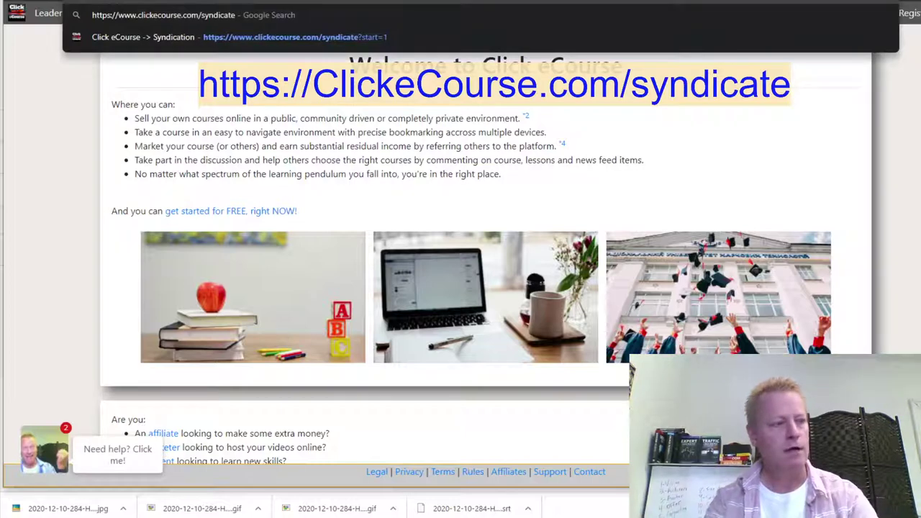
key(Return)
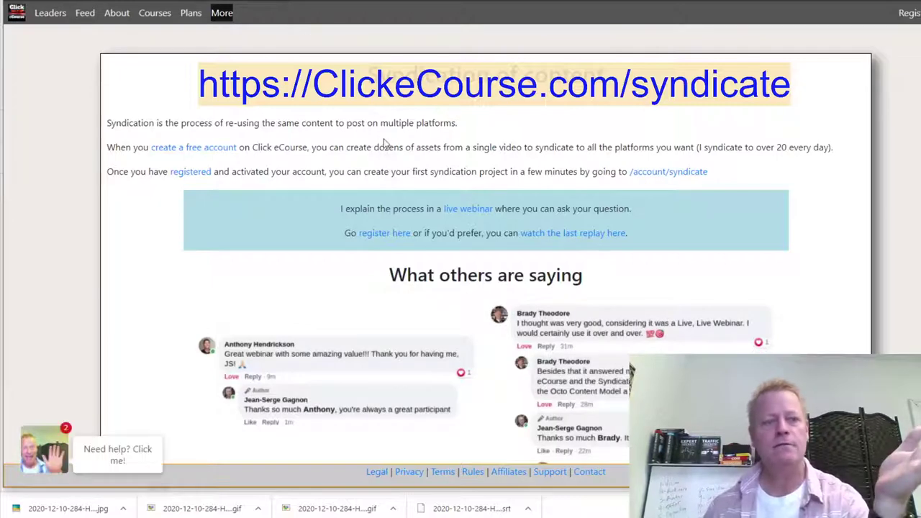
scroll(385, 144, down, 7)
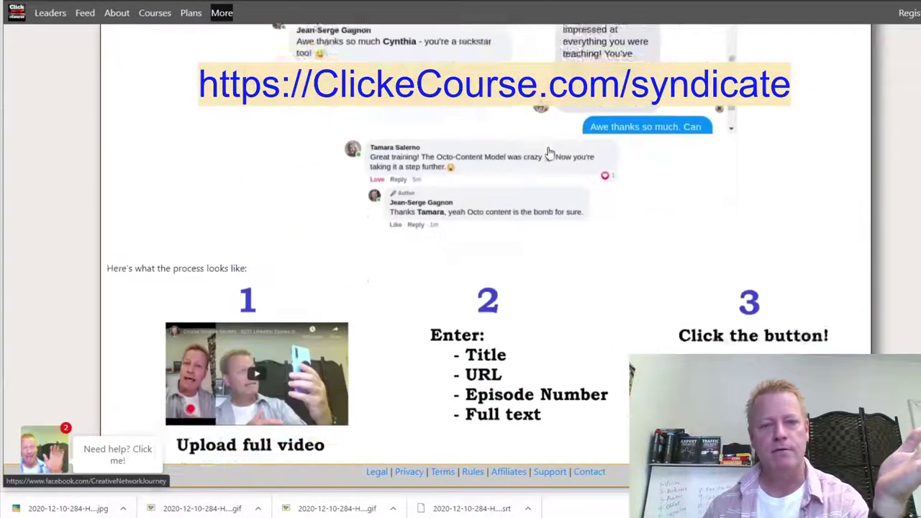
scroll(548, 150, down, 10)
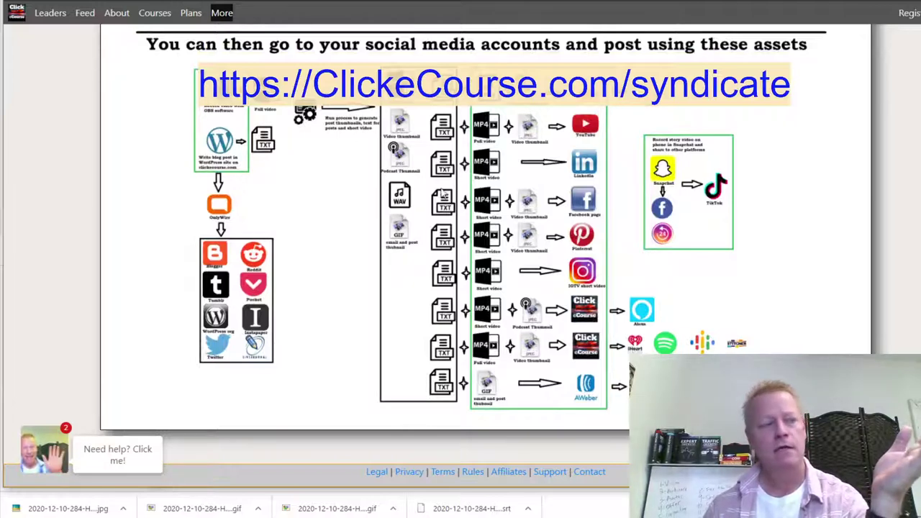
scroll(324, 129, up, 4)
scroll(379, 162, up, 15)
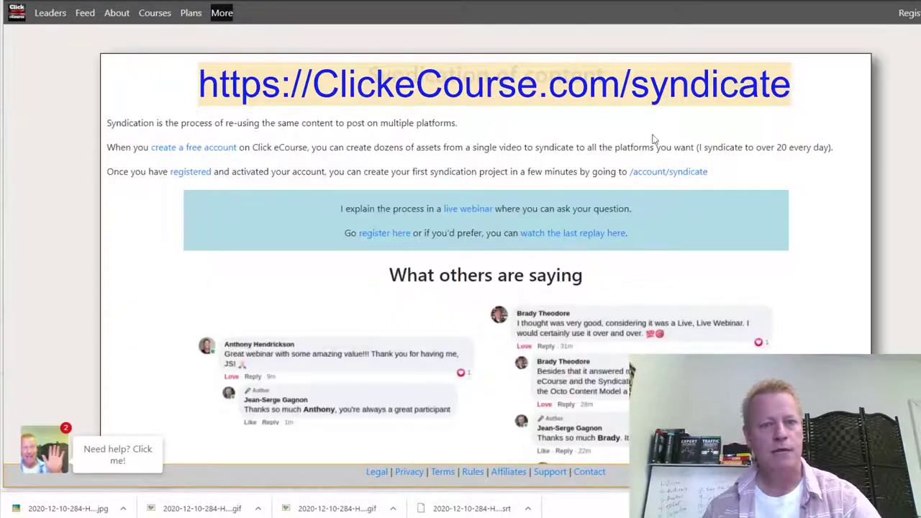
- Return to the signed-in Click eCourse window, open Video Syndication and select the Course Income Secrets series
key(alt+Tab)
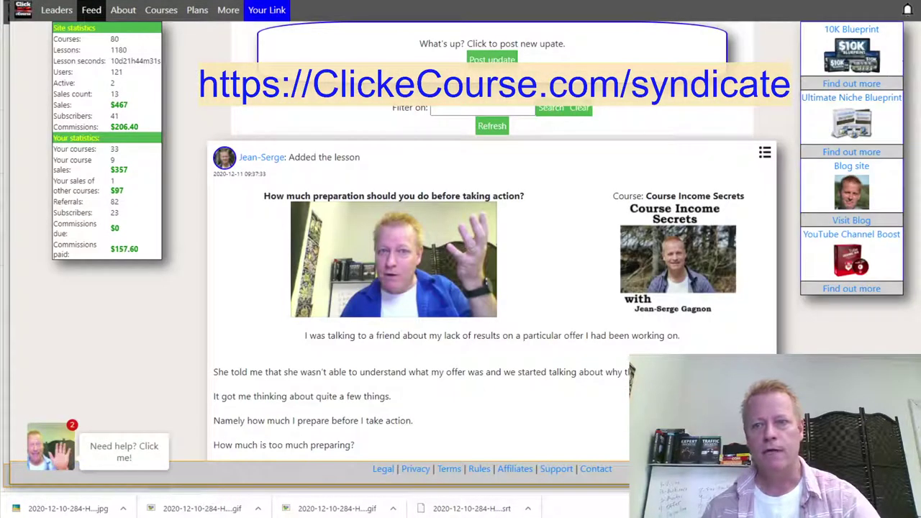
click(907, 9)
click(843, 154)
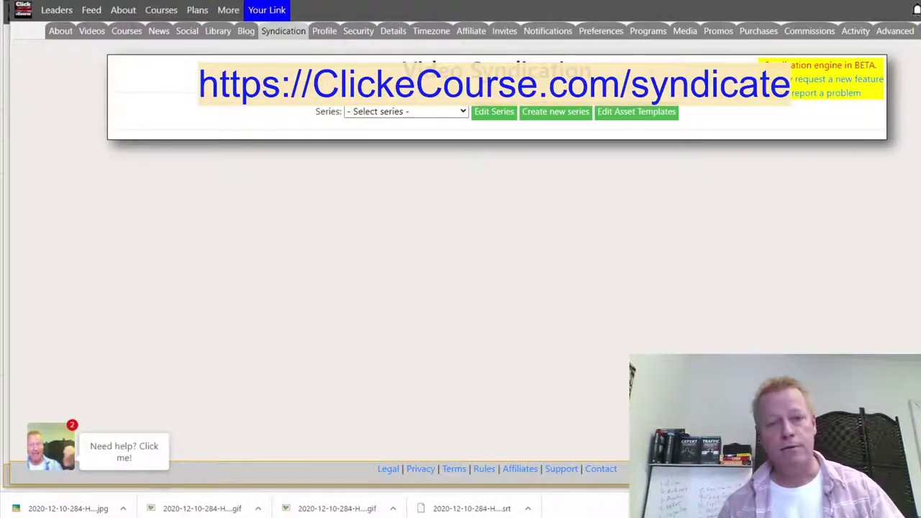
click(463, 113)
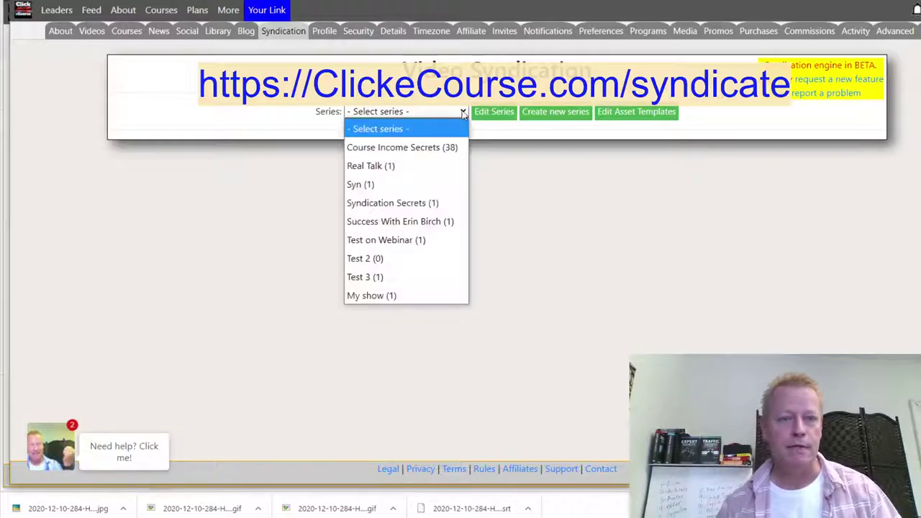
click(415, 147)
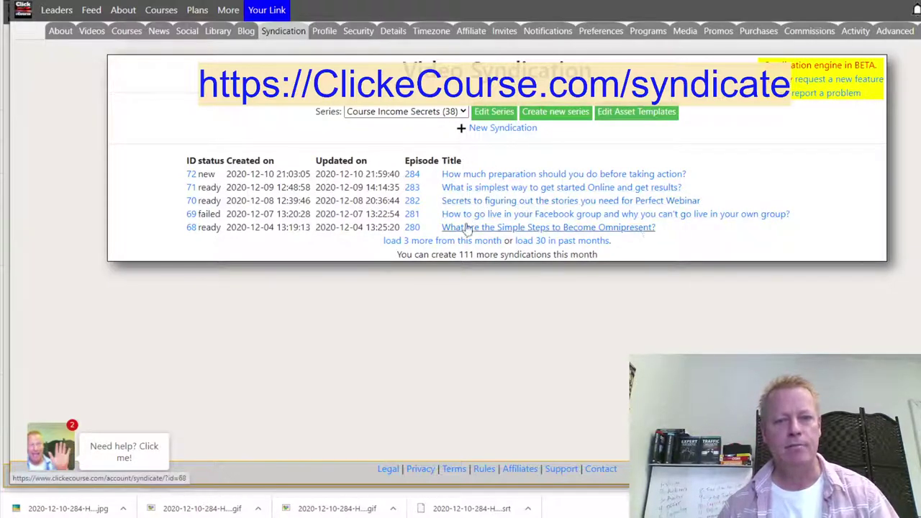
- Open the episode 281 syndication and look through its list of generated assets
click(521, 214)
scroll(706, 252, down, 2)
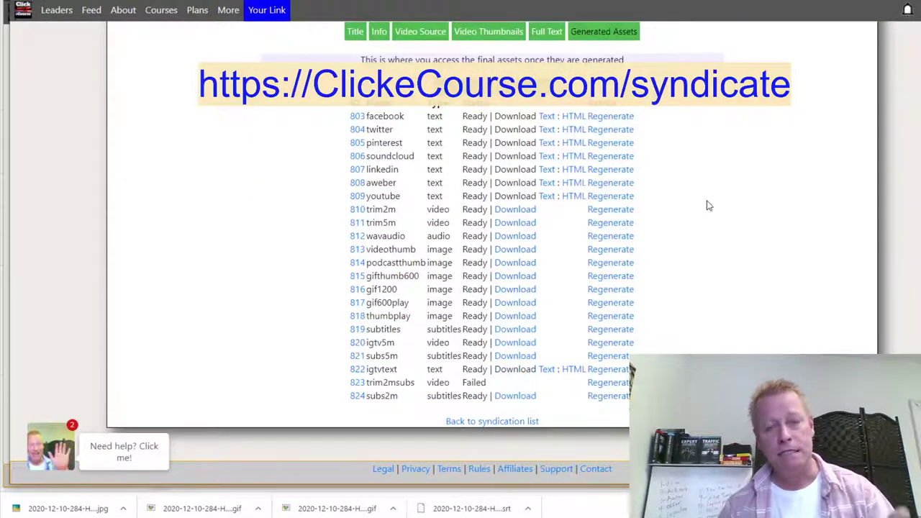
scroll(709, 205, up, 2)
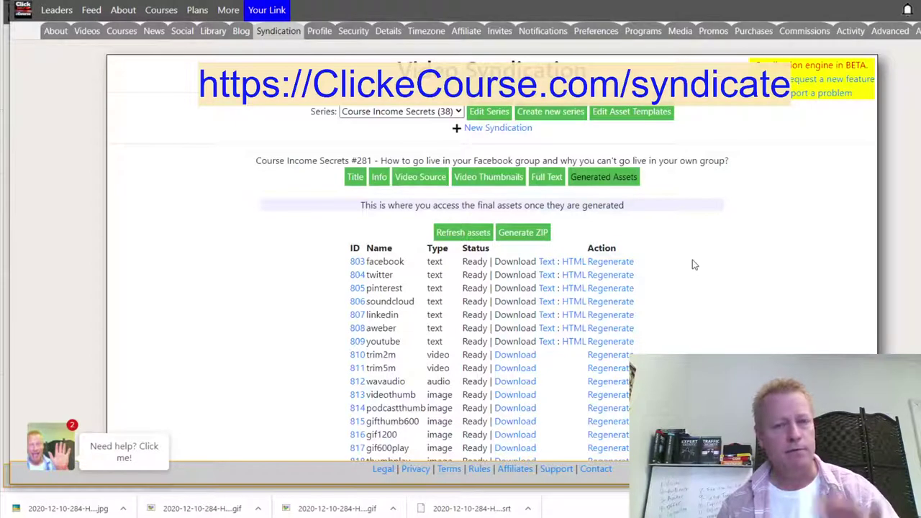
scroll(727, 329, down, 2)
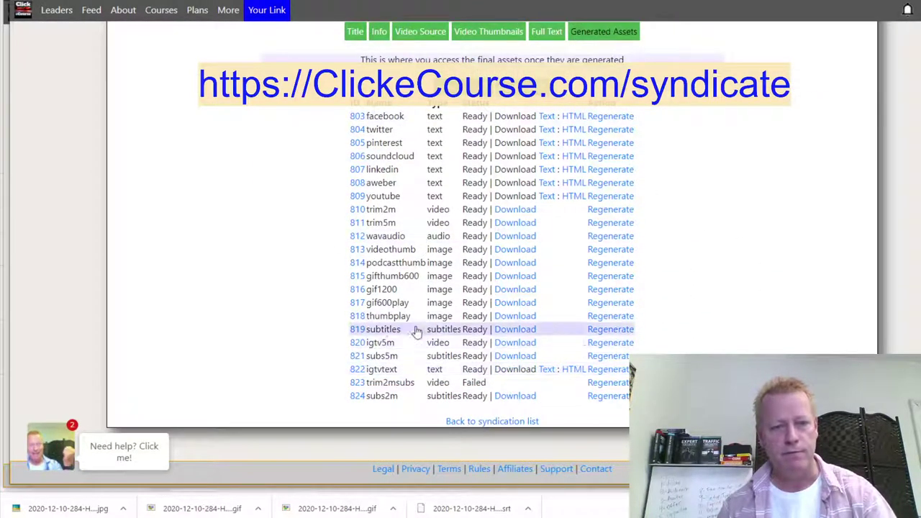
- View the episode's thumbplay and podcastthumb images, zoom in on the podcast thumbnail, and return to the asset list
click(500, 316)
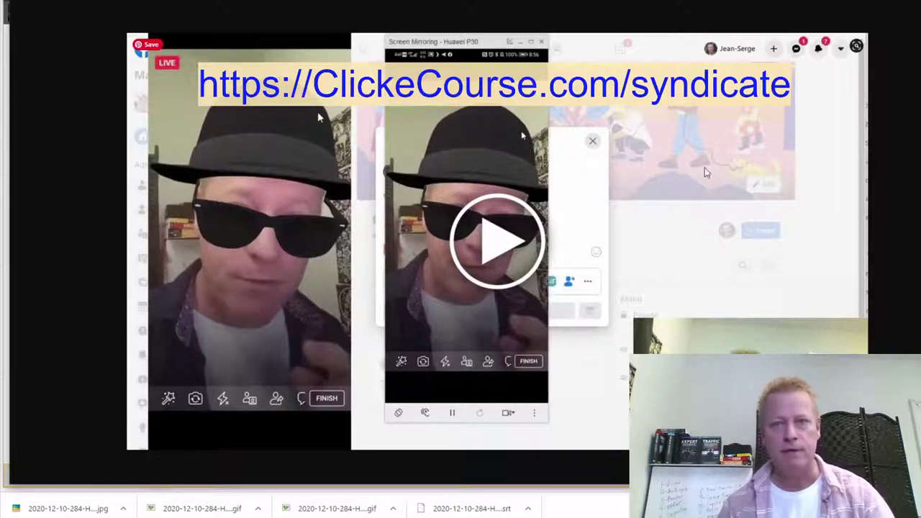
key(alt+Left)
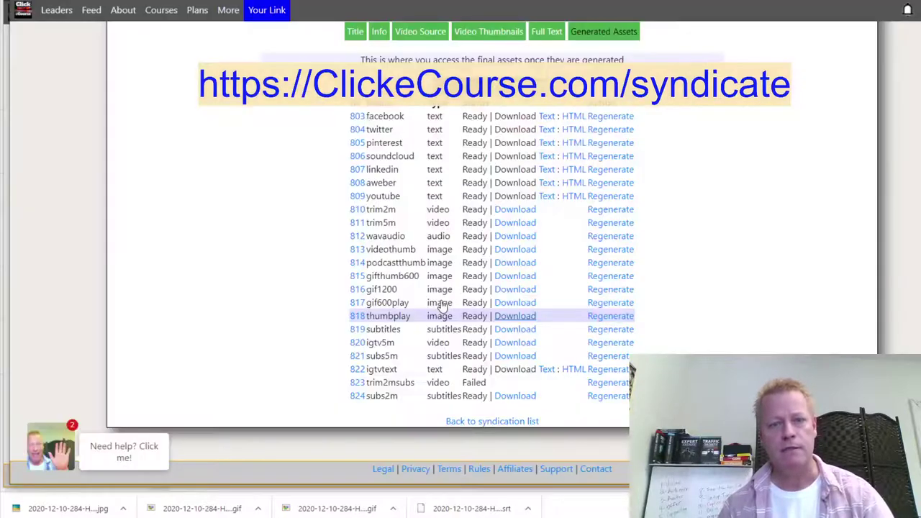
click(524, 263)
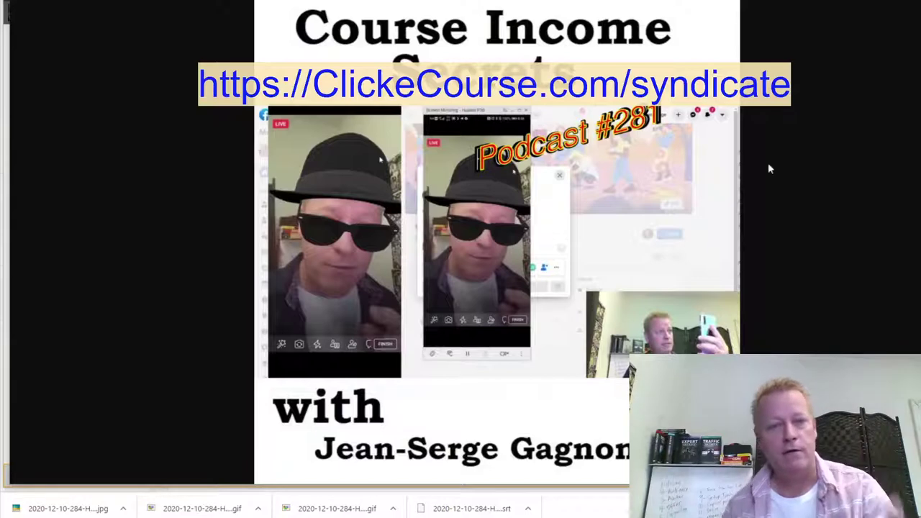
scroll(770, 169, up, 1)
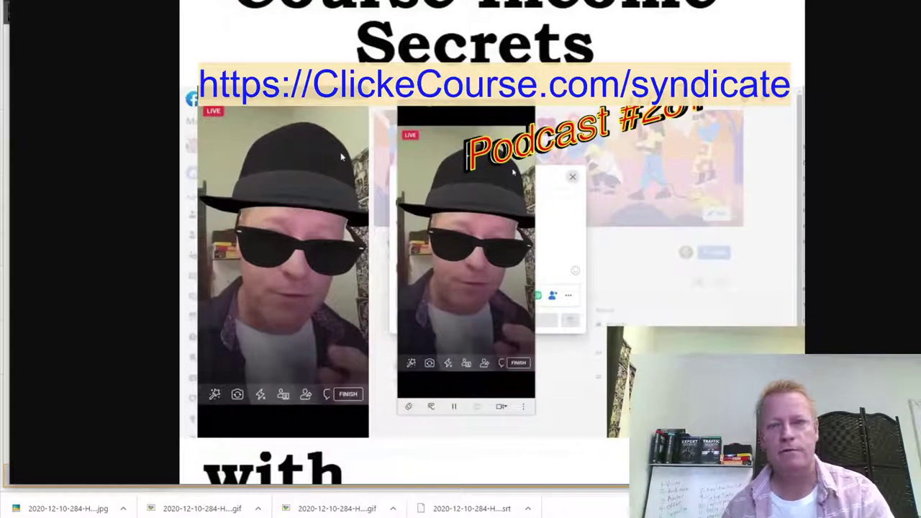
key(ctrl+w)
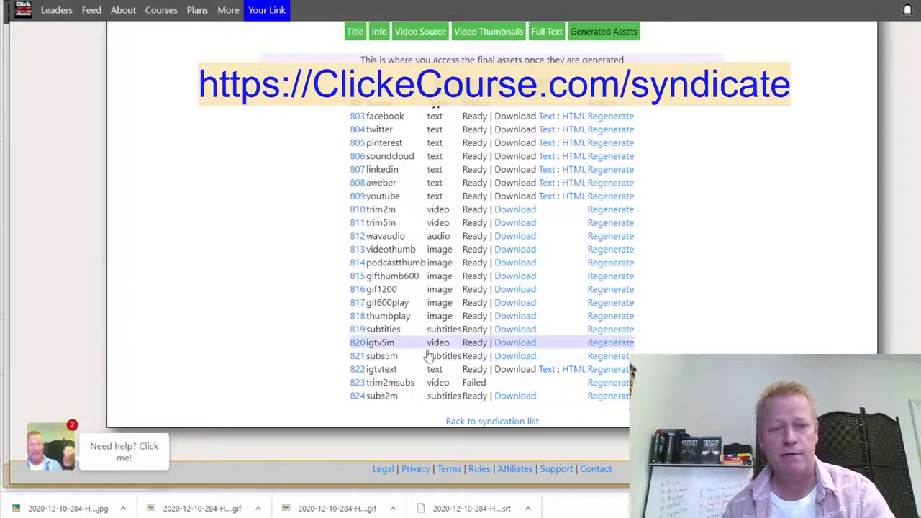
- Play the generated igtv5m captioned video and return to the asset list
click(515, 355)
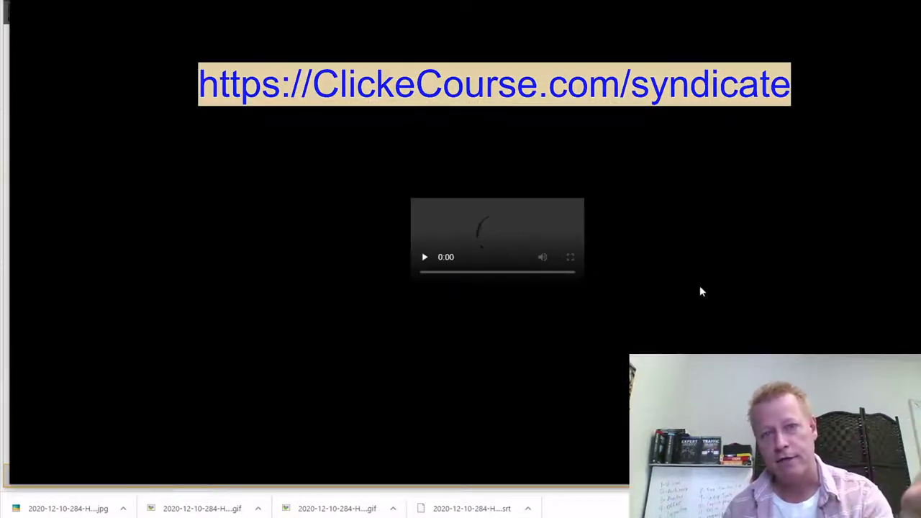
click(563, 456)
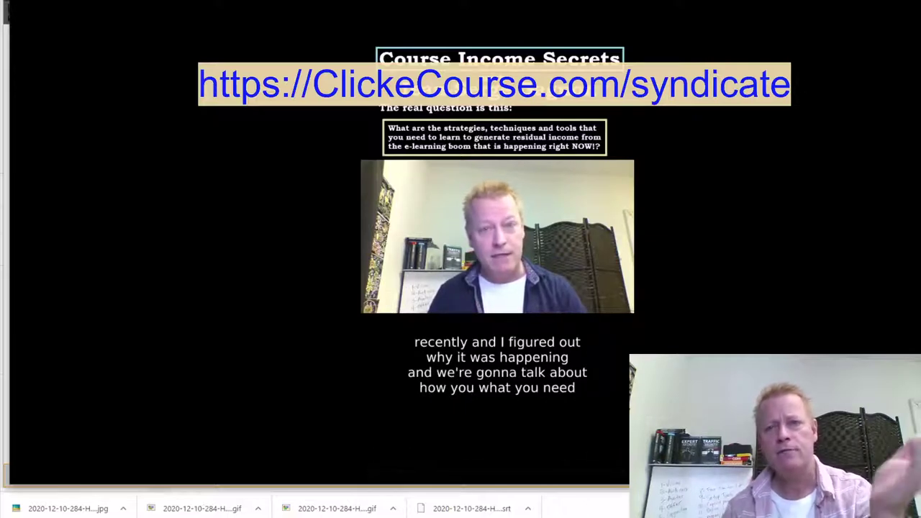
click(716, 163)
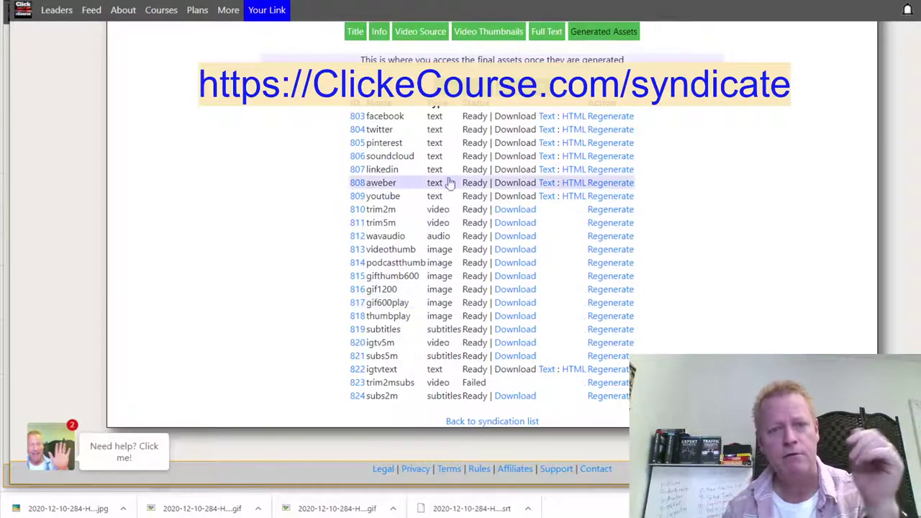
- View the aweber email text, highlight part of its body, and return to the asset list
click(547, 185)
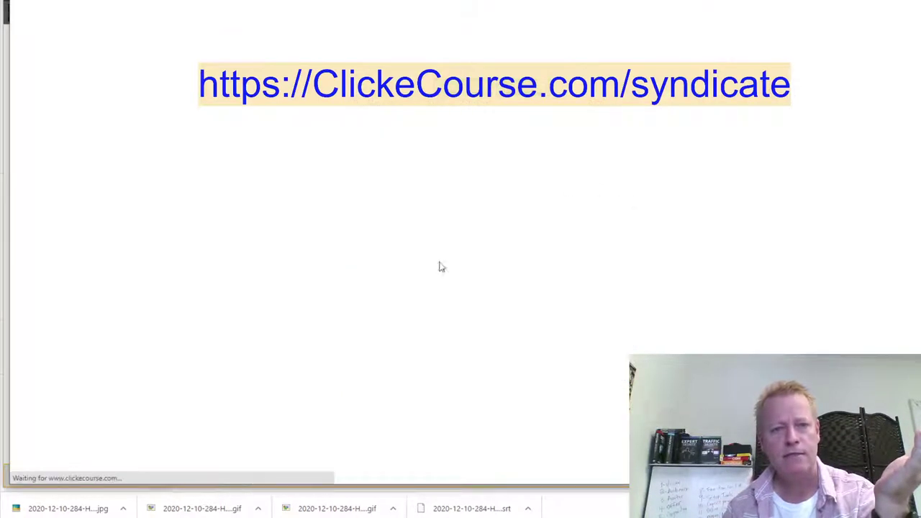
scroll(184, 207, down, 3)
drag(305, 360, 237, 92)
scroll(236, 144, up, 3)
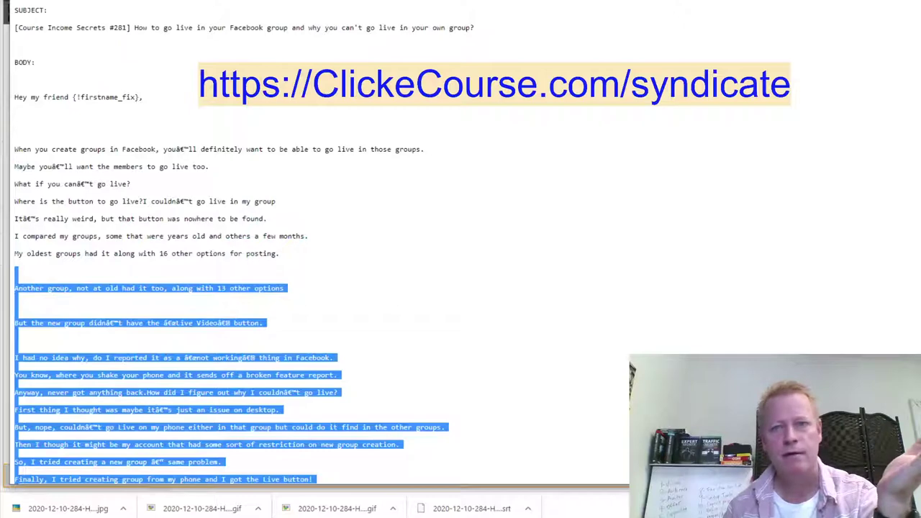
key(alt+Left)
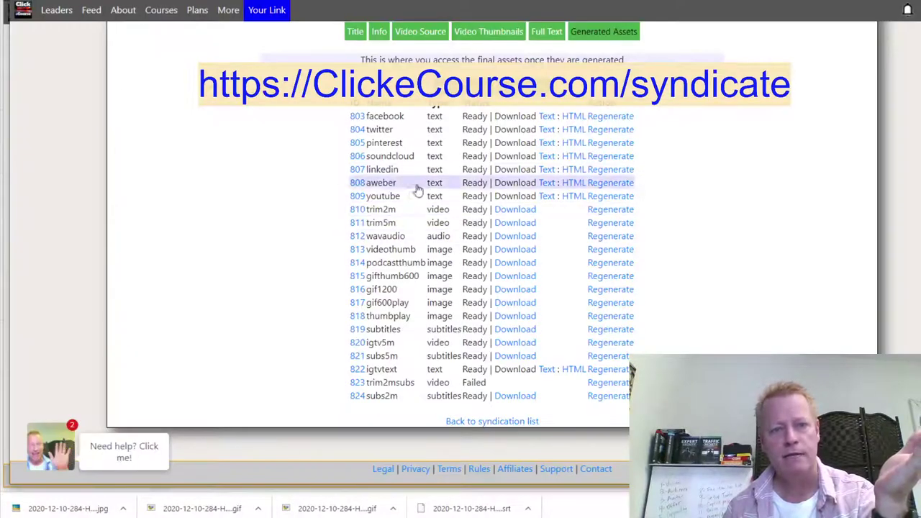
- View the soundcloud text asset, highlight its title, the READ MORE line and the episode link, and return to the asset list
click(545, 156)
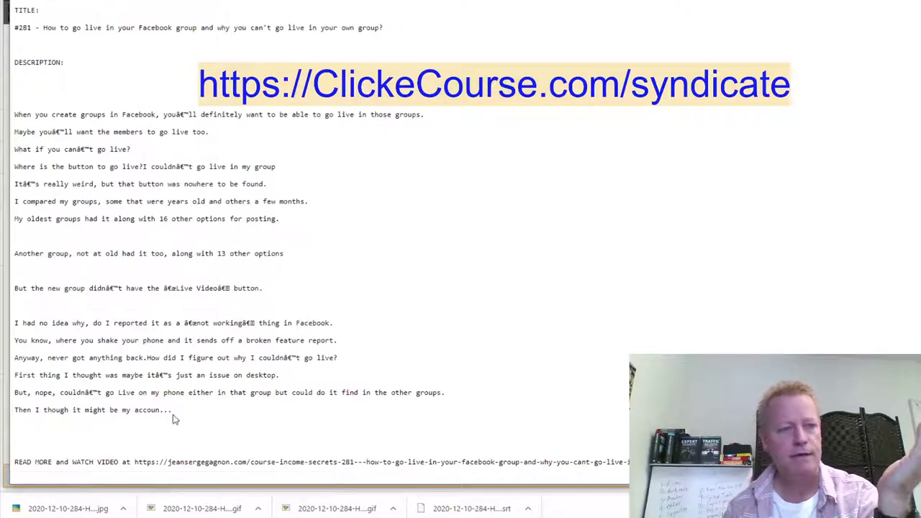
drag(178, 412, 34, 128)
drag(14, 27, 284, 27)
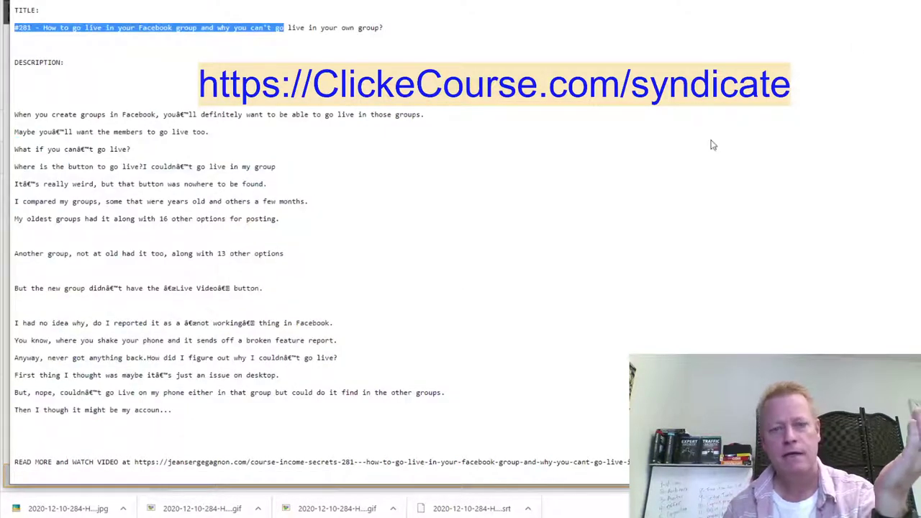
click(135, 462)
key(shift+Home)
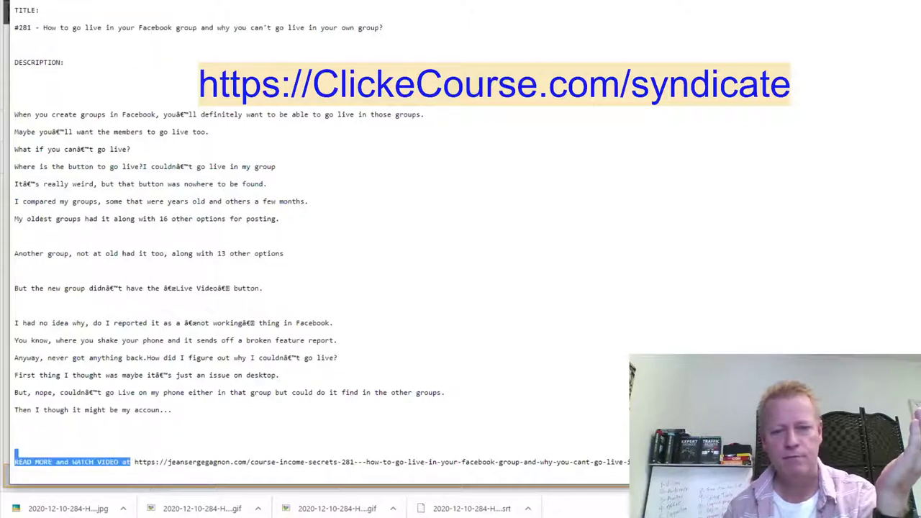
key(shift+End)
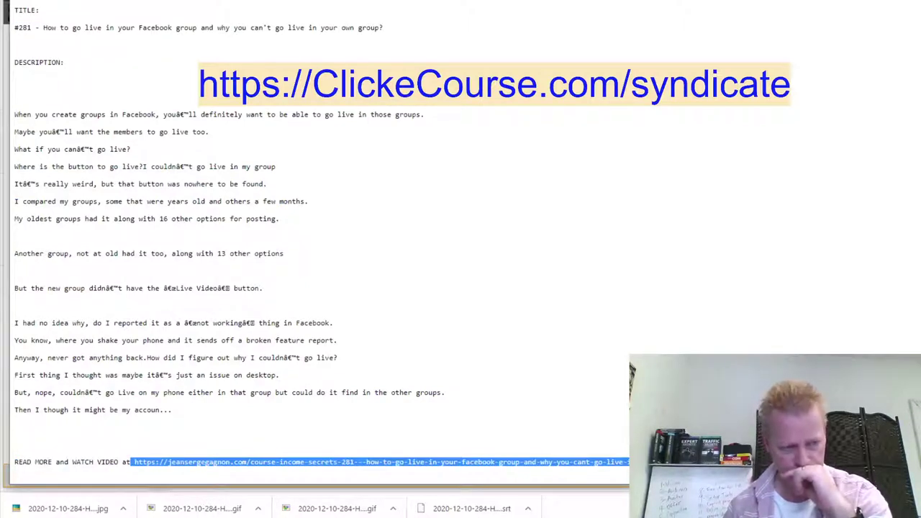
click(757, 58)
key(ctrl+w)
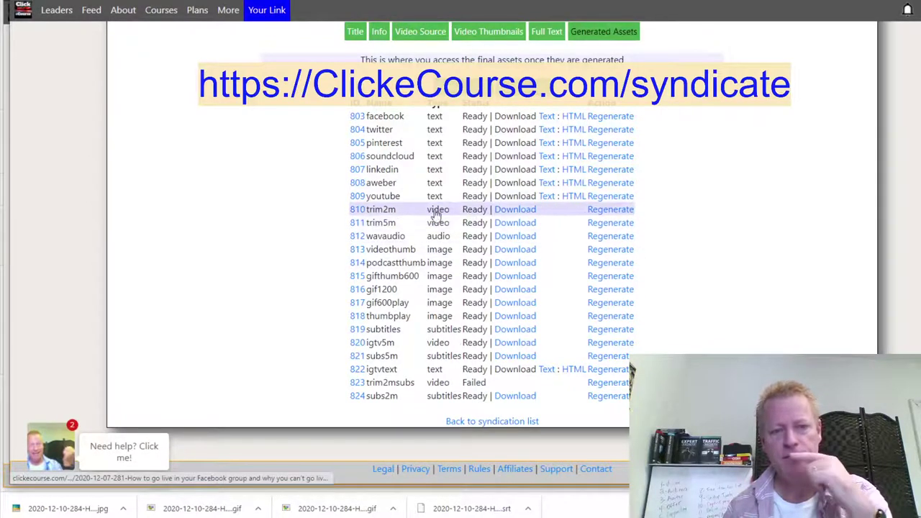
- Play the trim2m video, skip to its closing card, and view the subs2m subtitles before returning to the asset list
click(611, 211)
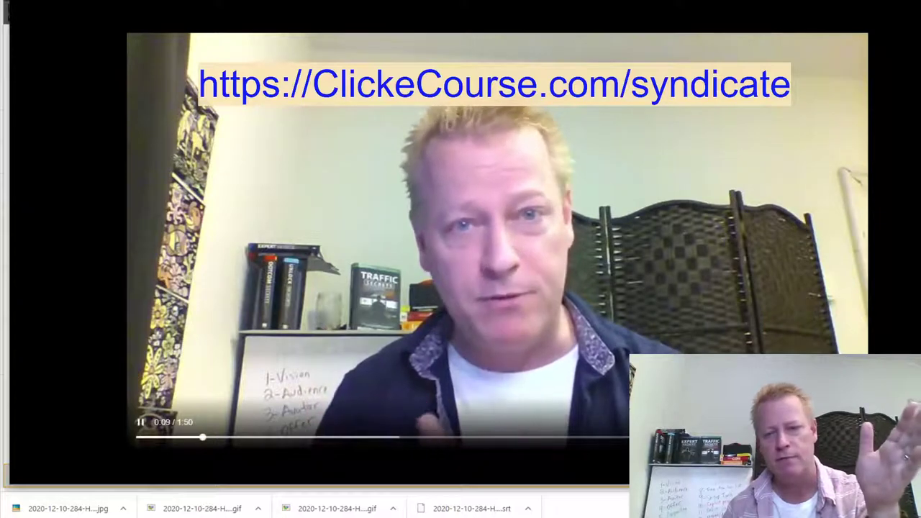
click(589, 436)
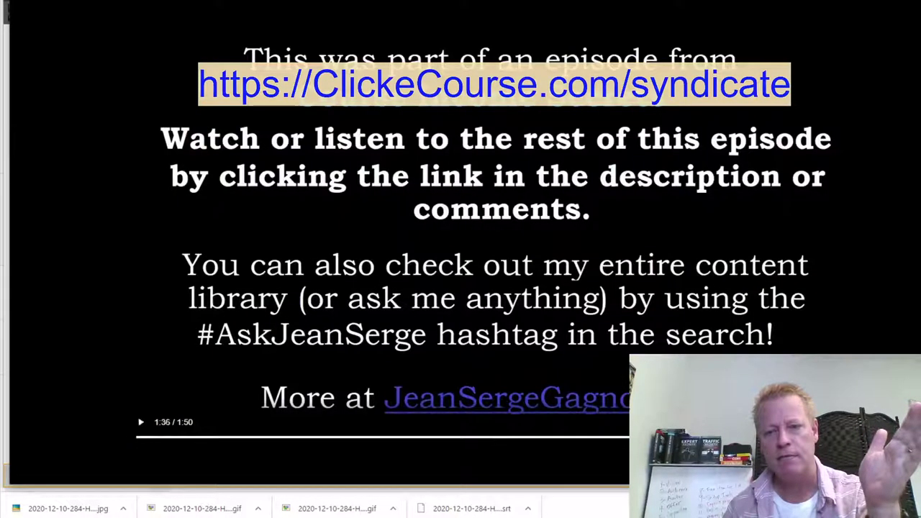
click(506, 213)
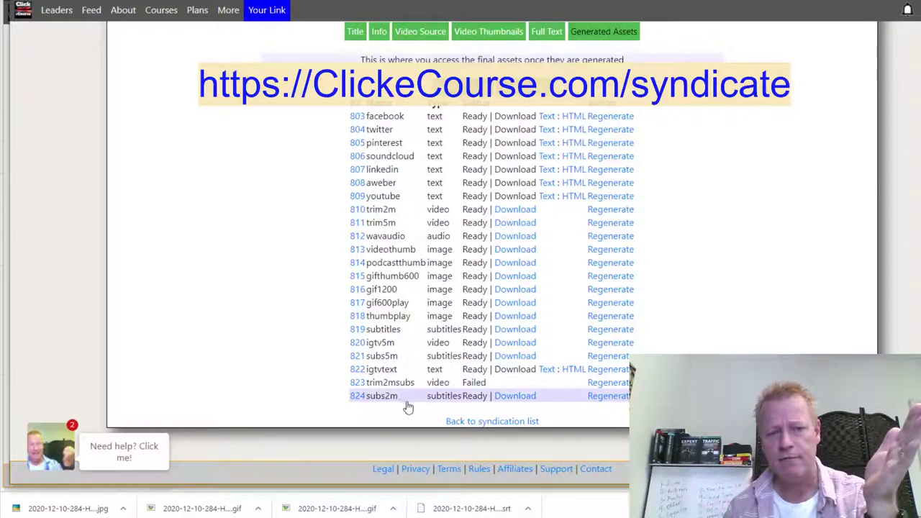
click(515, 396)
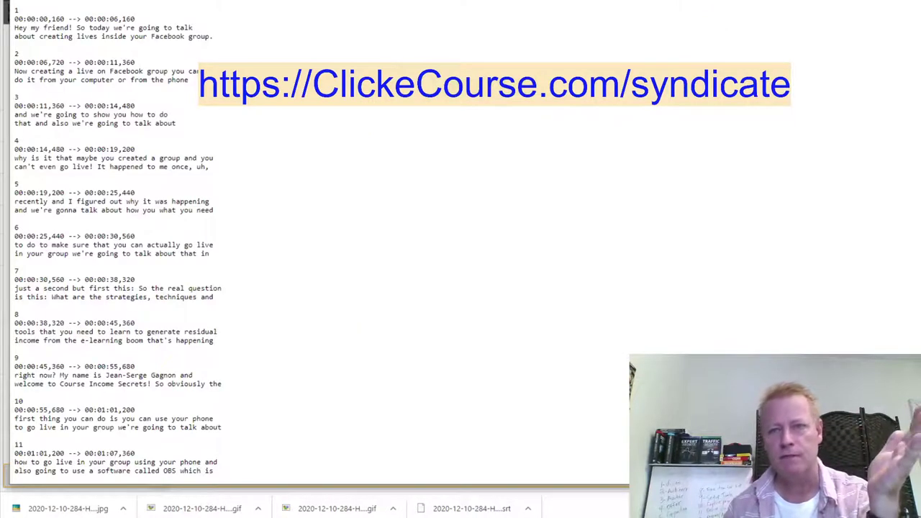
key(alt+Left)
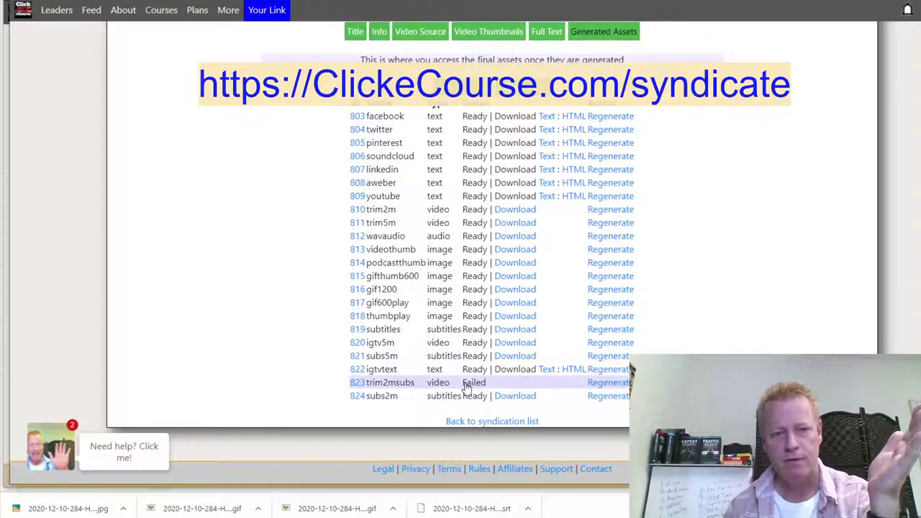
- Regenerate the failed trim2msubs video and return to the start of the episode's asset page
click(605, 383)
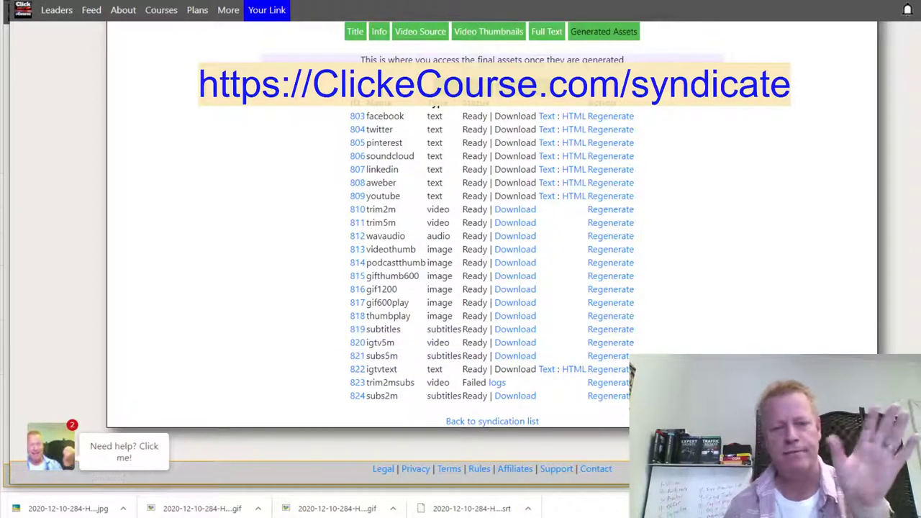
scroll(647, 302, up, 2)
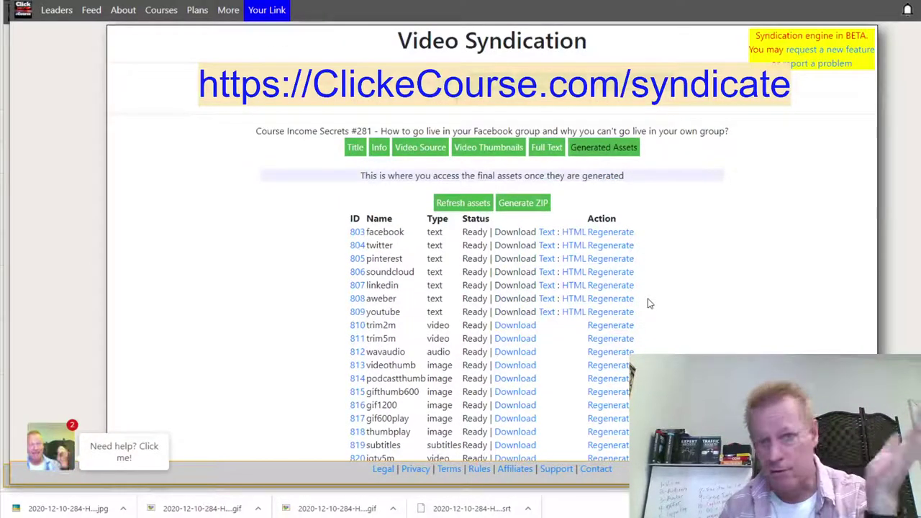
scroll(651, 303, up, 1)
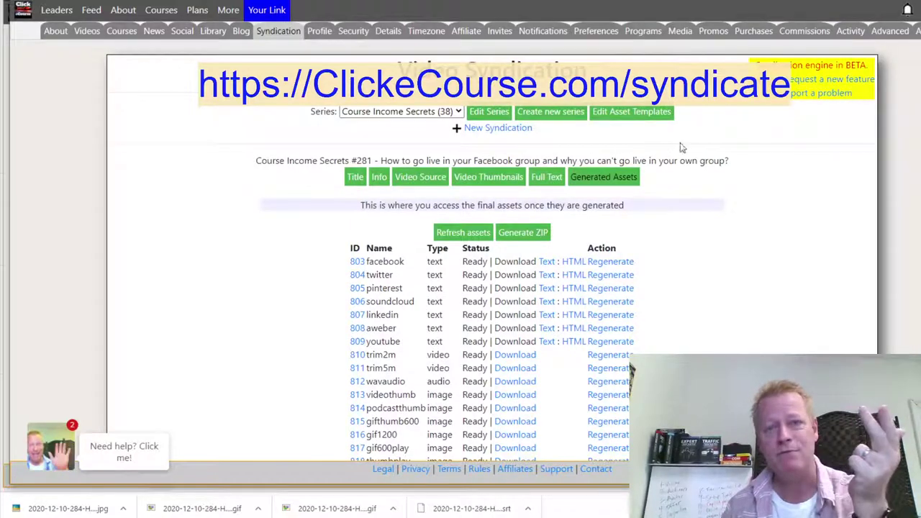
- Switch to the Syndication of content page and examine its platform diagram, three-step process and testimonials
key(alt+Tab)
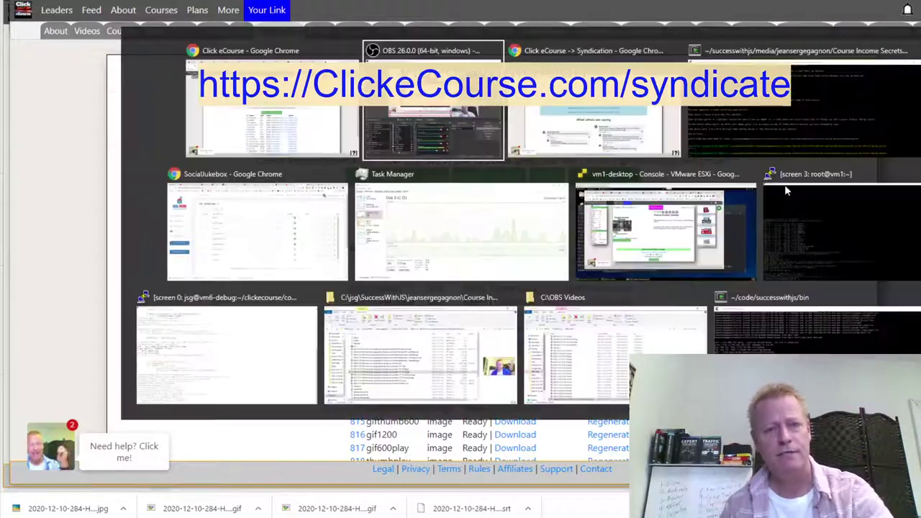
key(alt+Tab)
key(alt+Tab)
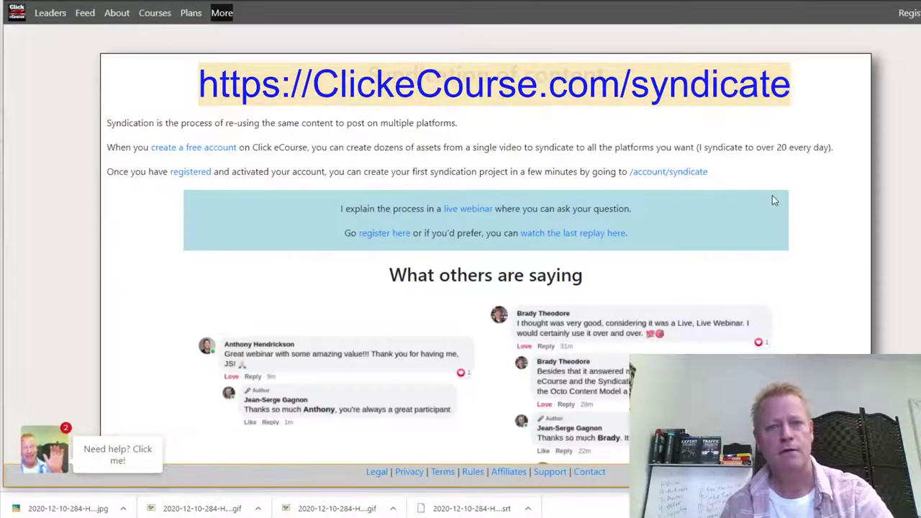
scroll(588, 262, down, 20)
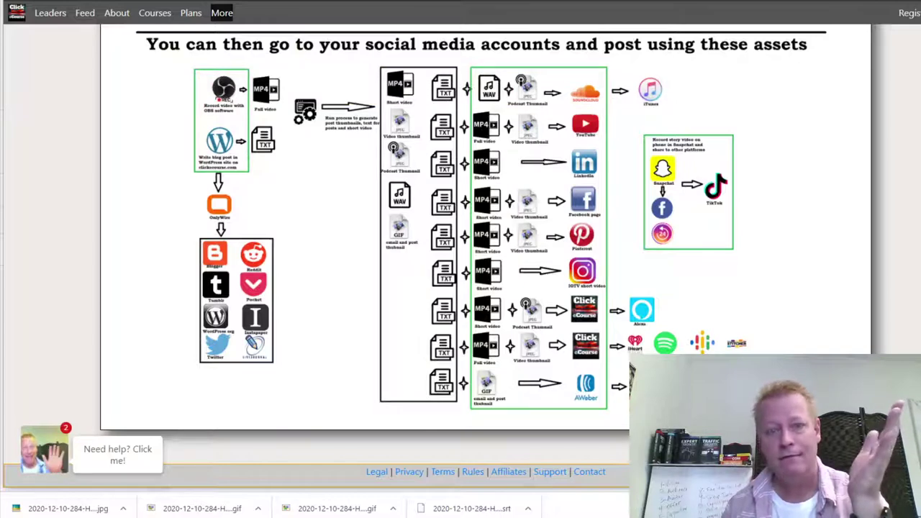
scroll(769, 255, up, 10)
scroll(770, 255, up, 1)
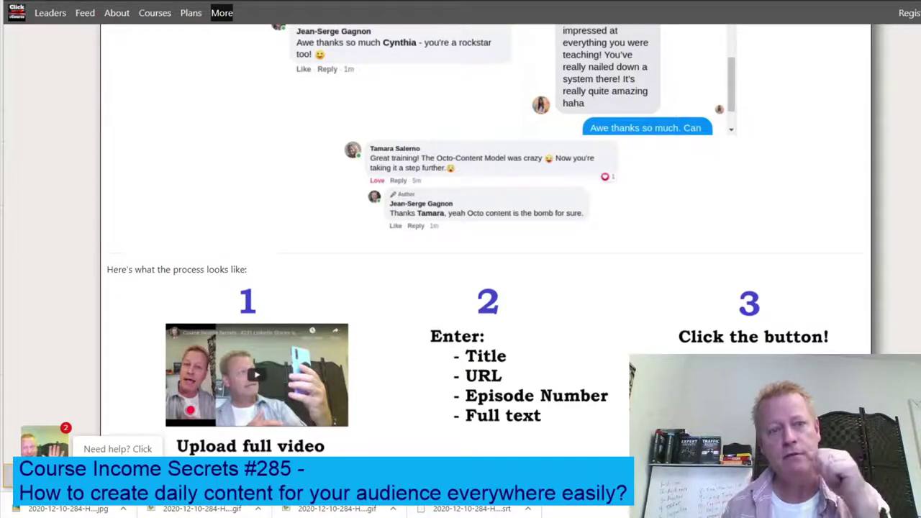
scroll(699, 273, up, 3)
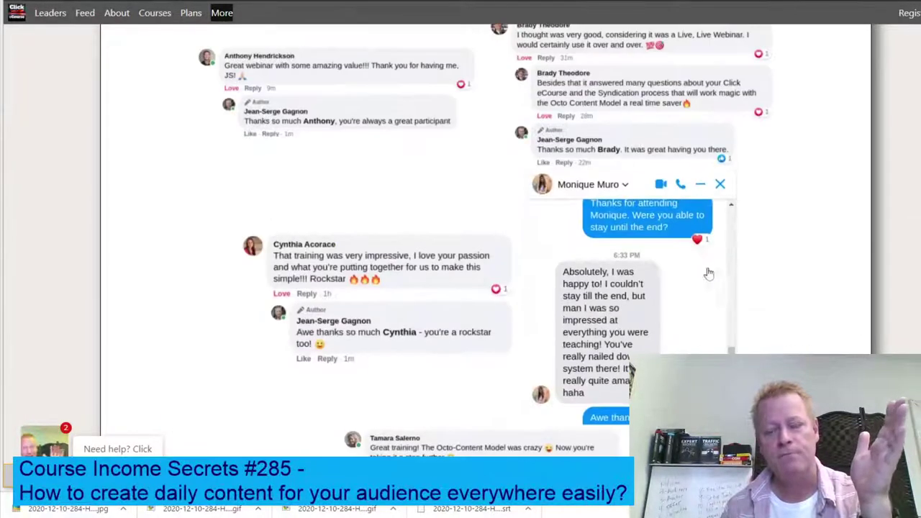
scroll(763, 263, down, 3)
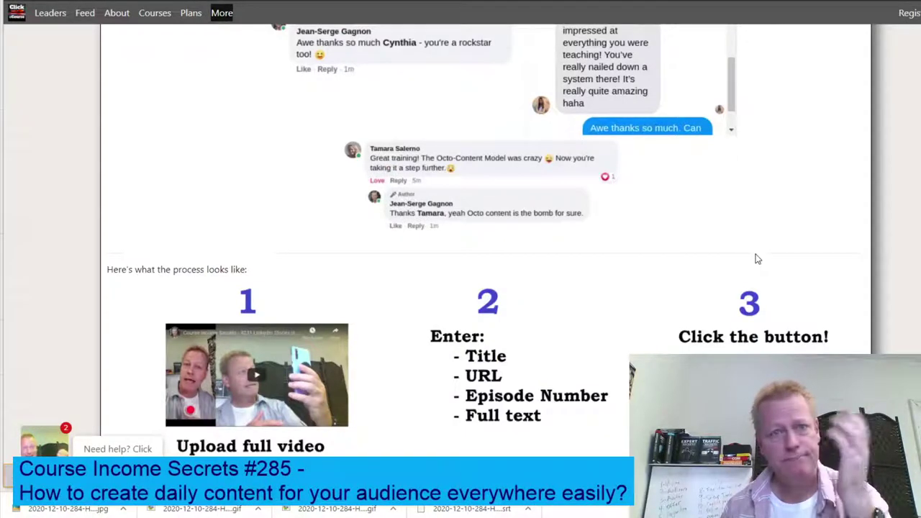
scroll(757, 259, up, 5)
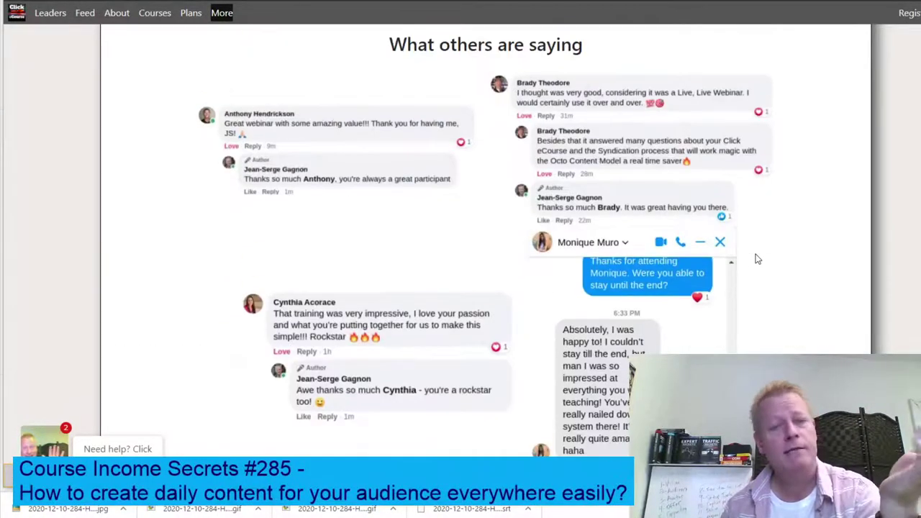
scroll(757, 259, up, 3)
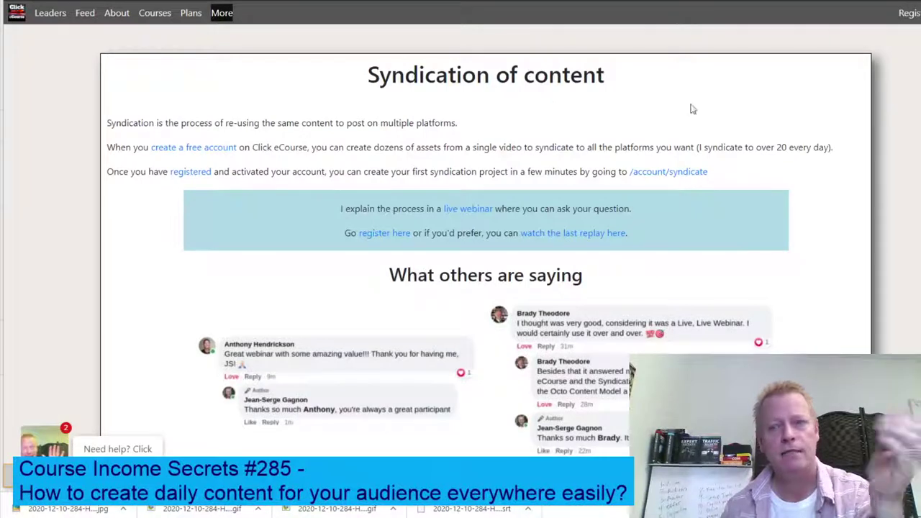
- Switch back to the Video Syndication window, bring up the episode 279 blog post, and dismiss its chat bot popup
key(alt+Tab)
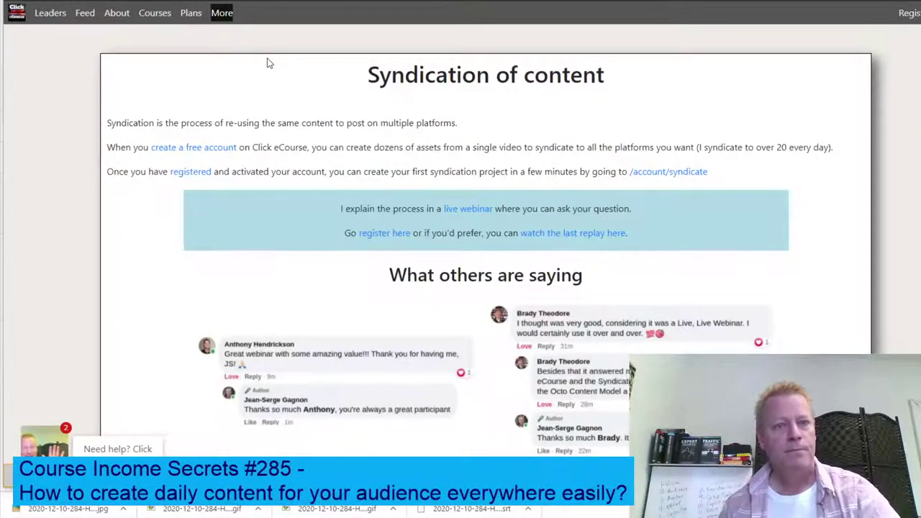
key(alt+Tab)
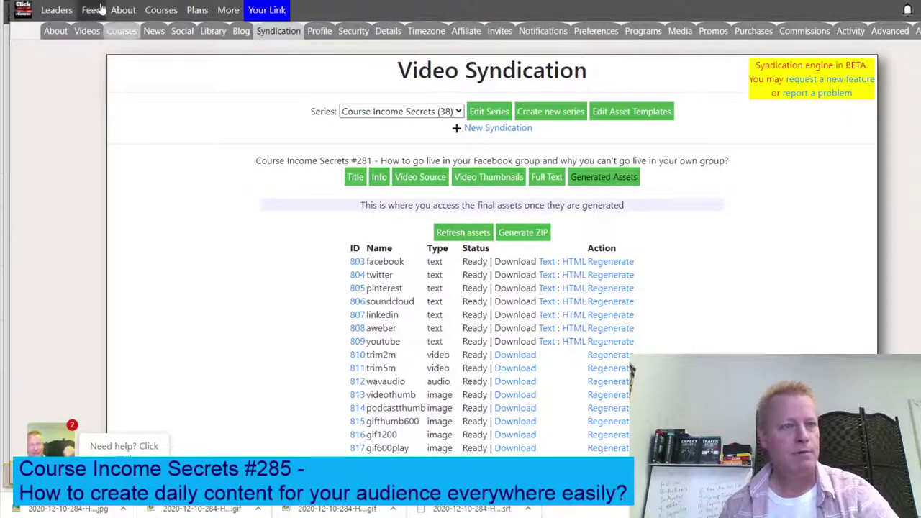
key(ctrl+Tab)
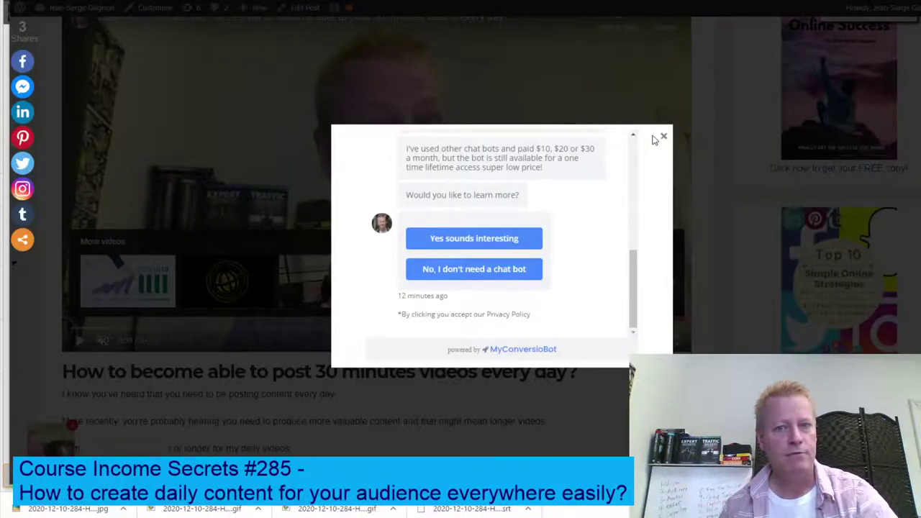
click(663, 138)
scroll(132, 150, up, 5)
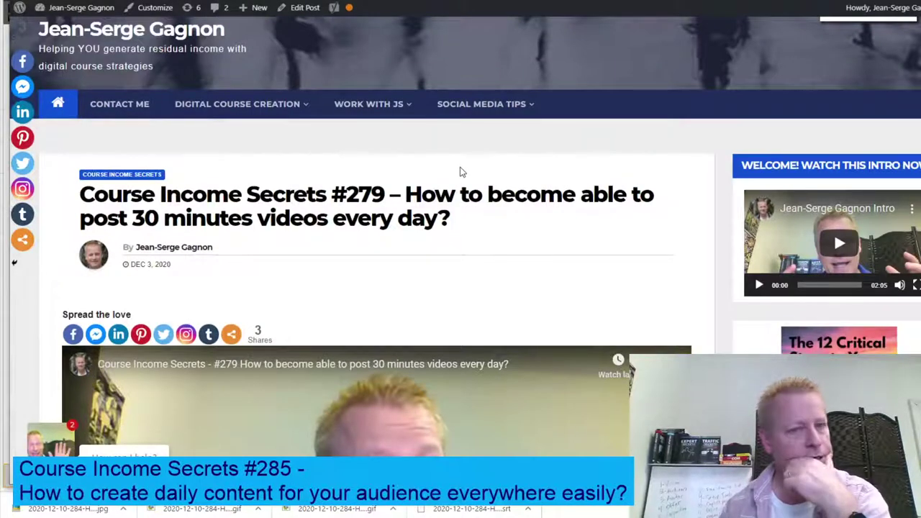
- Open the blog's home page and look through the Course Income Secrets episodes on its first page
key(ctrl+Tab)
scroll(511, 247, down, 10)
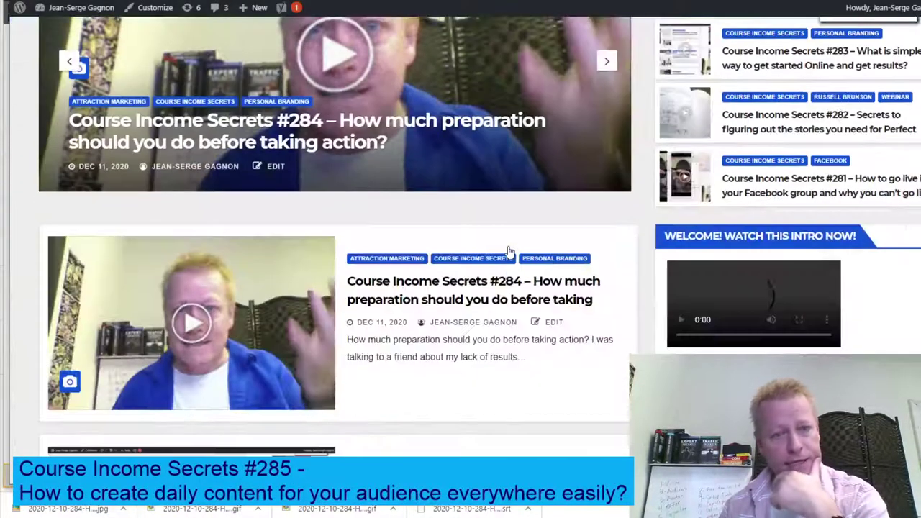
scroll(508, 248, down, 10)
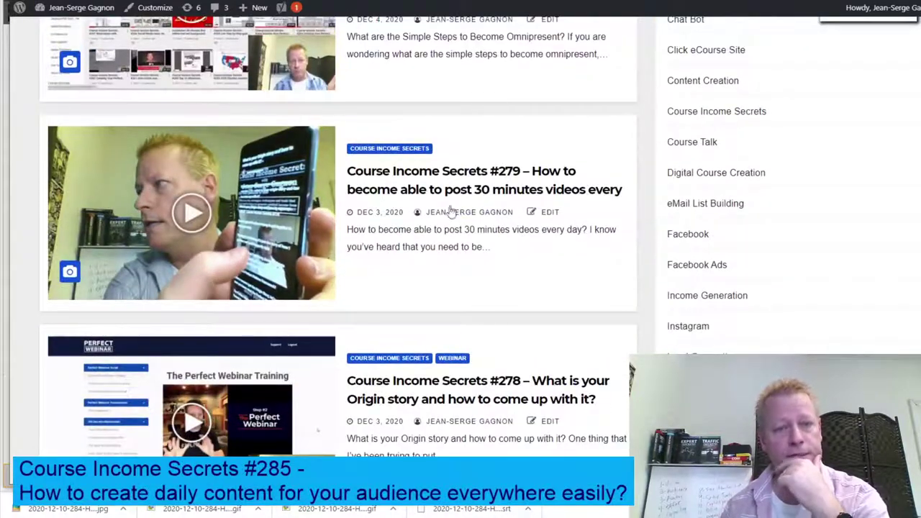
scroll(508, 198, down, 5)
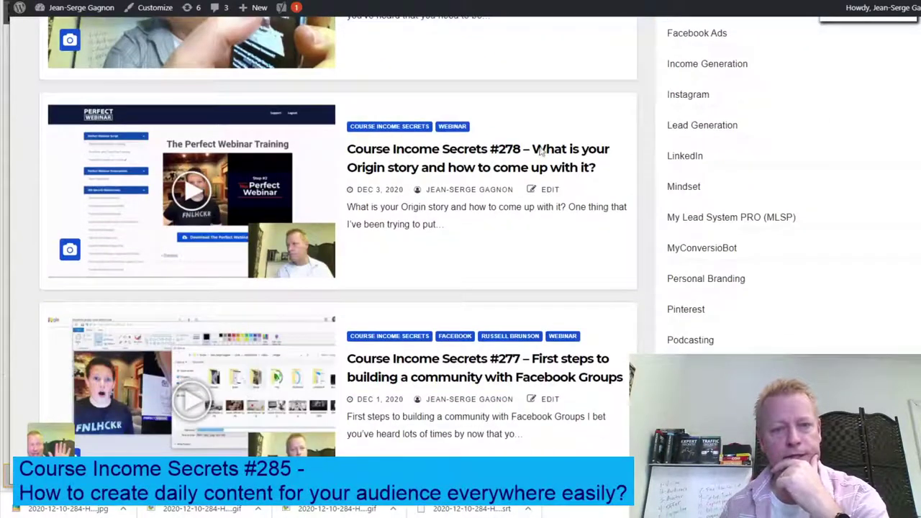
scroll(515, 187, down, 2)
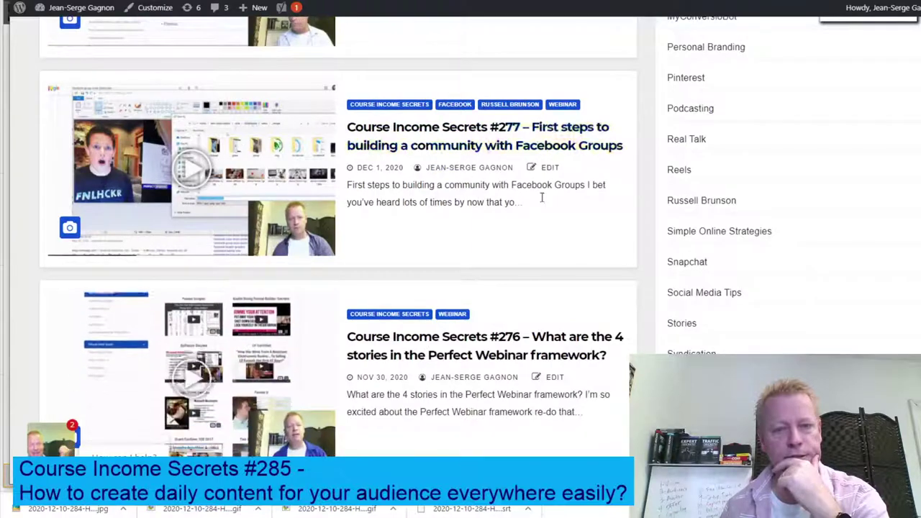
scroll(518, 195, down, 3)
scroll(487, 310, down, 3)
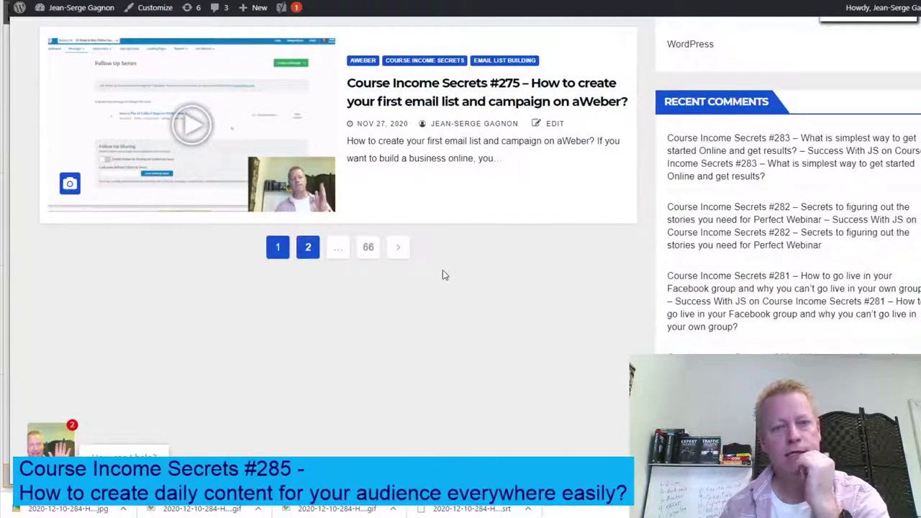
- Open the second page of blog posts and look through the older Course Income Secrets episodes
key(Home)
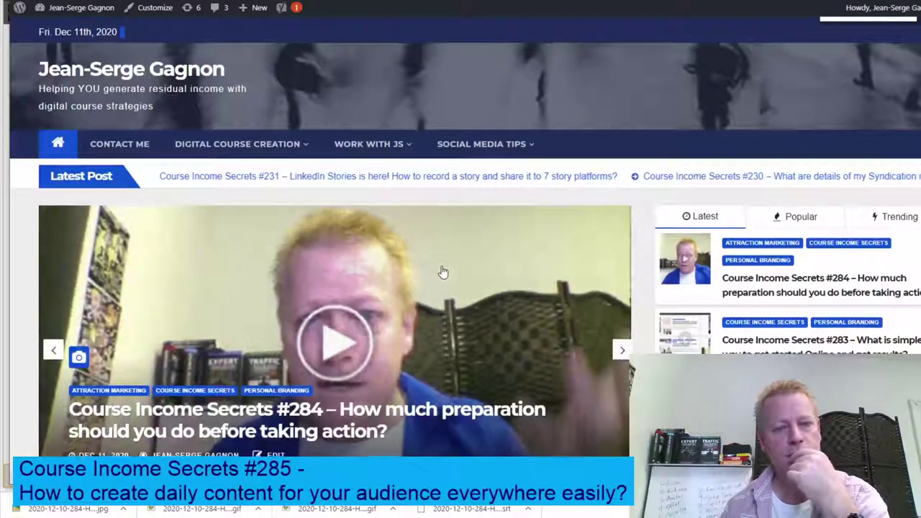
scroll(442, 272, down, 10)
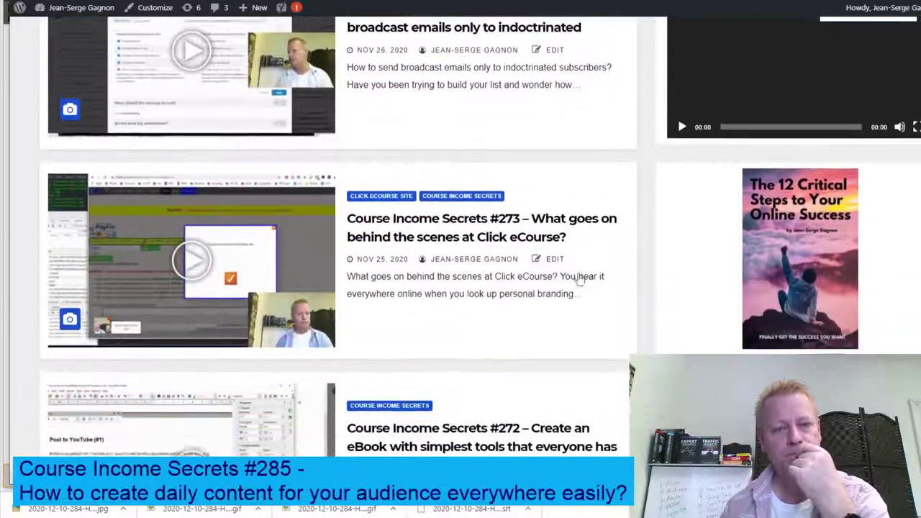
scroll(579, 281, down, 4)
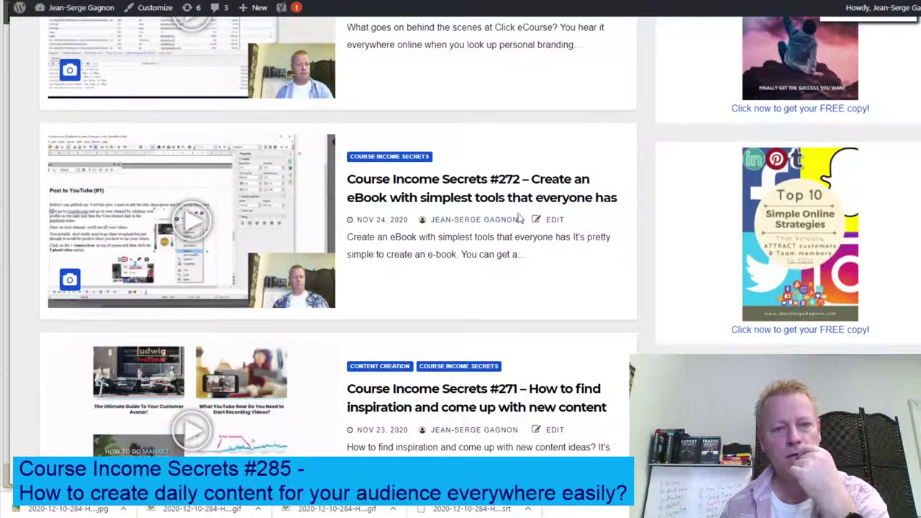
scroll(515, 237, down, 3)
scroll(507, 216, down, 2)
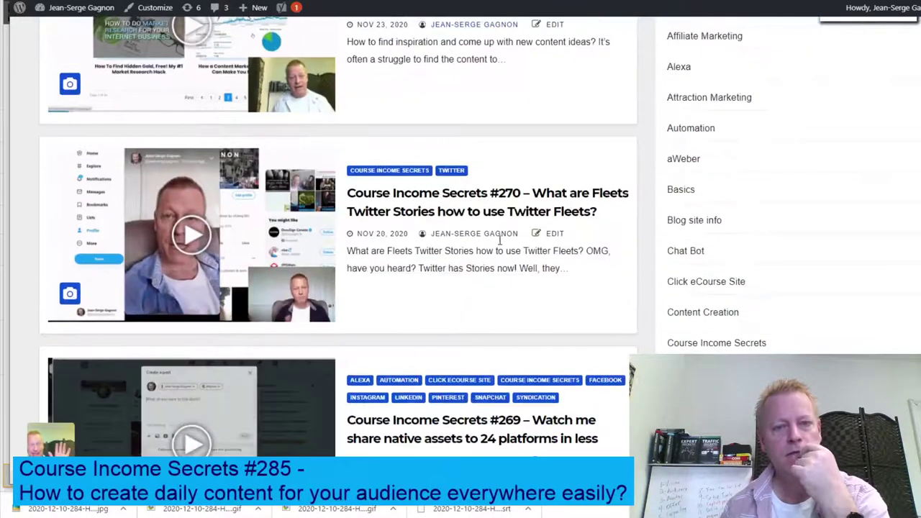
scroll(497, 288, down, 3)
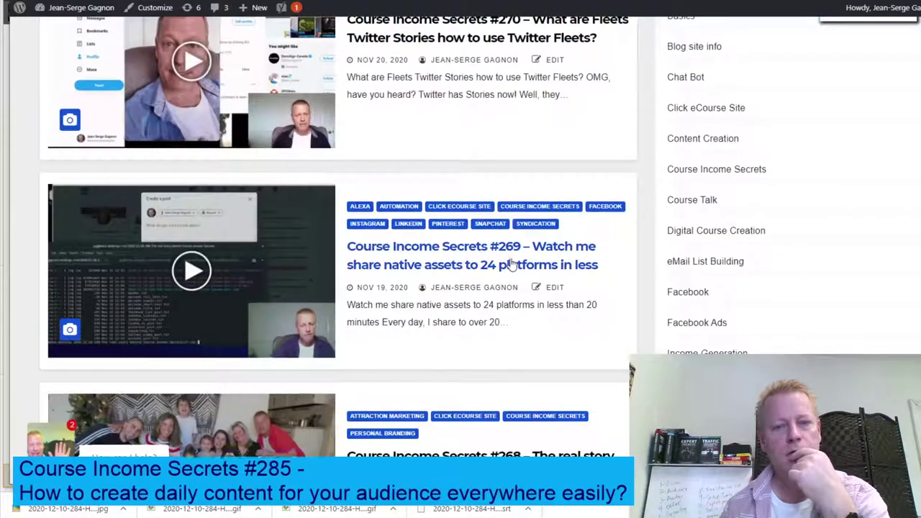
scroll(496, 266, down, 2)
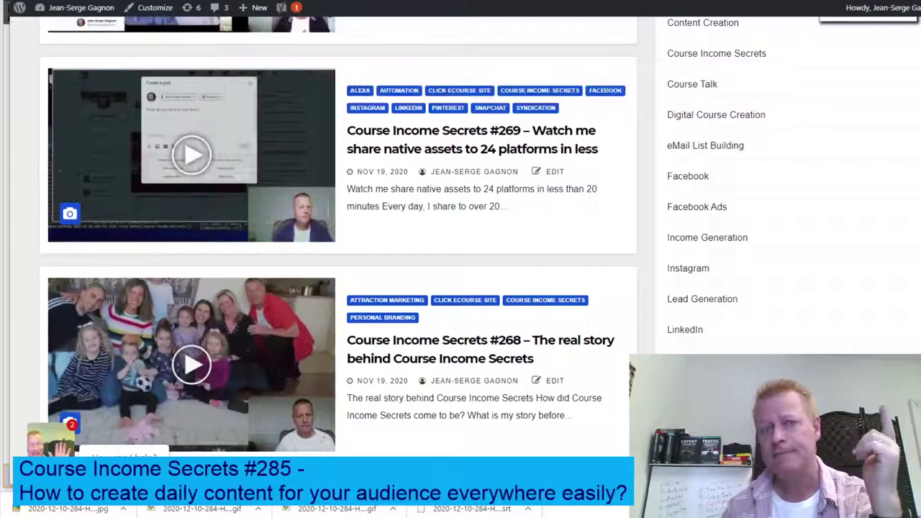
scroll(481, 251, up, 8)
scroll(481, 252, up, 8)
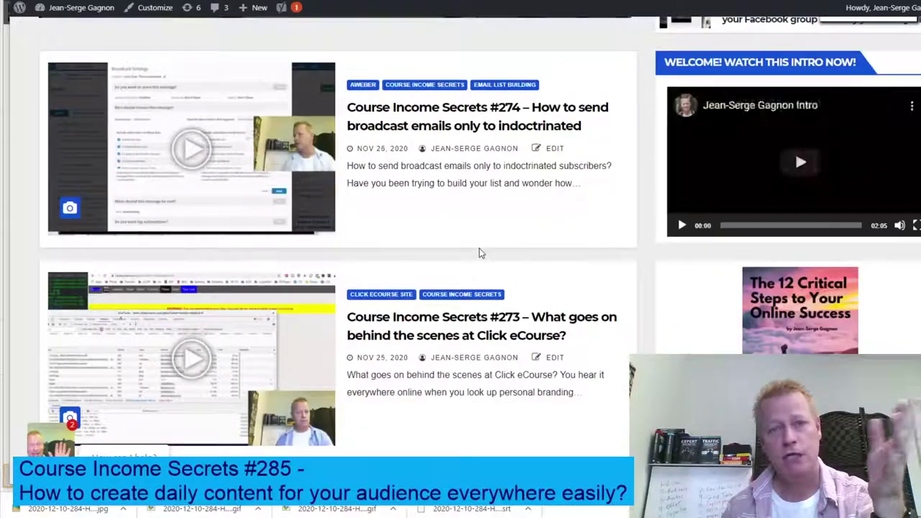
scroll(481, 252, up, 8)
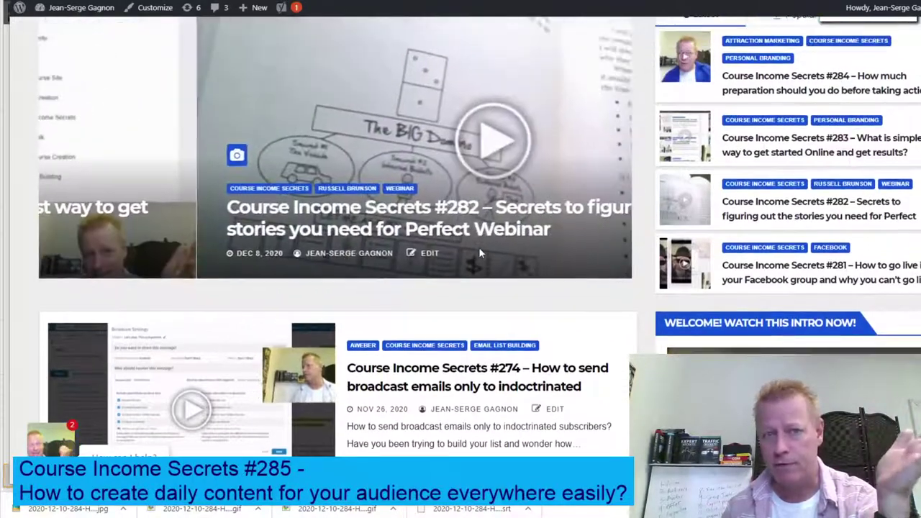